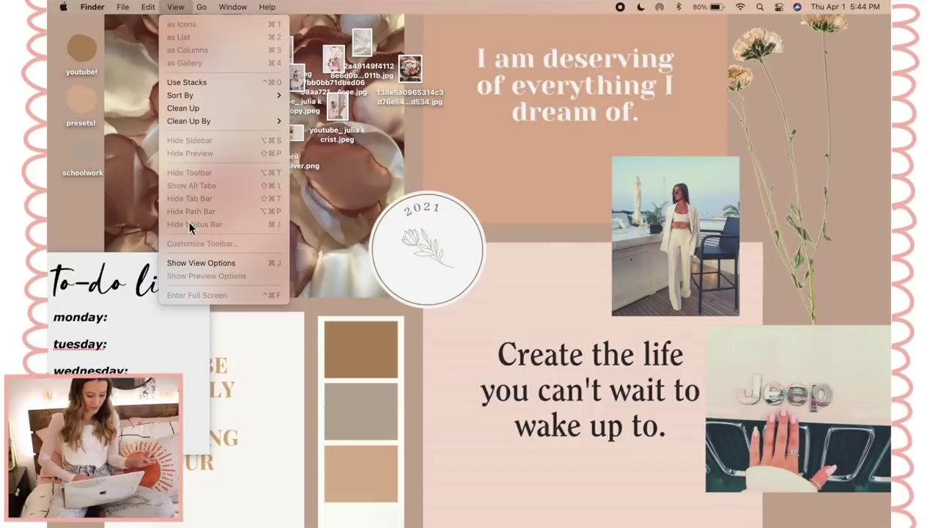
- Enlarge the desktop icons to 80×80, set label text size to 11, and rearrange the icons
click(194, 261)
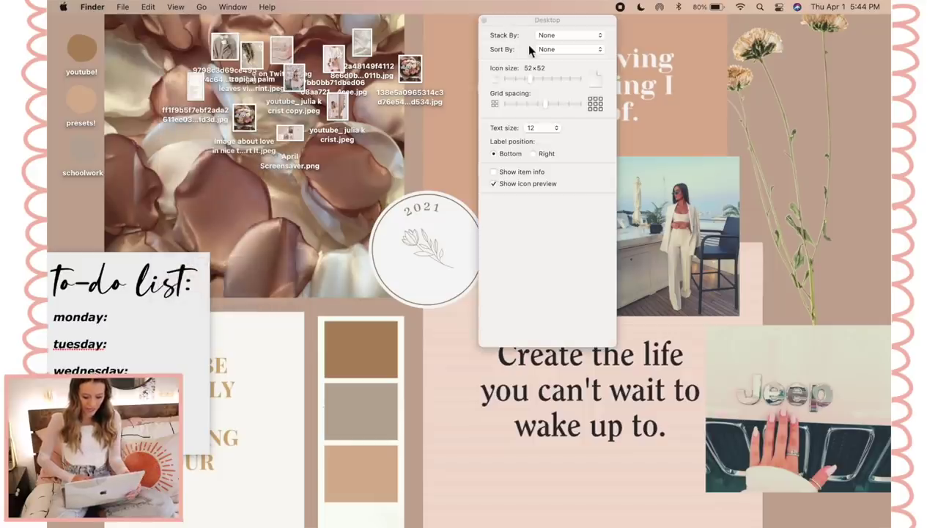
mouse_move(531, 77)
mouse_down()
mouse_move(511, 83)
mouse_move(559, 75)
mouse_move(549, 74)
mouse_up()
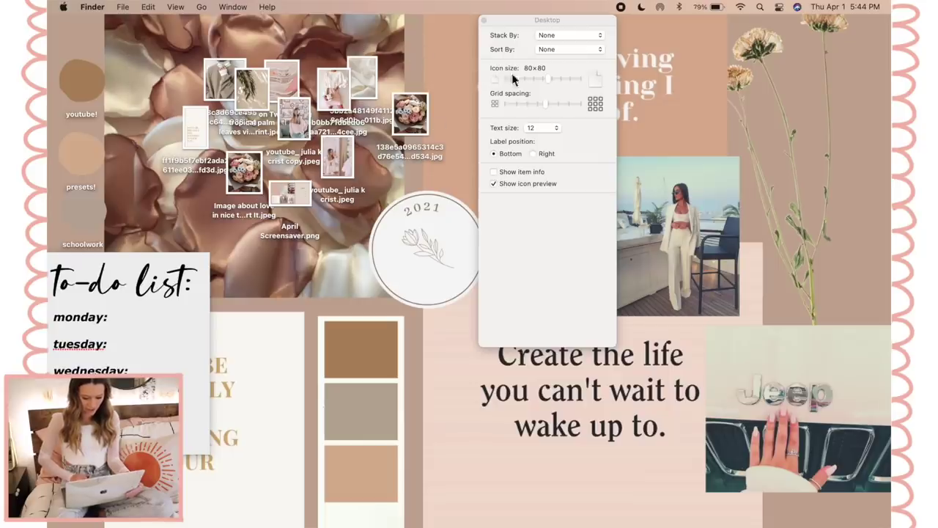
click(528, 127)
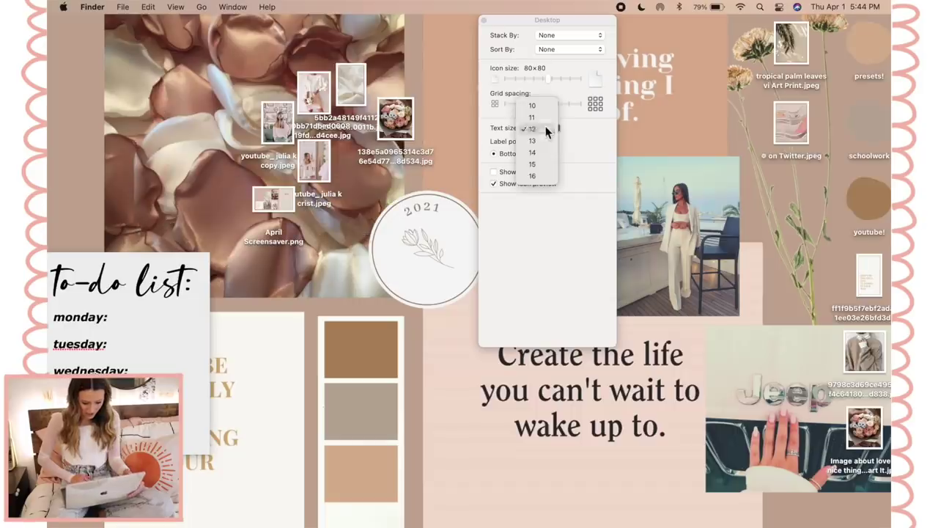
click(545, 139)
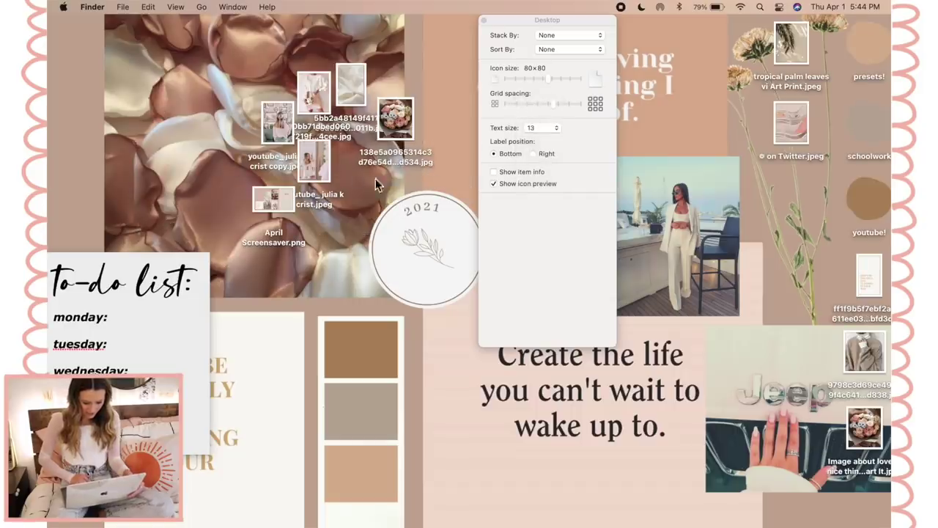
click(535, 129)
click(544, 107)
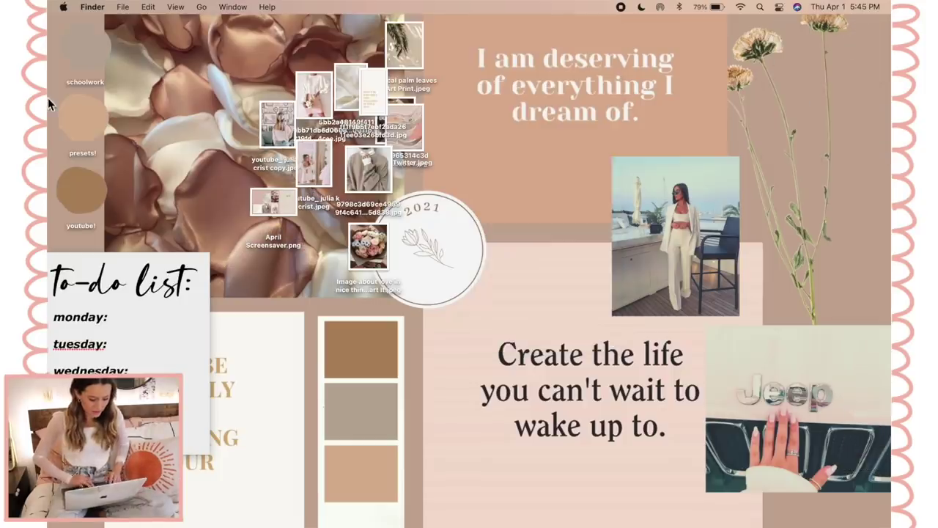
click(93, 109)
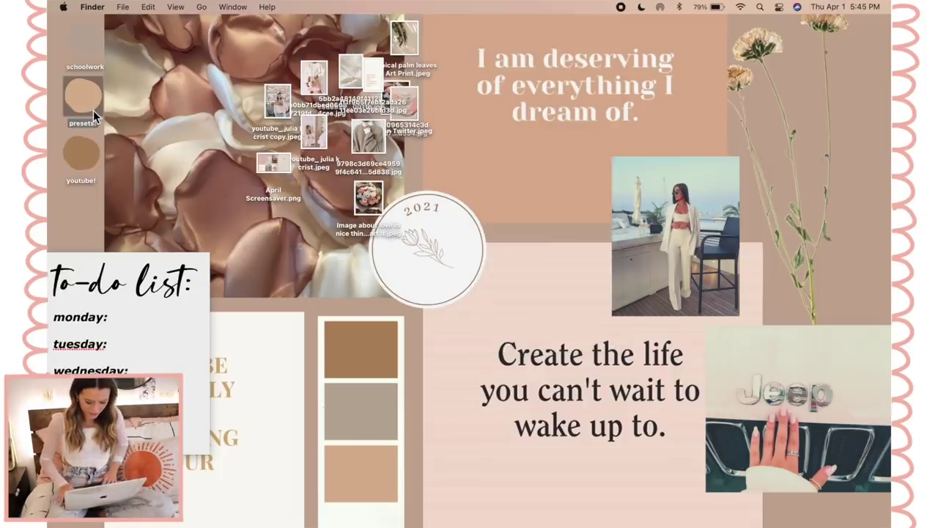
key(super+equal)
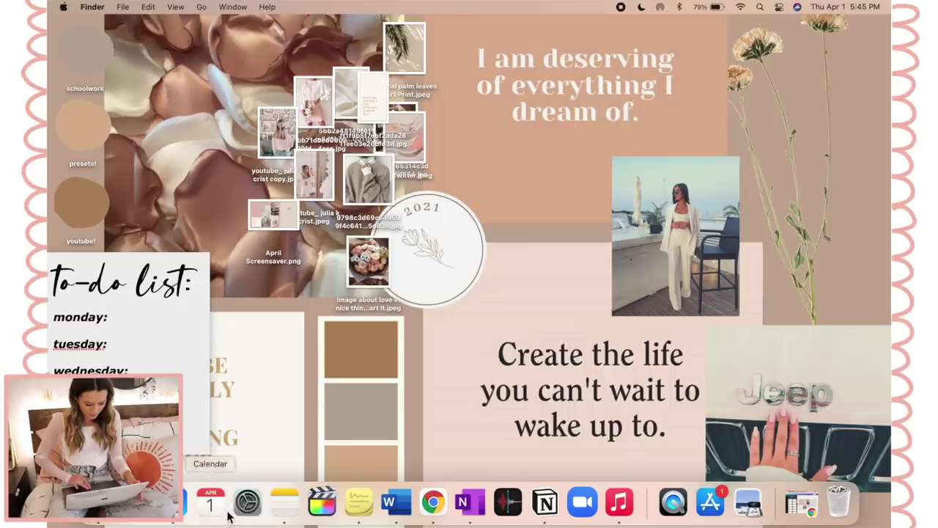
- Find the Cursor size setting by searching 'cur' and drag it from Normal toward Large
click(247, 511)
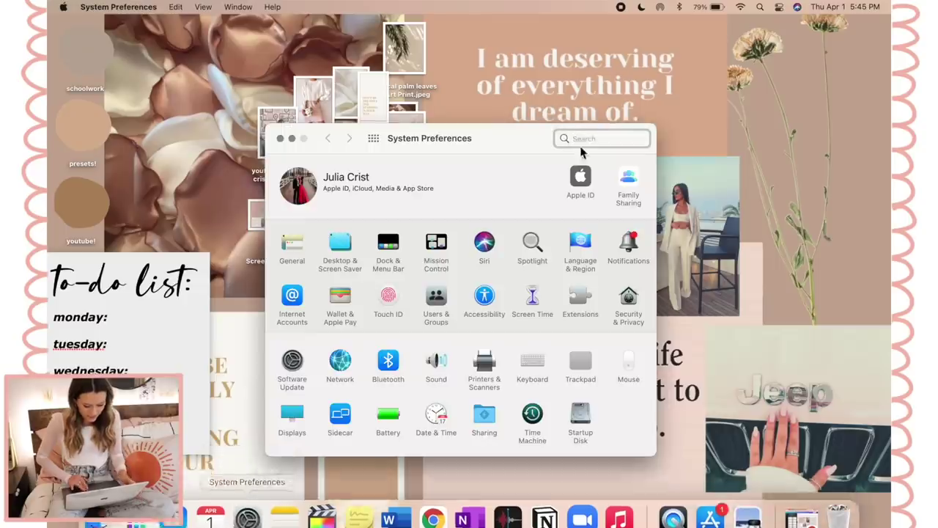
text(cur)
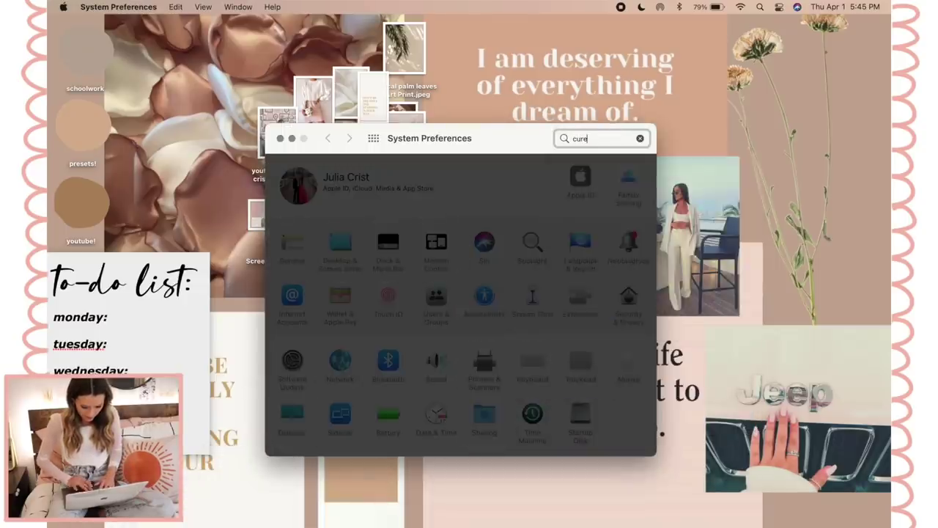
click(590, 160)
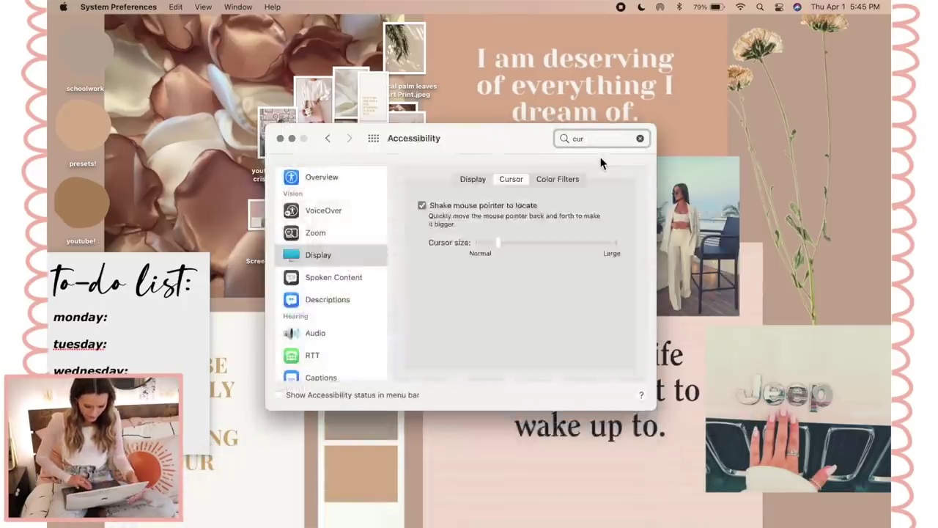
drag(526, 247, 466, 252)
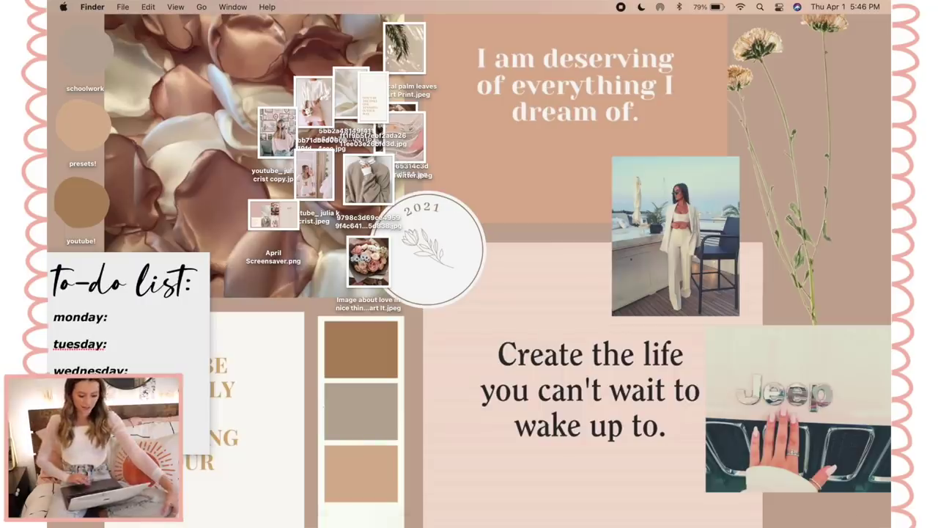
- Load dafont.com in a new tab of the restored Chrome window
mouse_move(544, 502)
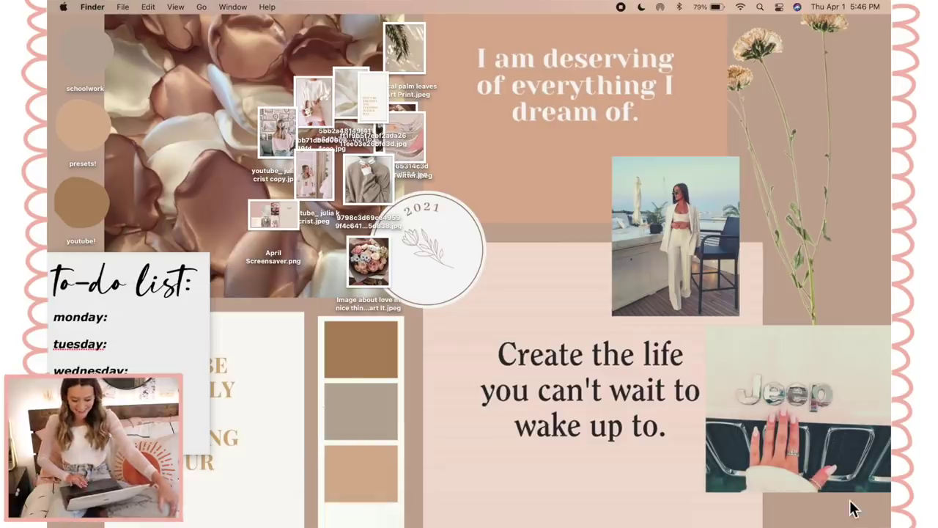
mouse_move(854, 522)
click(802, 504)
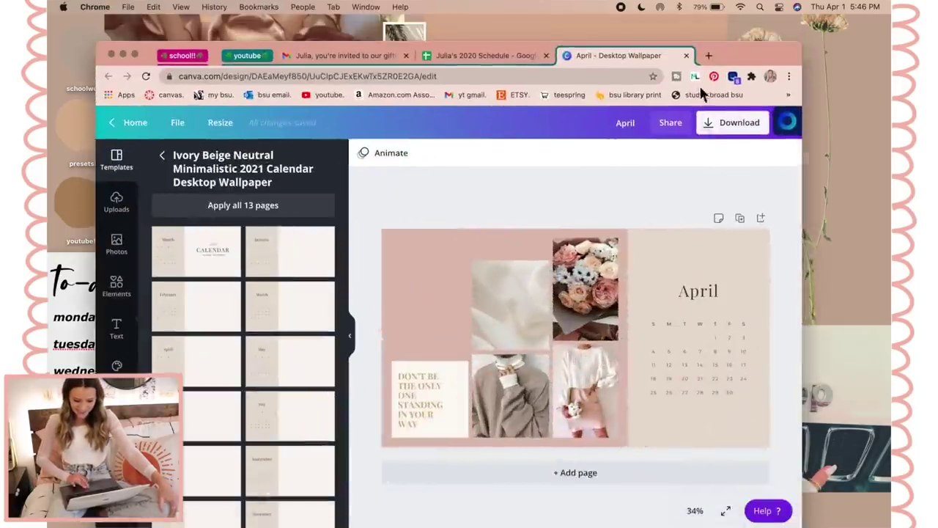
click(678, 55)
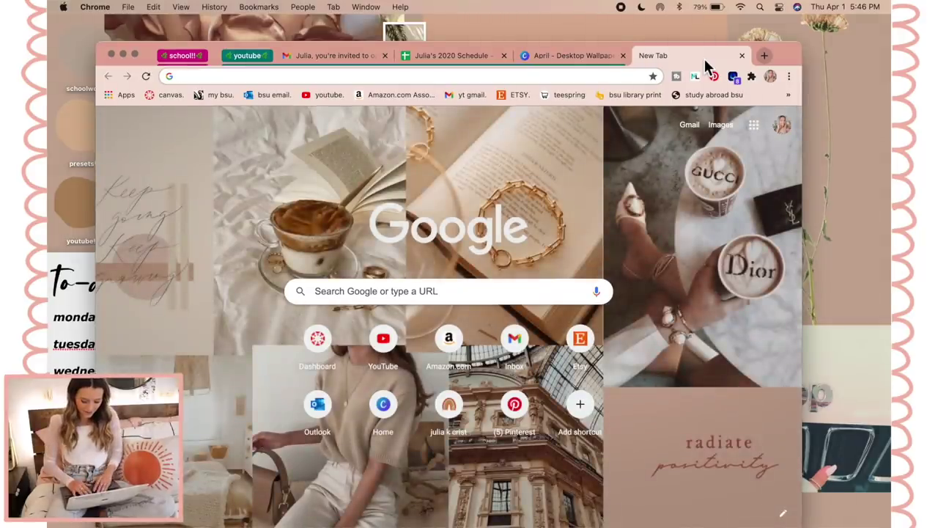
text(dafont.com)
key(Return)
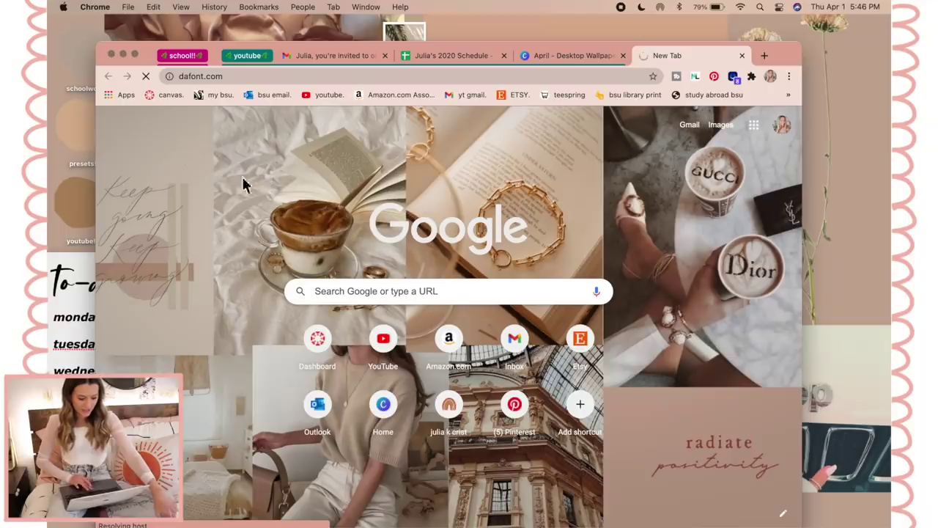
- Browse Script > Calligraphy on DaFont and download the Caroline font
drag(146, 55, 145, 19)
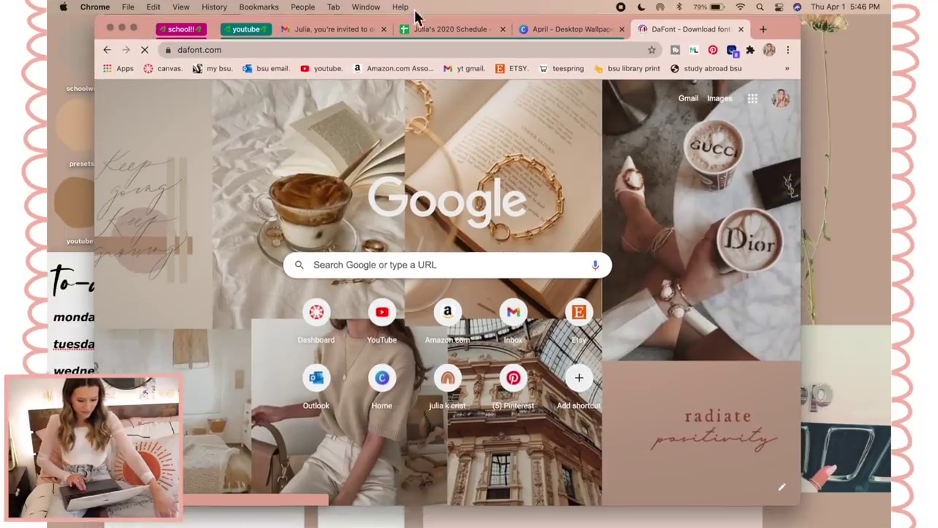
scroll(410, 297, down, 4)
scroll(381, 285, up, 4)
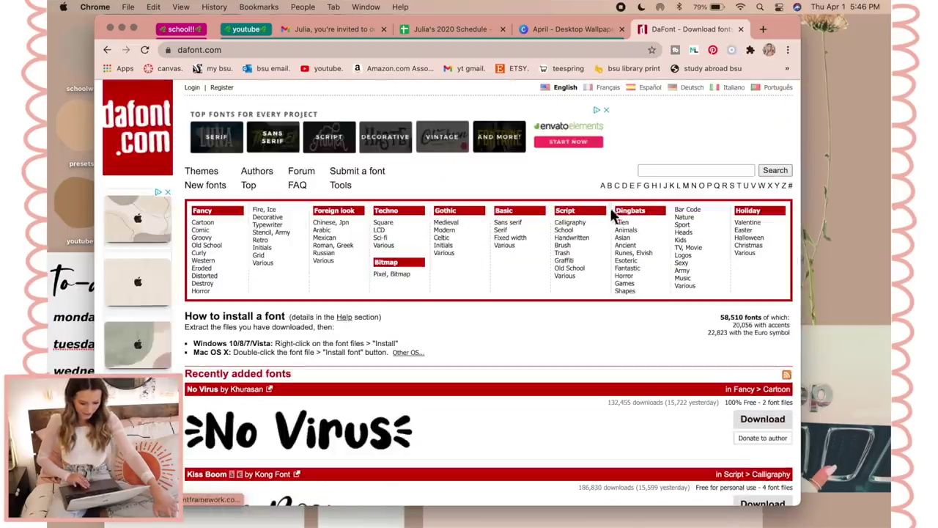
click(578, 226)
scroll(412, 488, down, 7)
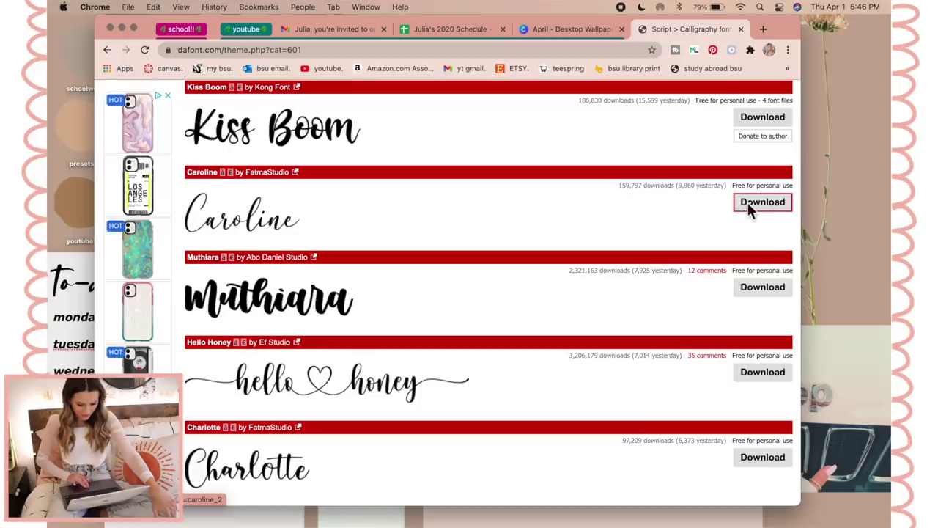
click(747, 202)
- Drag caroline_2.zip from the download bar onto the desktop
drag(146, 29, 361, 29)
drag(410, 493, 267, 358)
click(264, 354)
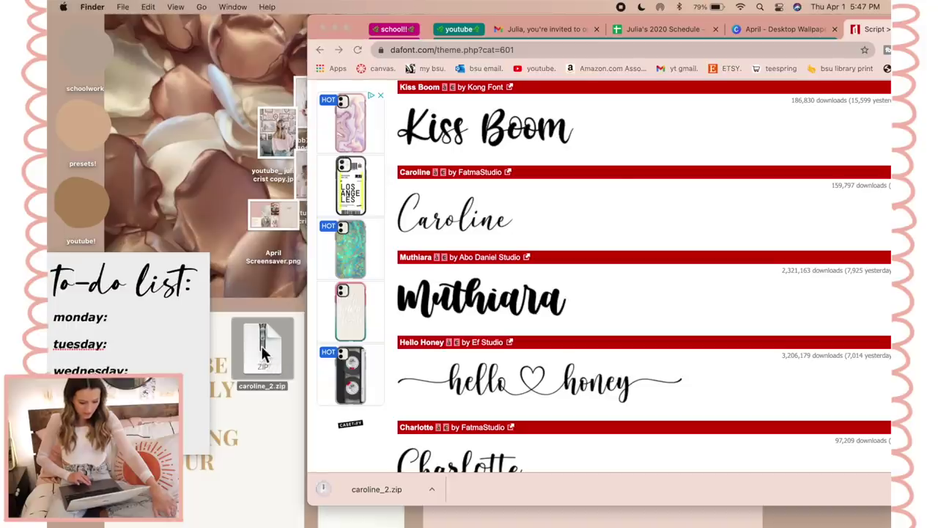
- Unzip caroline_2.zip and install Caroline.otf through Font Book
double_click(264, 354)
double_click(271, 365)
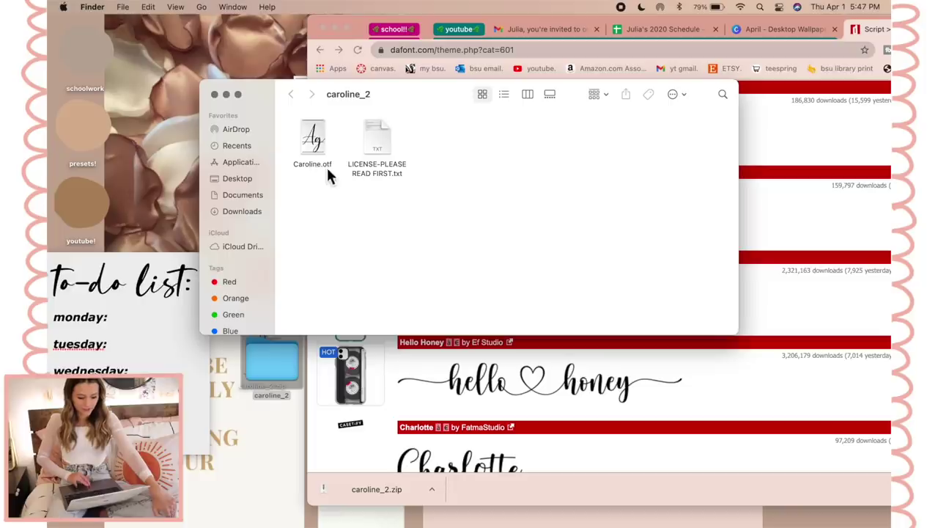
double_click(316, 143)
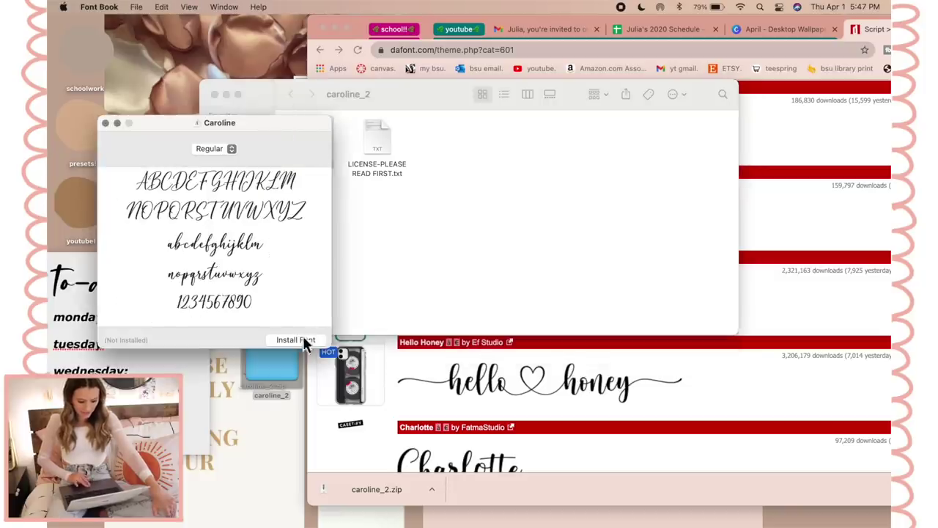
click(296, 341)
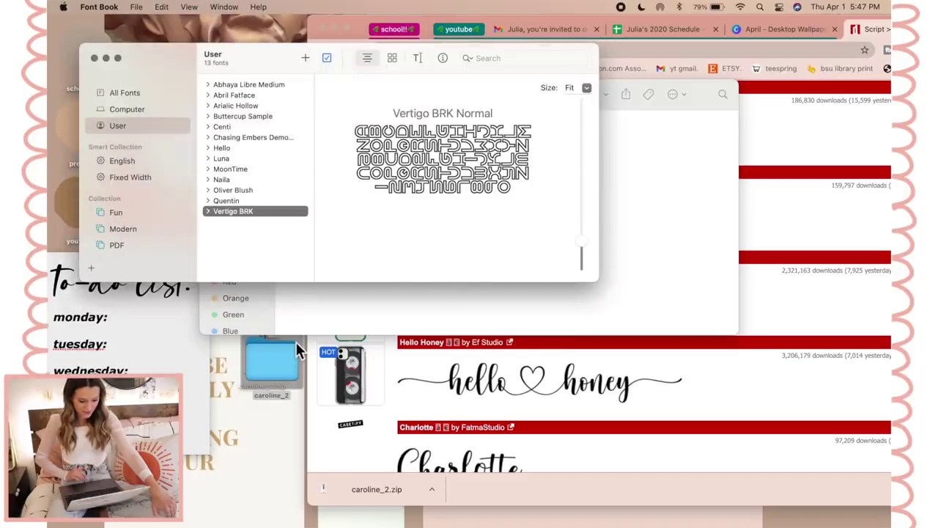
scroll(414, 189, down, 3)
scroll(414, 189, up, 3)
- Close Font Book and the caroline_2 folder, minimize Chrome, and select the sticky note's 'to-do list:' heading
click(94, 58)
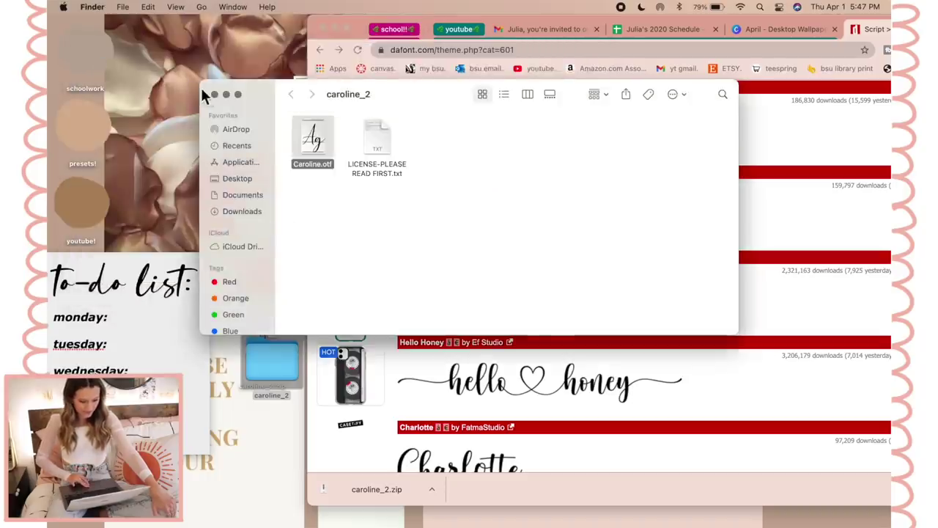
click(214, 93)
click(334, 29)
click(199, 288)
drag(198, 289, 62, 299)
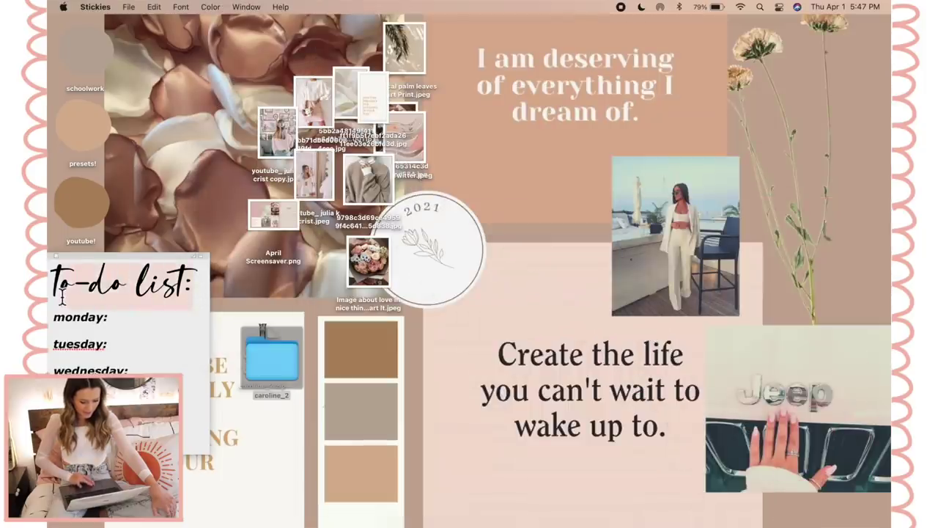
- Apply the Caroline font to the 'to-do list:' heading from the Fonts panel
click(180, 7)
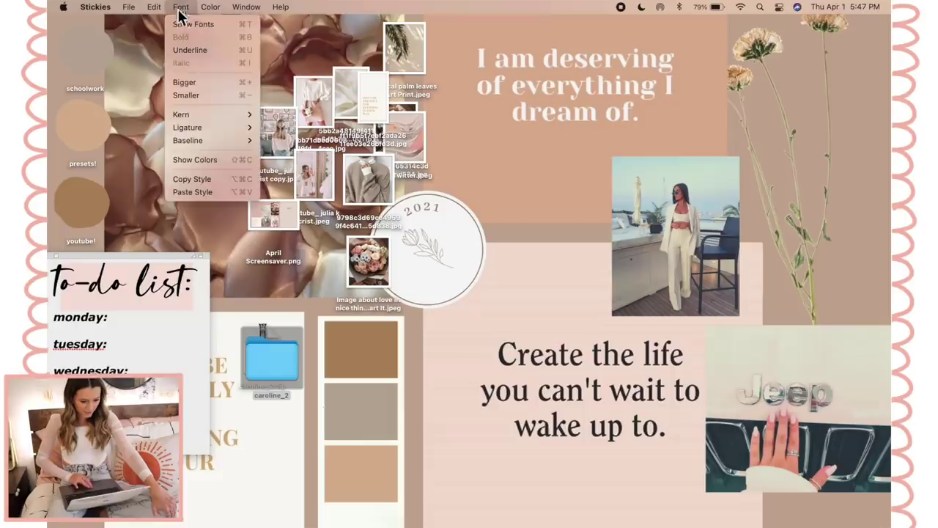
click(182, 25)
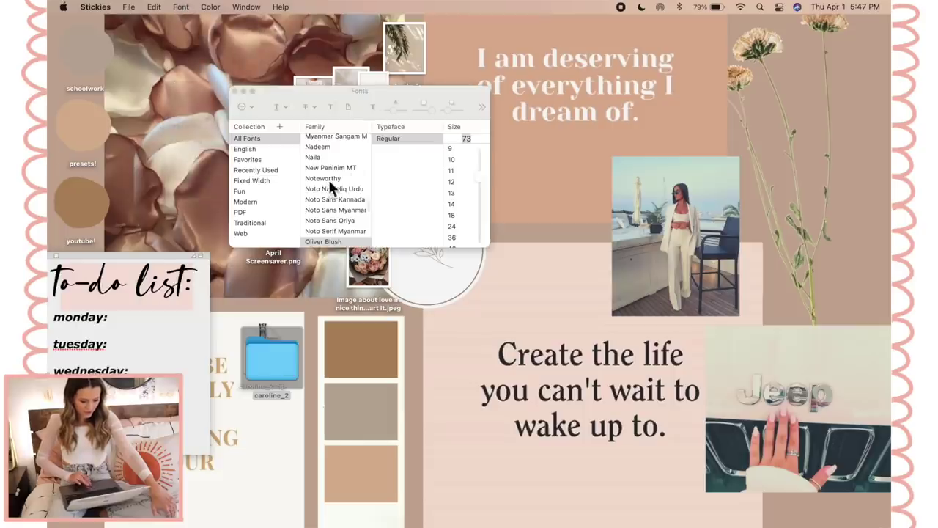
scroll(327, 181, up, 20)
scroll(323, 205, down, 12)
scroll(323, 205, down, 3)
click(328, 186)
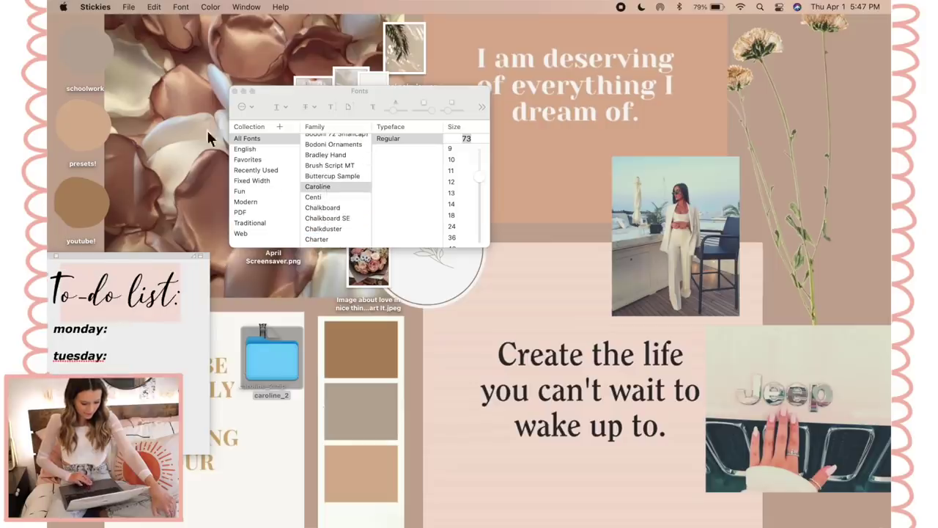
click(236, 91)
- Remove the caroline_2 folder from the desktop using its context menu
click(274, 347)
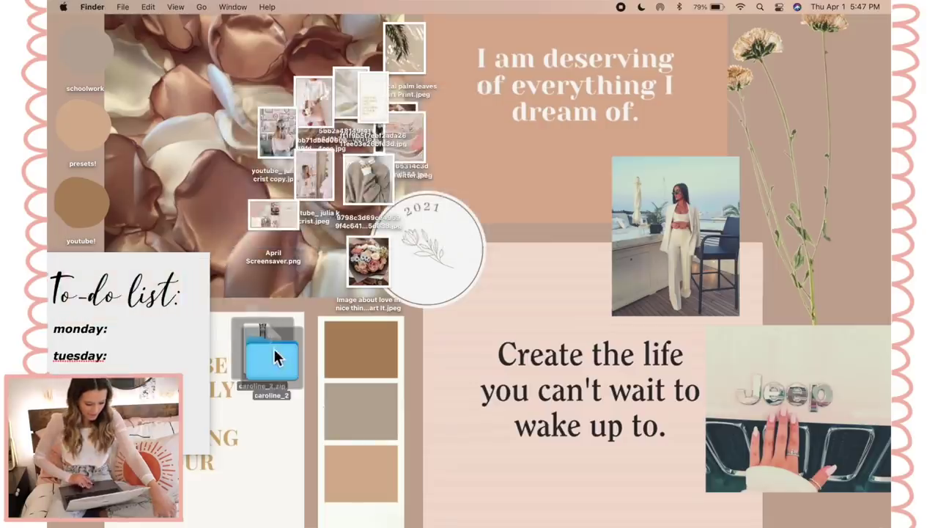
right_click(274, 348)
click(291, 346)
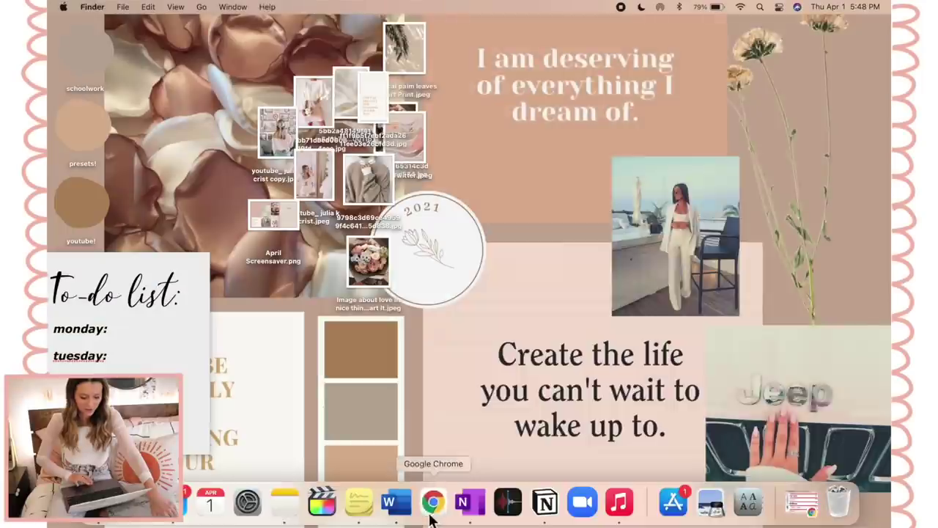
- Replace the dafont tab with a Google search for 'download google chrome'
click(431, 516)
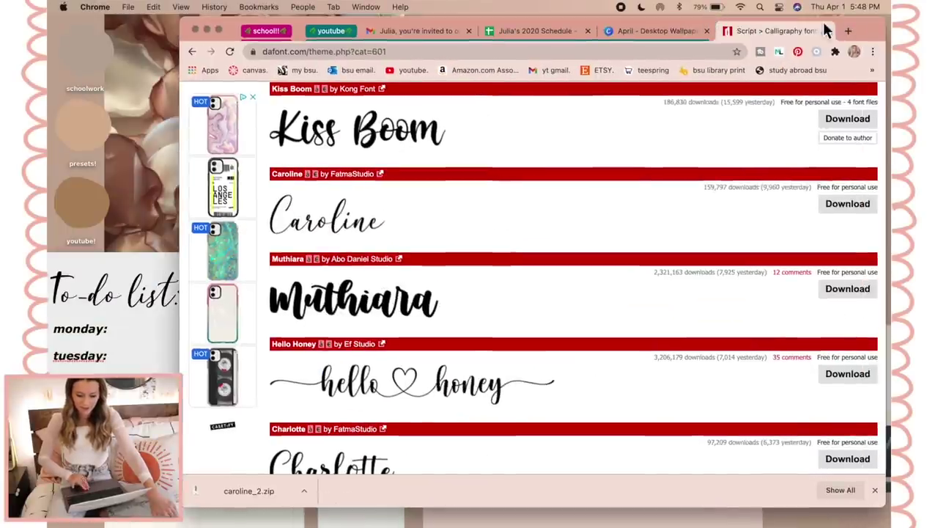
click(834, 31)
click(792, 32)
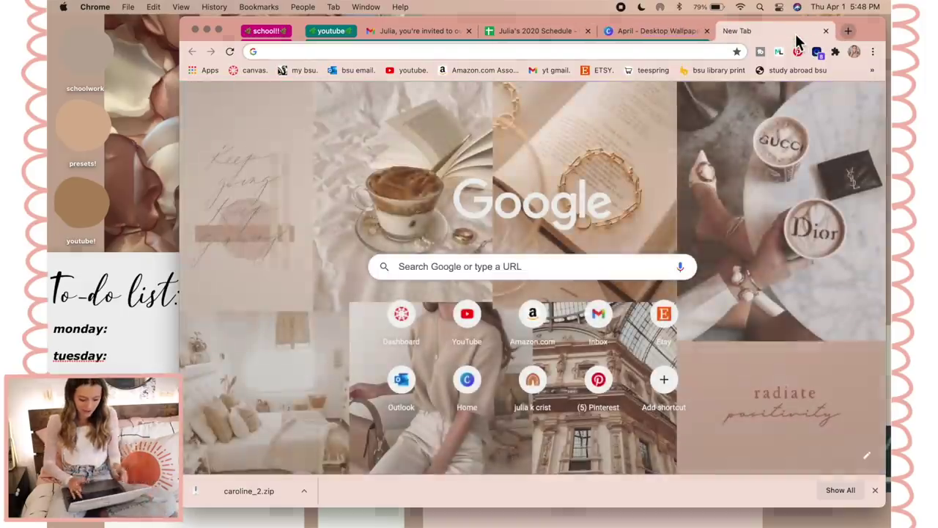
text(download )
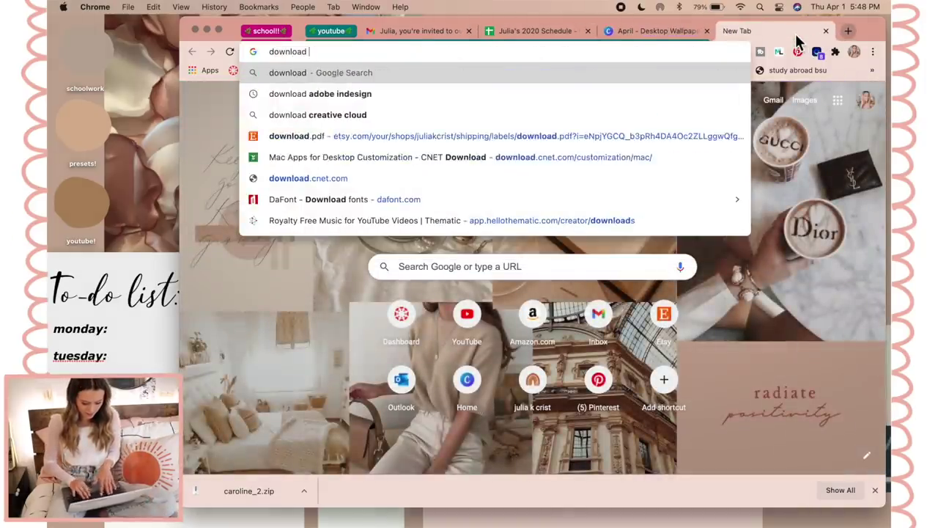
text(google chrome)
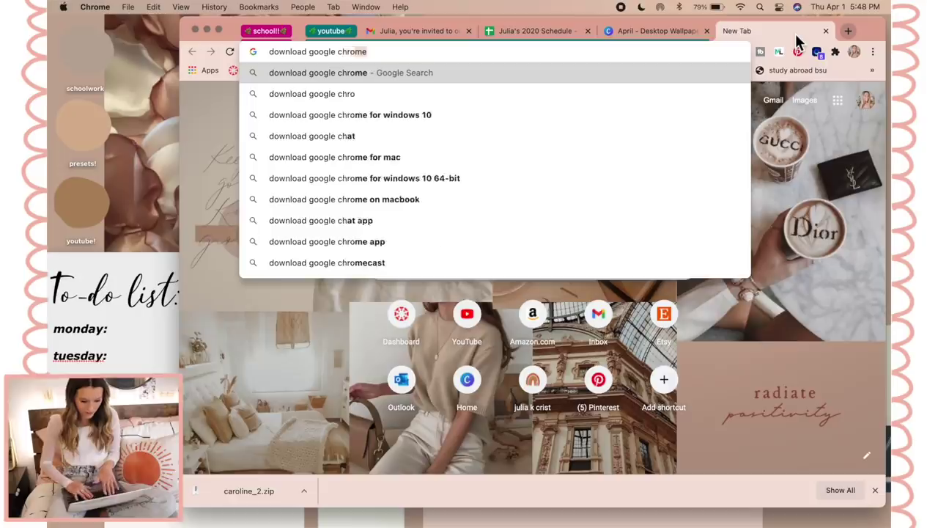
key(Return)
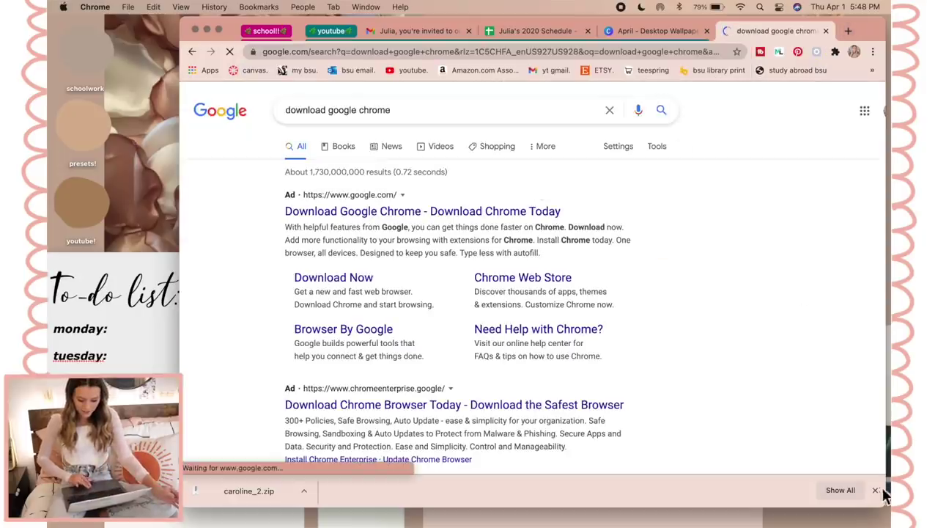
- Dismiss the download bar, minimize Chrome, and bring up System Preferences
click(875, 490)
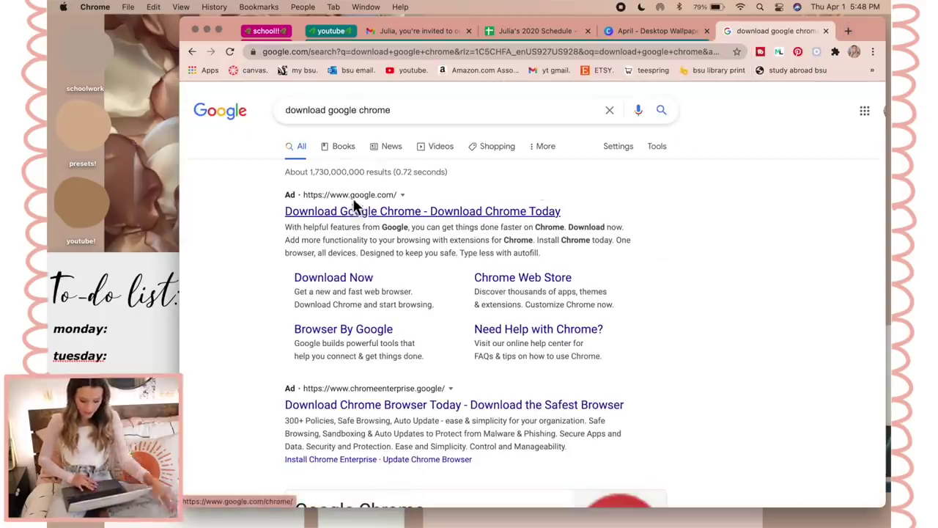
click(207, 30)
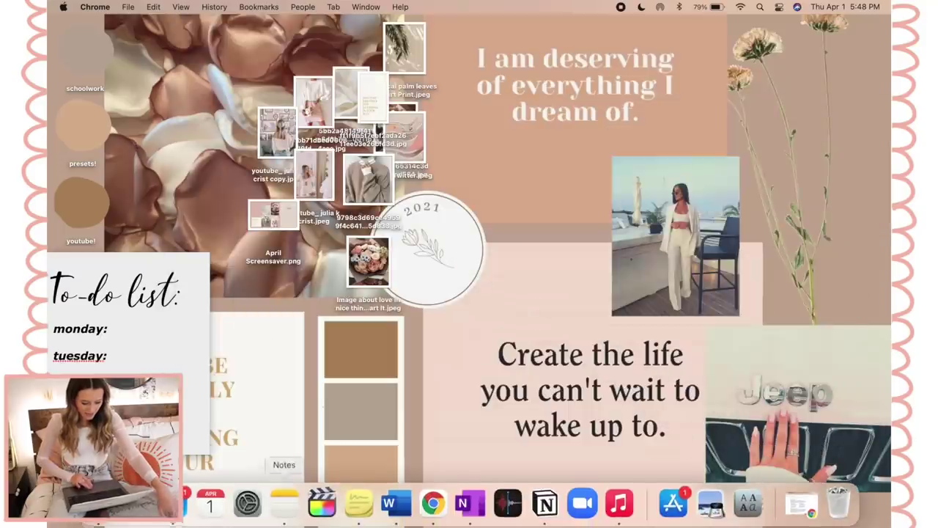
click(247, 500)
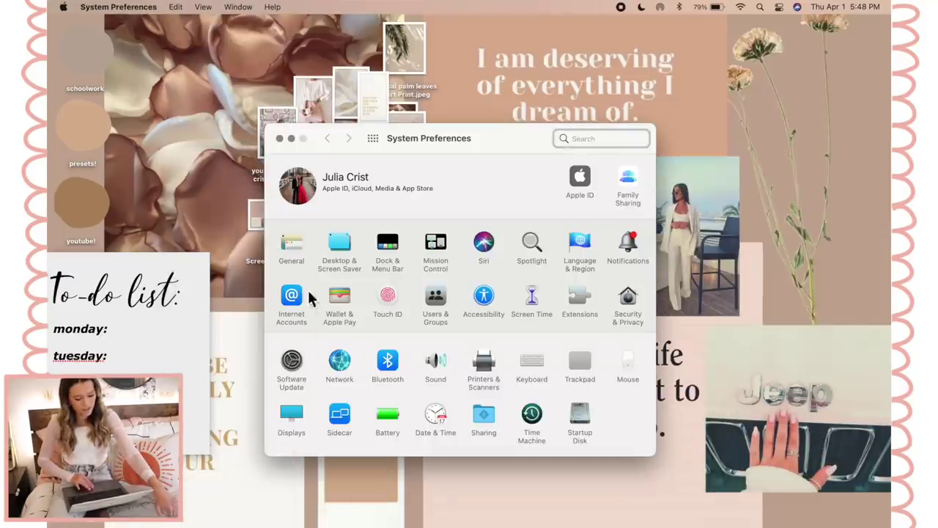
click(293, 250)
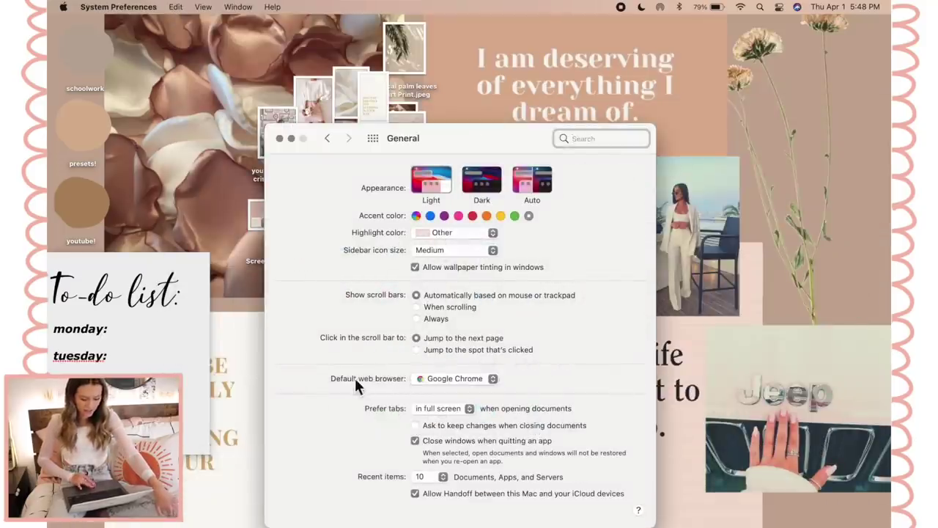
click(450, 378)
click(449, 377)
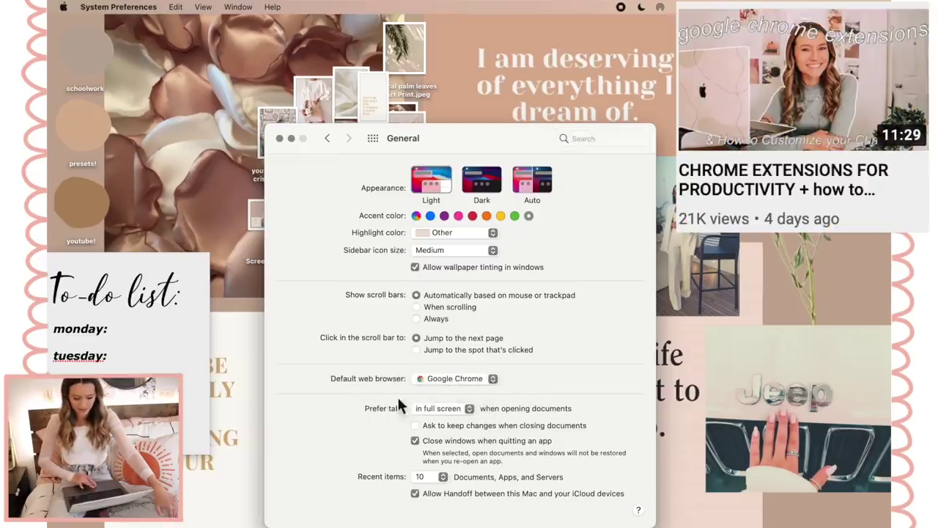
mouse_move(416, 524)
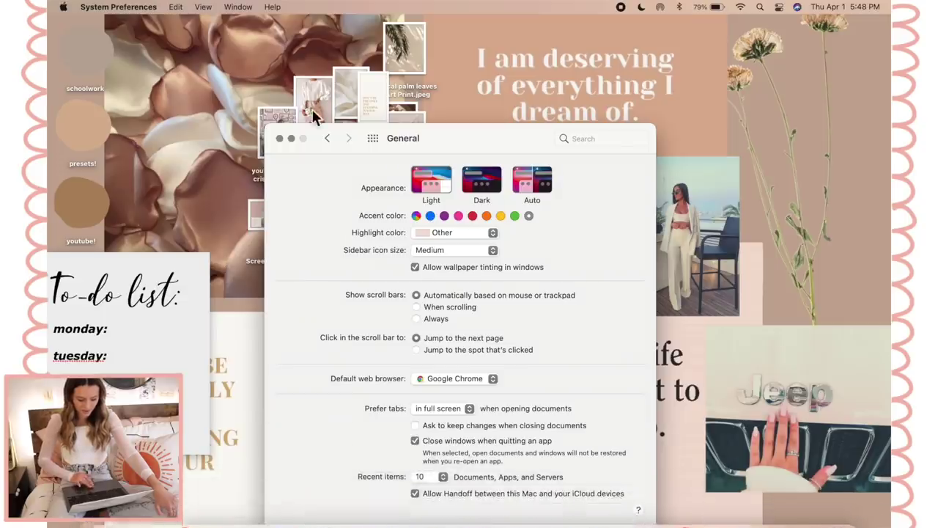
click(279, 139)
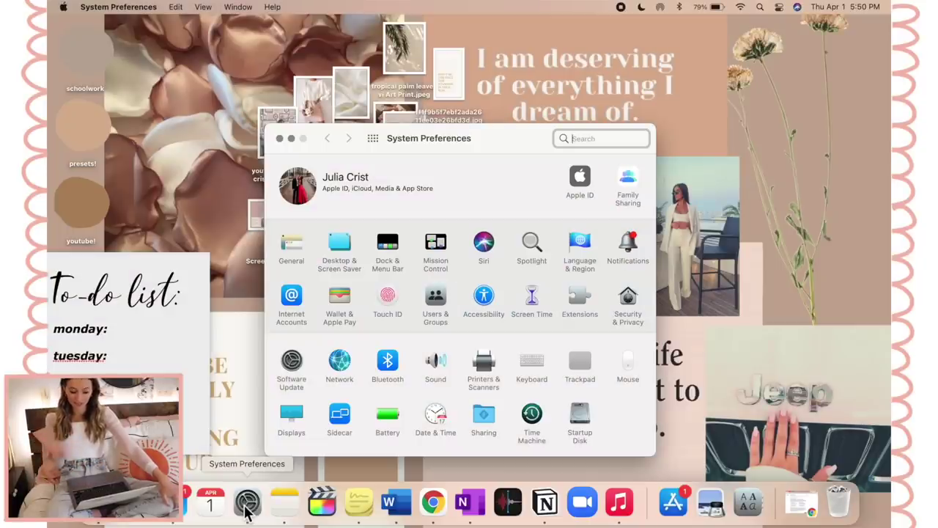
- Unlock Users & Groups with the account password
click(434, 297)
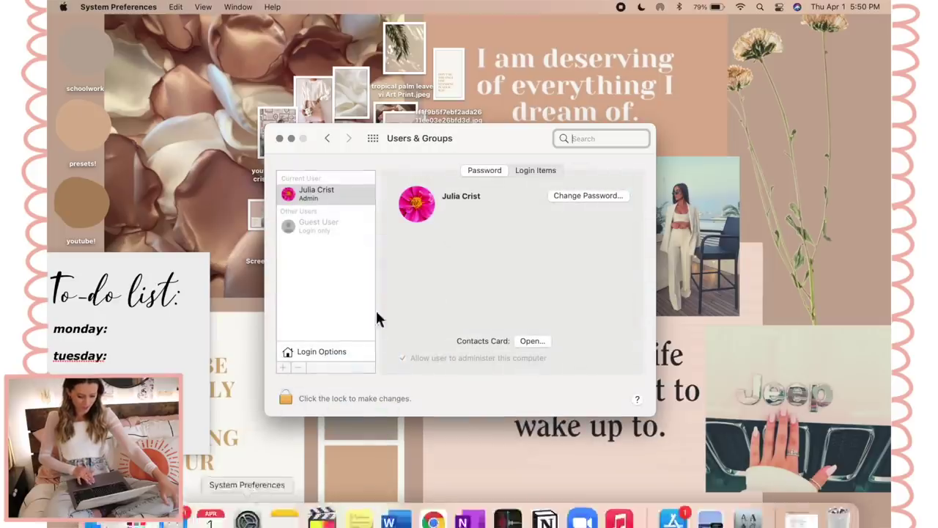
click(287, 396)
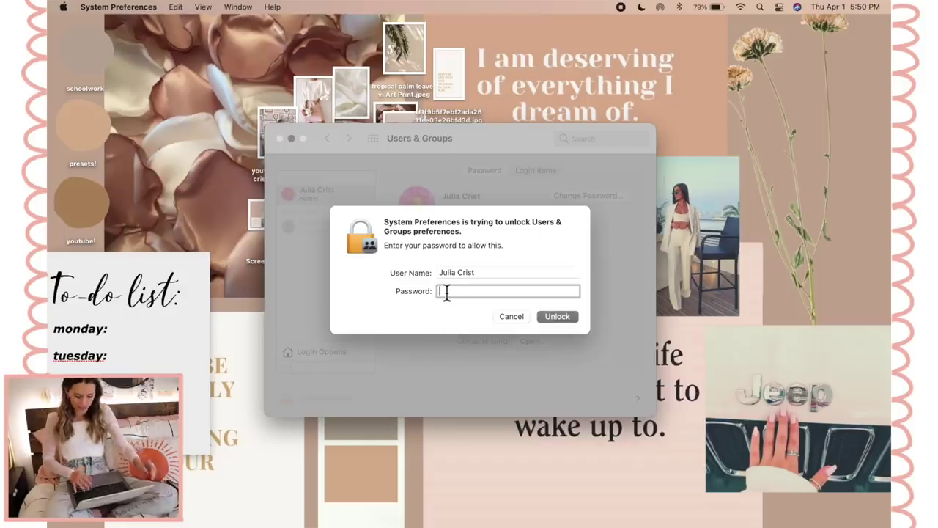
key(Return)
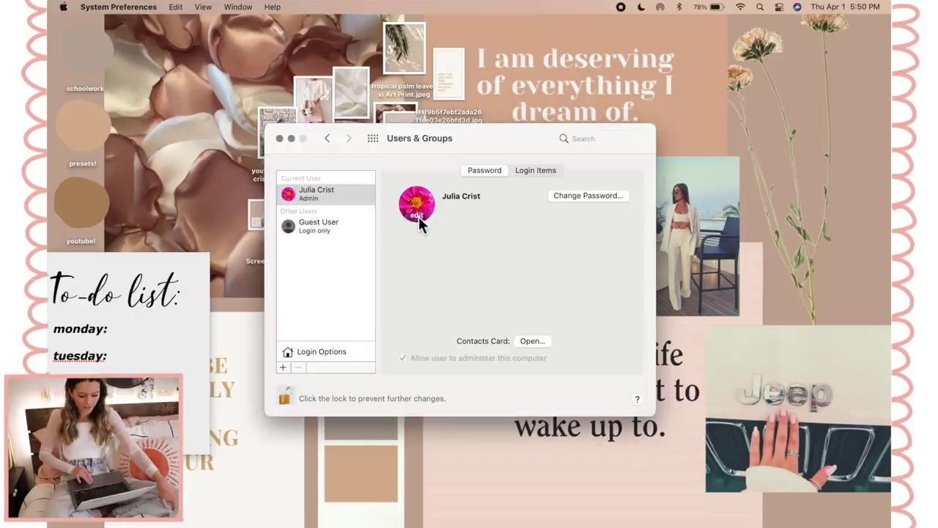
- Set the account picture to the black-and-white grid graphic from Photos, then view Login Items
click(418, 214)
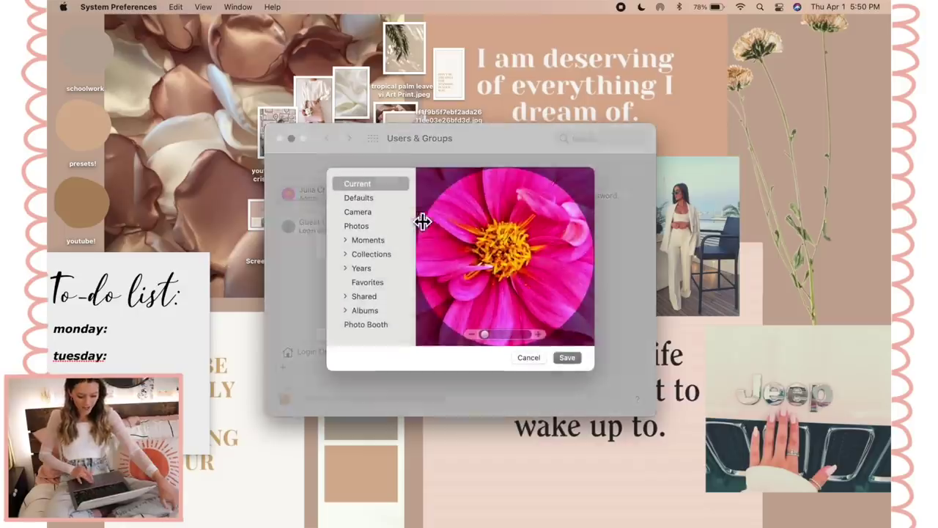
click(378, 228)
scroll(635, 302, down, 3)
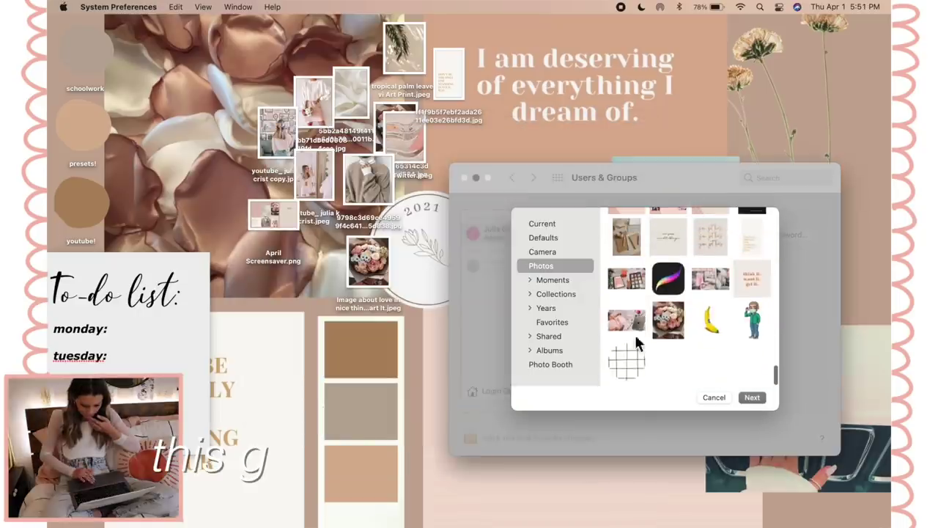
click(634, 356)
click(754, 397)
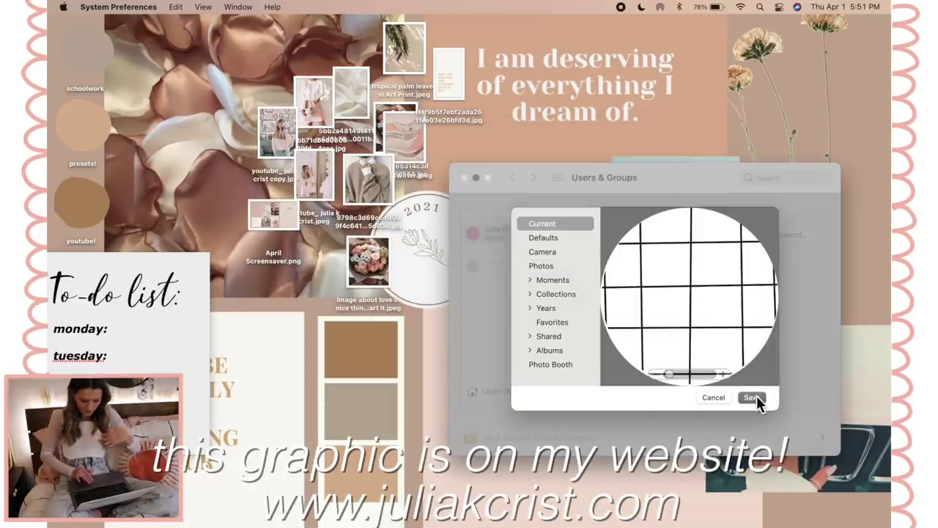
click(754, 397)
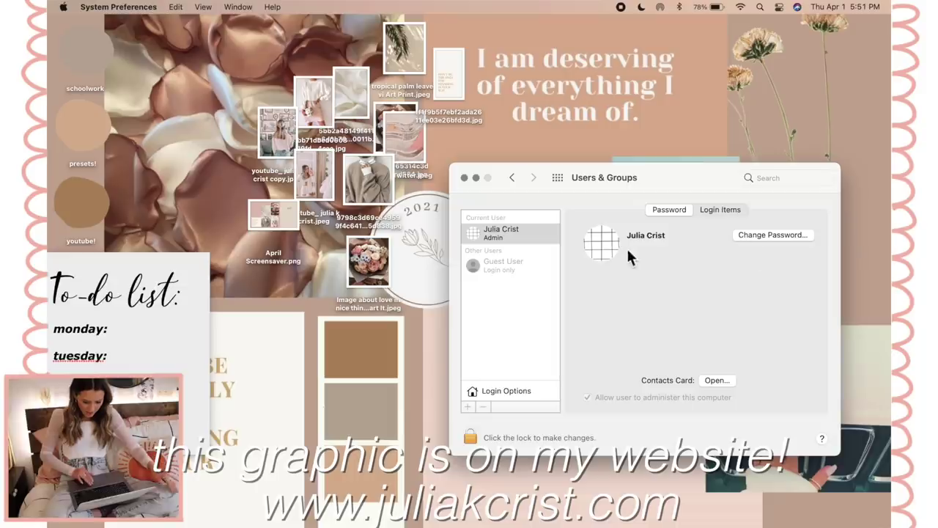
click(708, 211)
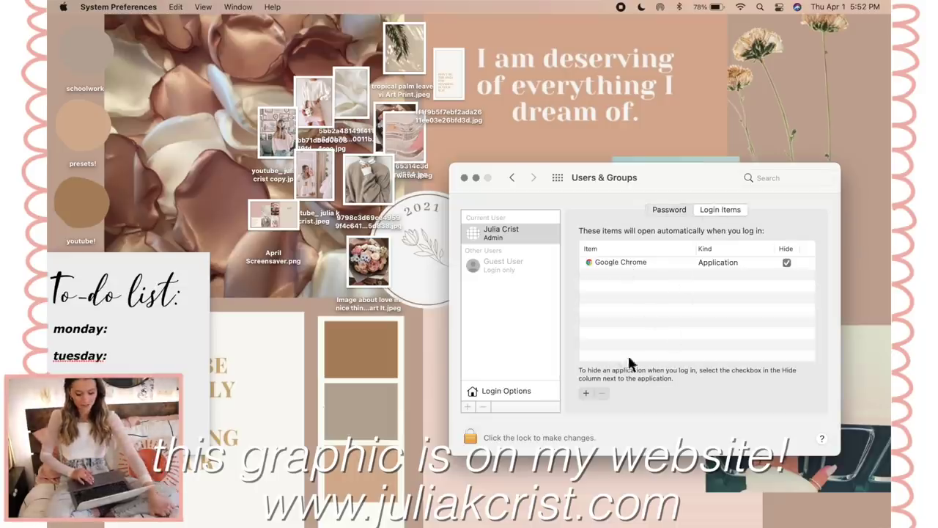
- Cancel adding a login item, leaving only Google Chrome, and go back to the Password view
click(586, 393)
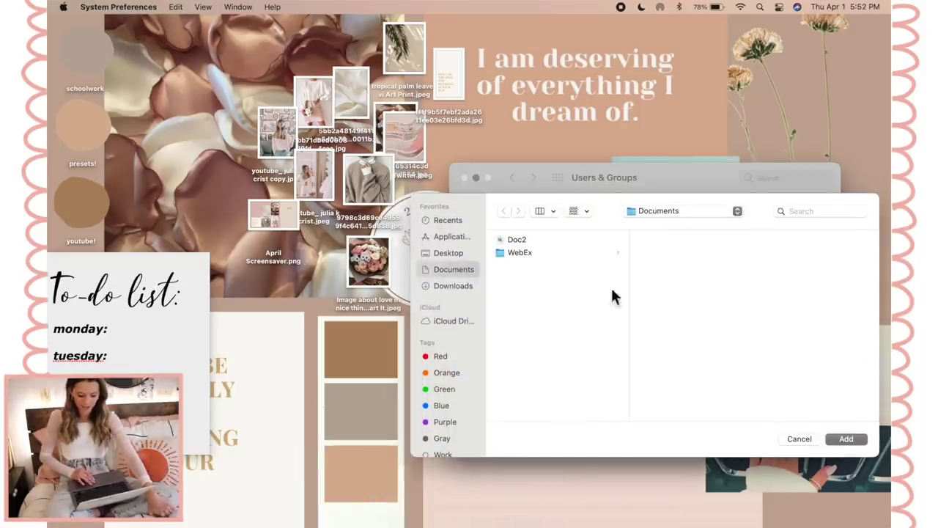
click(798, 440)
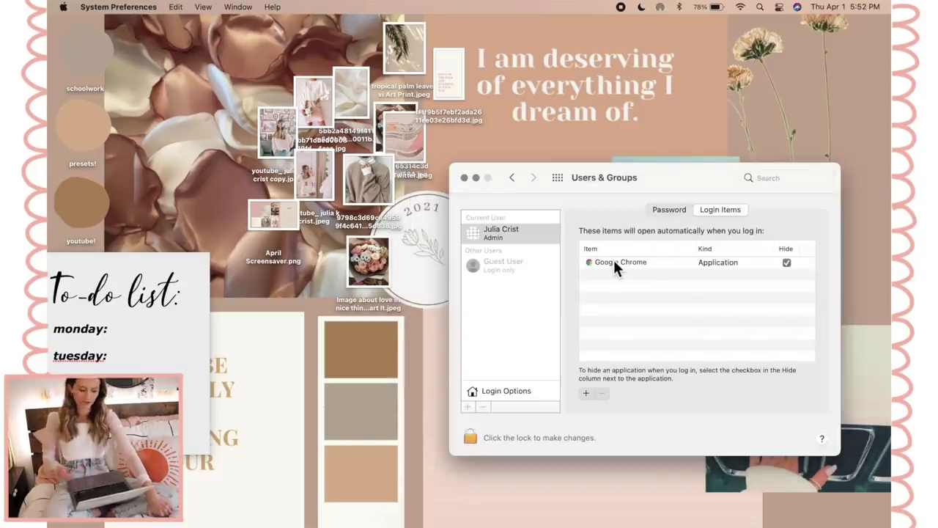
click(660, 213)
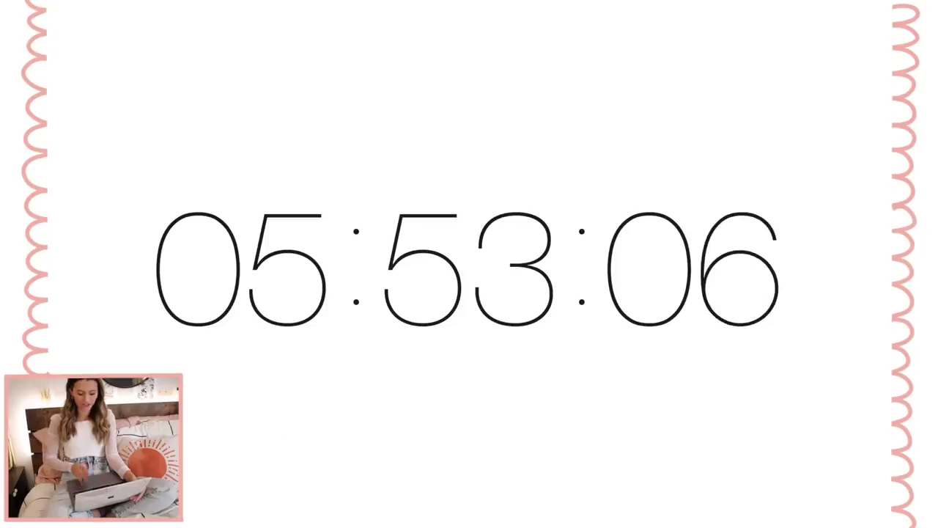
mouse_move(476, 223)
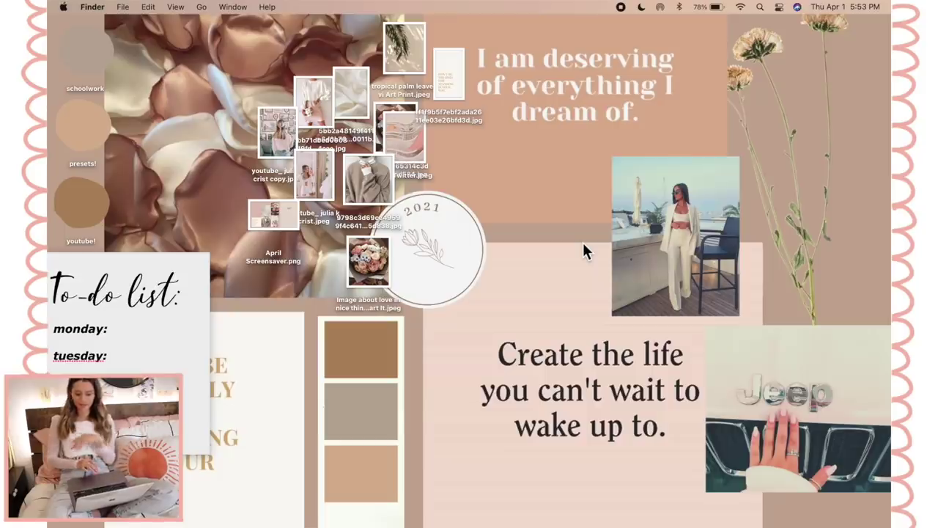
mouse_move(47, 0)
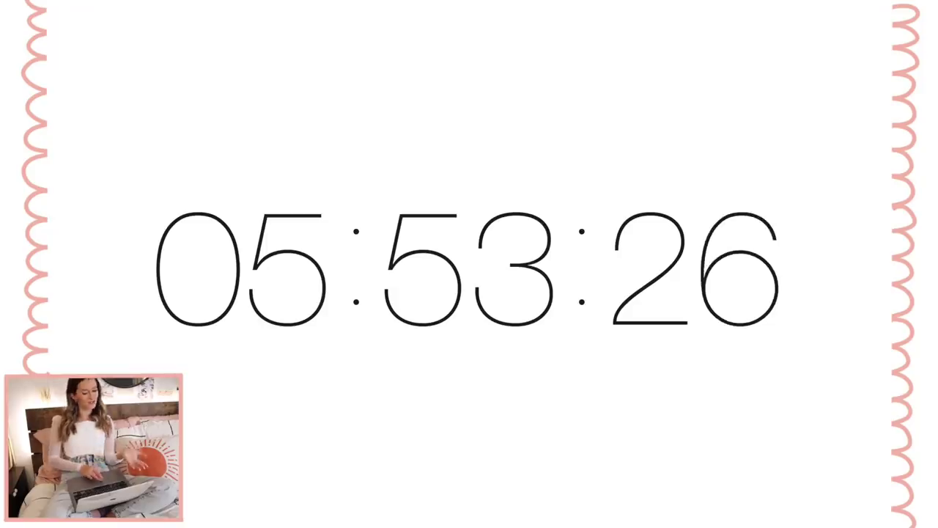
mouse_move(413, 173)
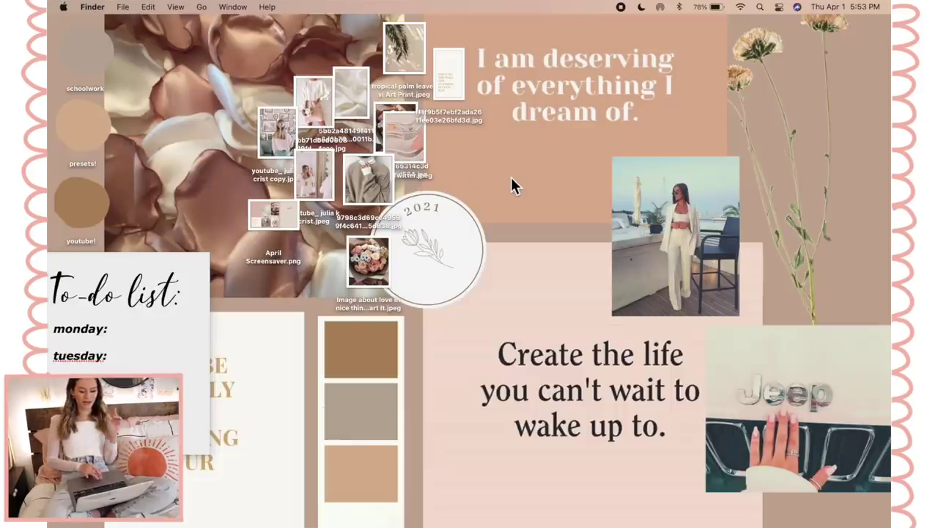
mouse_move(513, 526)
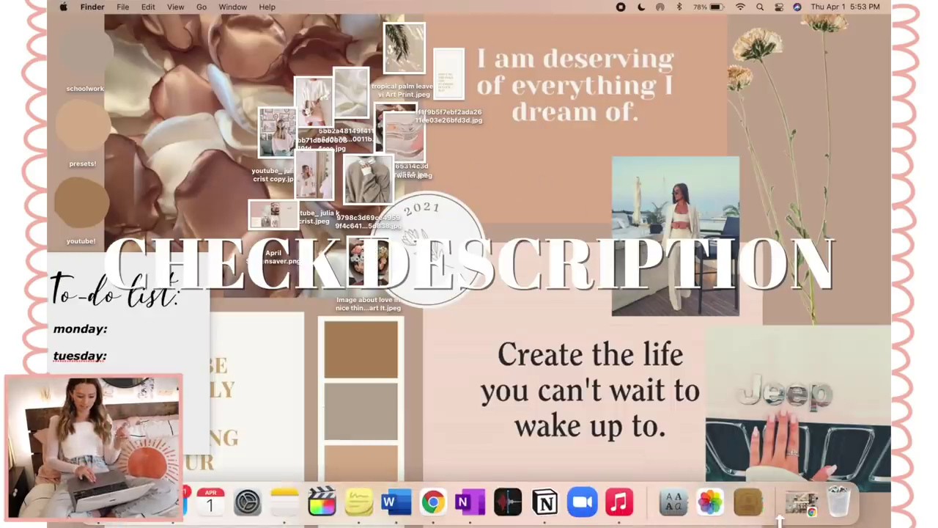
- Download Padbury-Clock.zip from the Padbury Clock page in Chrome, then minimize Chrome
click(811, 508)
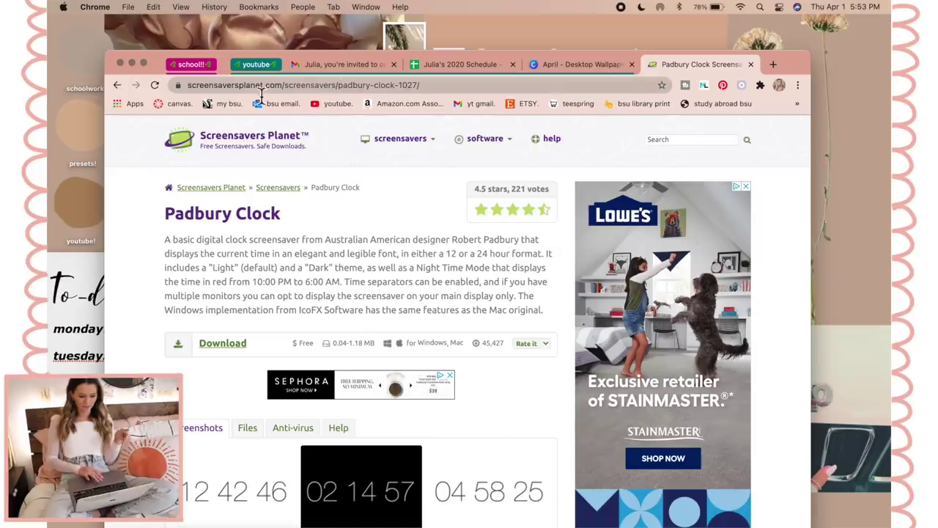
scroll(195, 344, down, 5)
scroll(194, 340, up, 5)
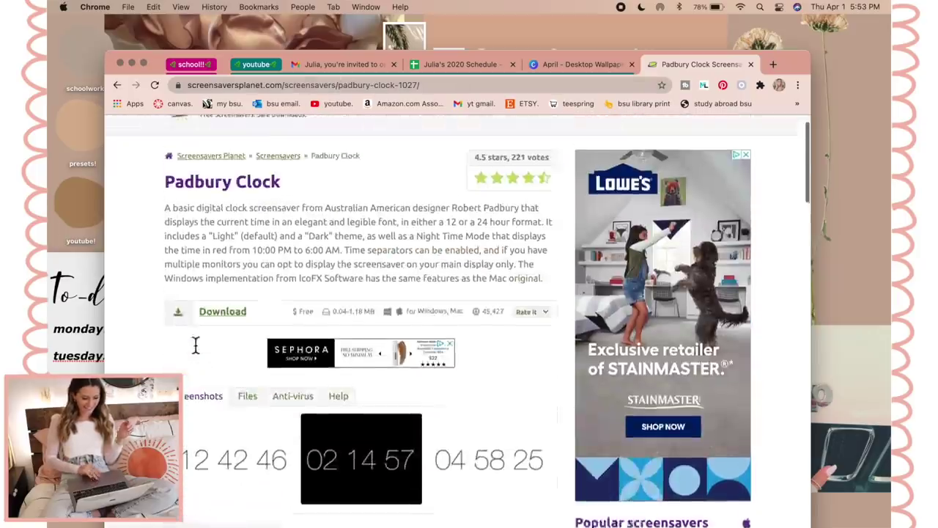
click(224, 344)
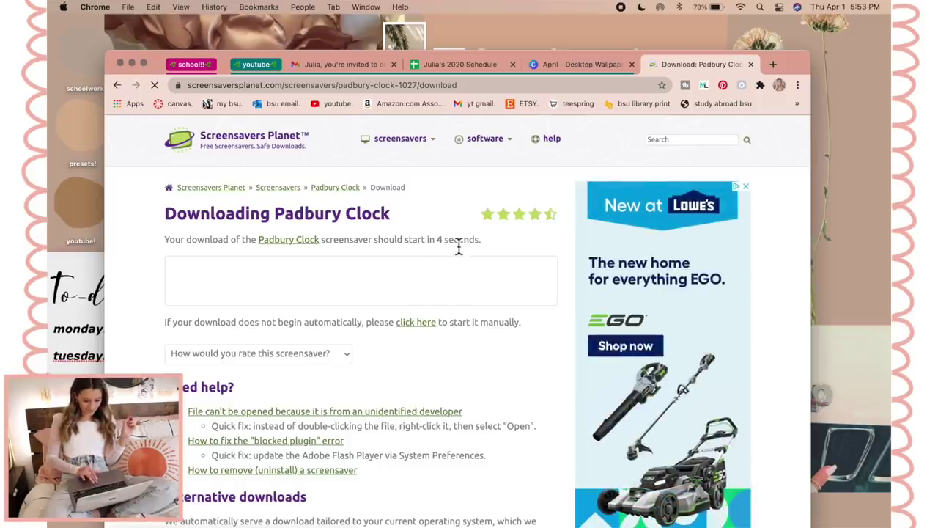
drag(153, 64, 291, 9)
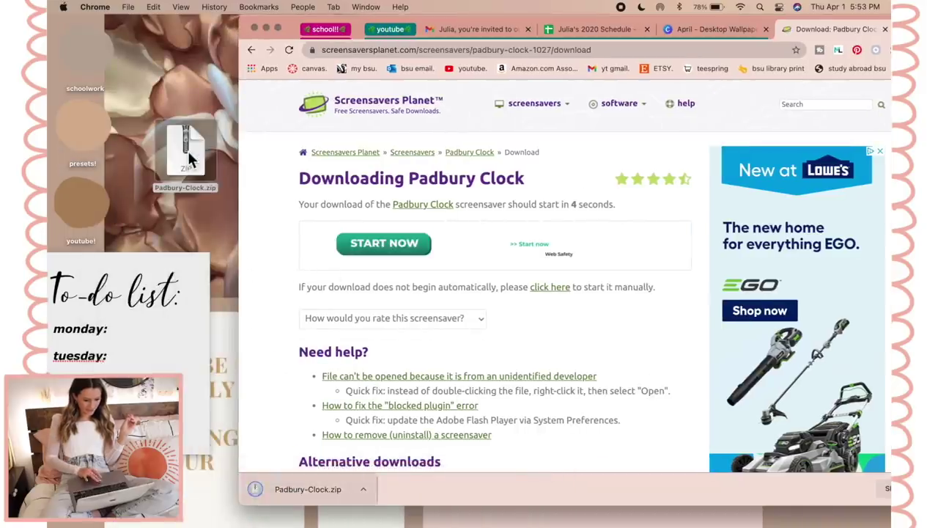
click(267, 29)
- Unzip Padbury-Clock.zip and install Padbury Clock.saver, keeping the already installed copy
double_click(187, 132)
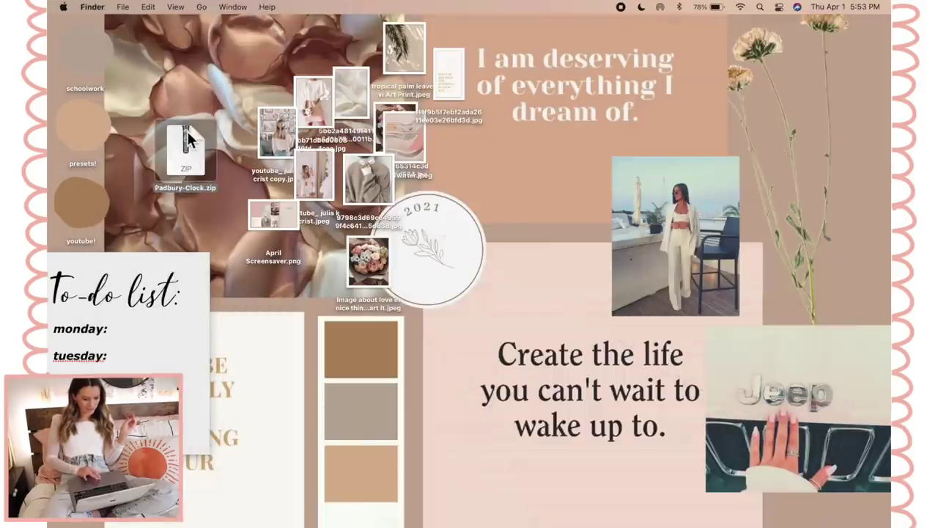
drag(192, 158, 551, 164)
double_click(553, 168)
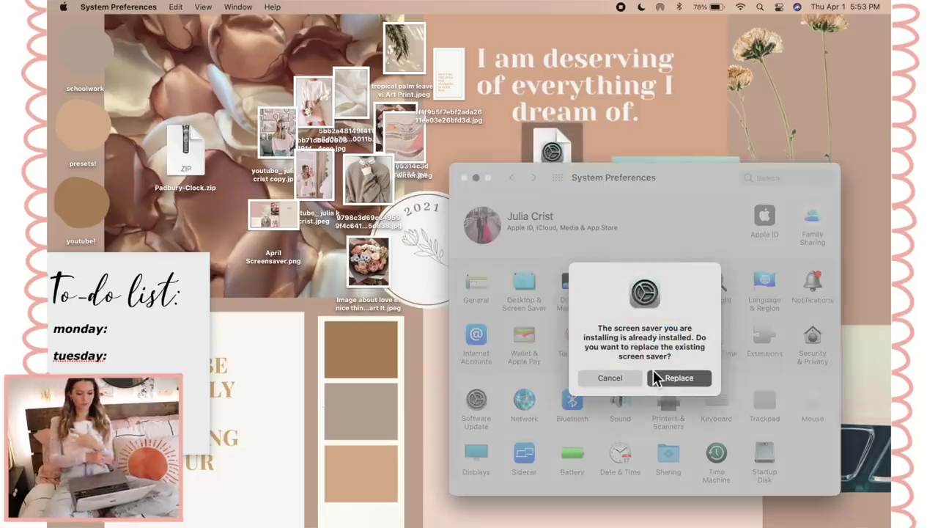
click(618, 378)
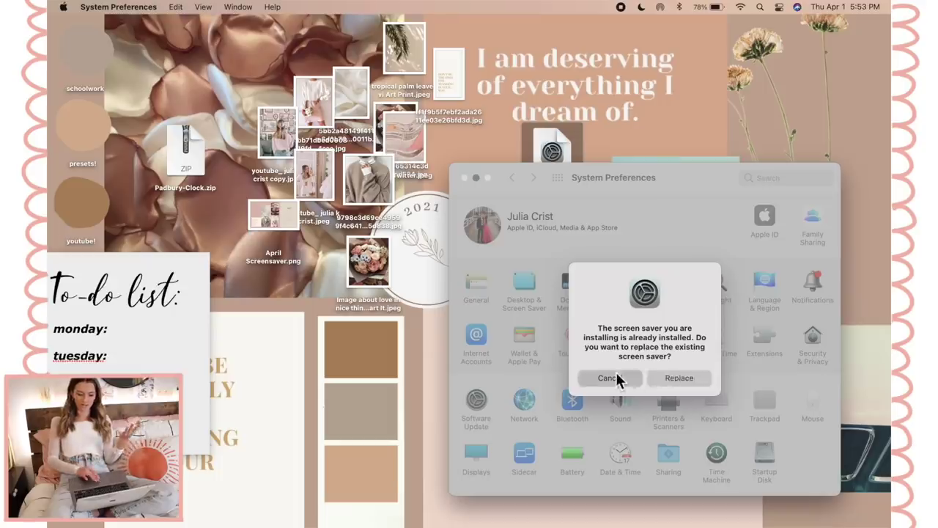
- Reopen System Preferences at Desktop & Screen Saver to see Padbury Clock selected
click(465, 179)
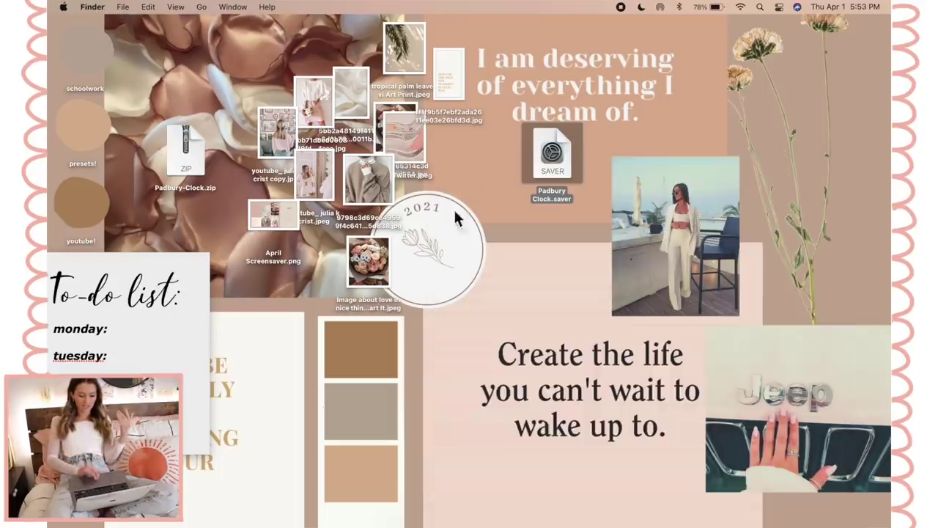
click(246, 506)
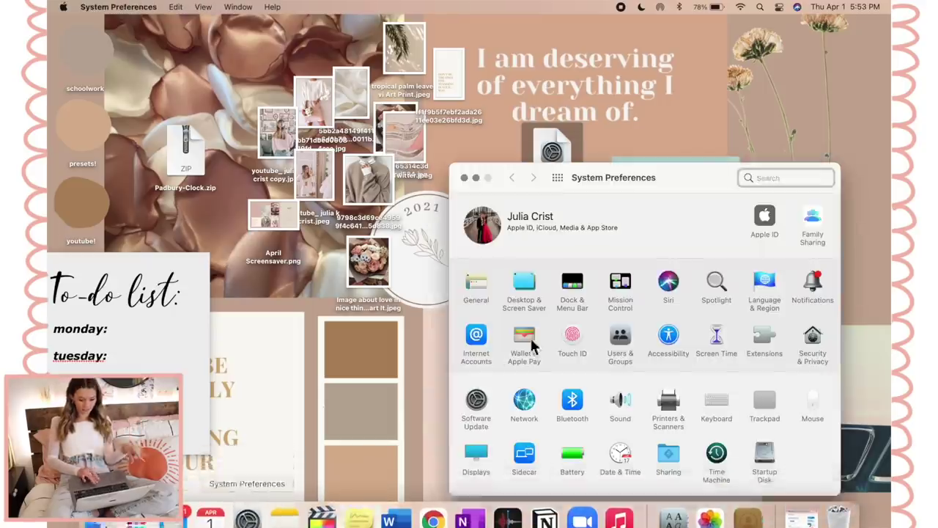
click(537, 291)
- Set the Padbury Clock screen saver theme to Light after briefly trying Dark
scroll(544, 348, down, 2)
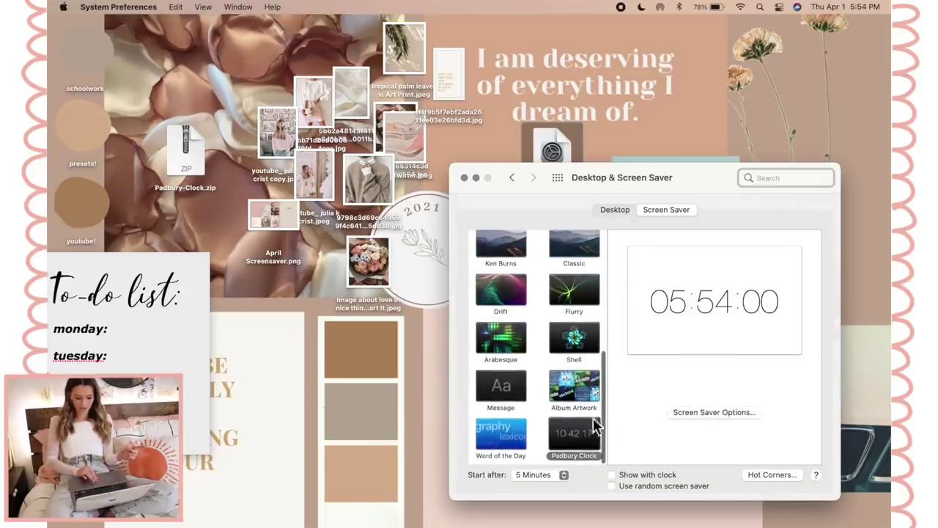
click(712, 413)
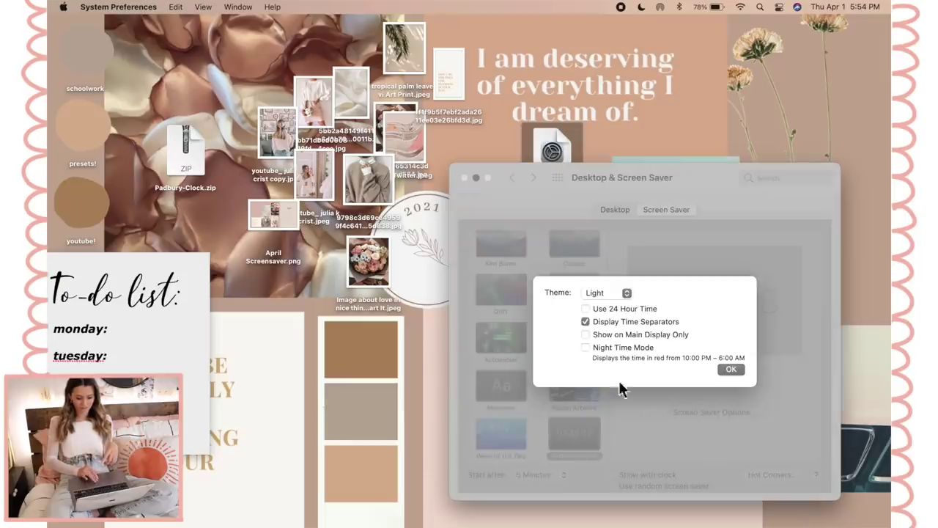
click(623, 292)
click(620, 308)
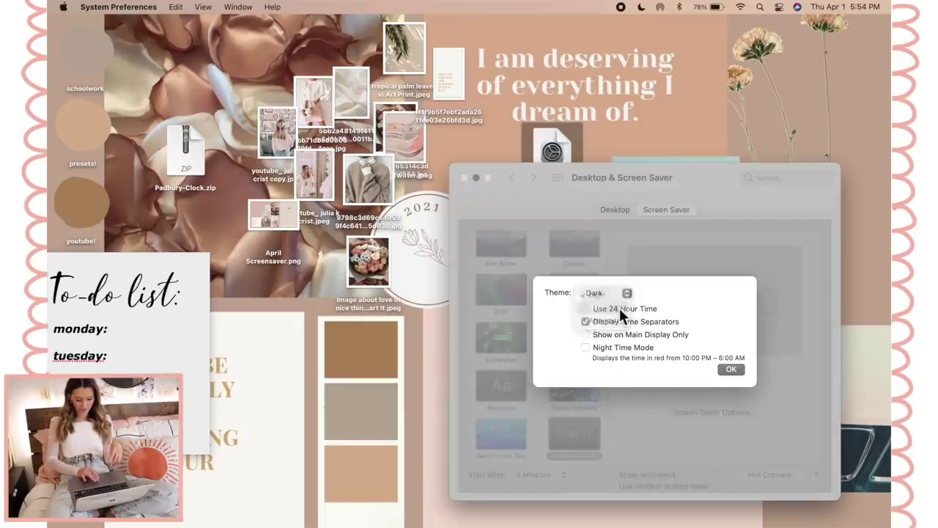
click(614, 293)
click(611, 282)
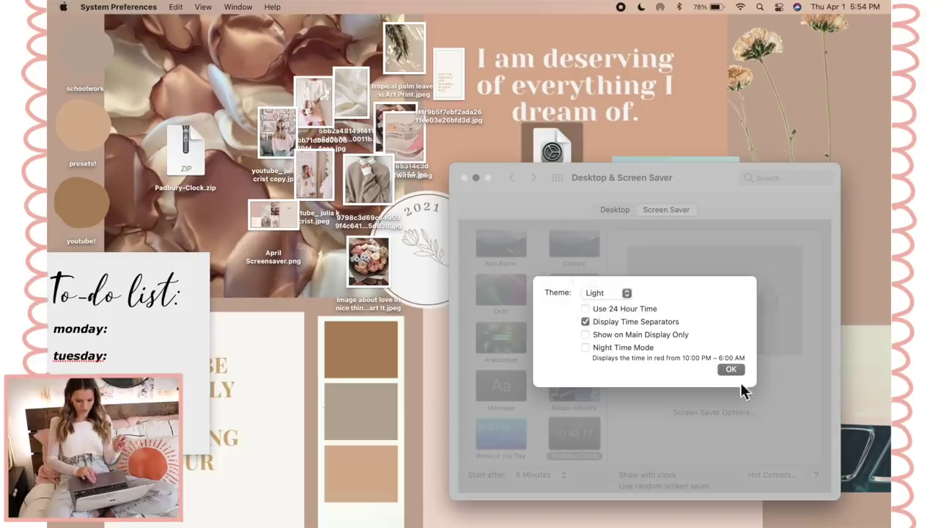
click(730, 369)
- Leave the screen saver start delay at 5 Minutes and close System Preferences
click(549, 474)
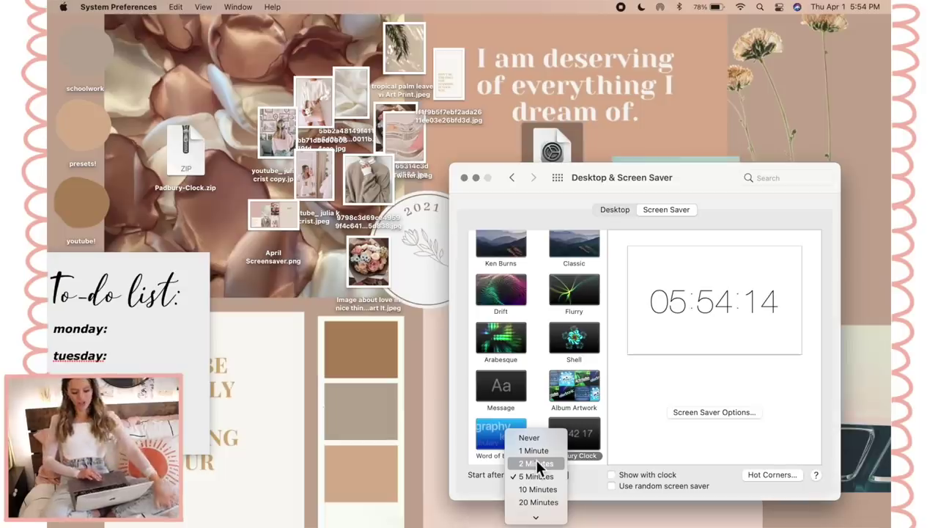
click(602, 450)
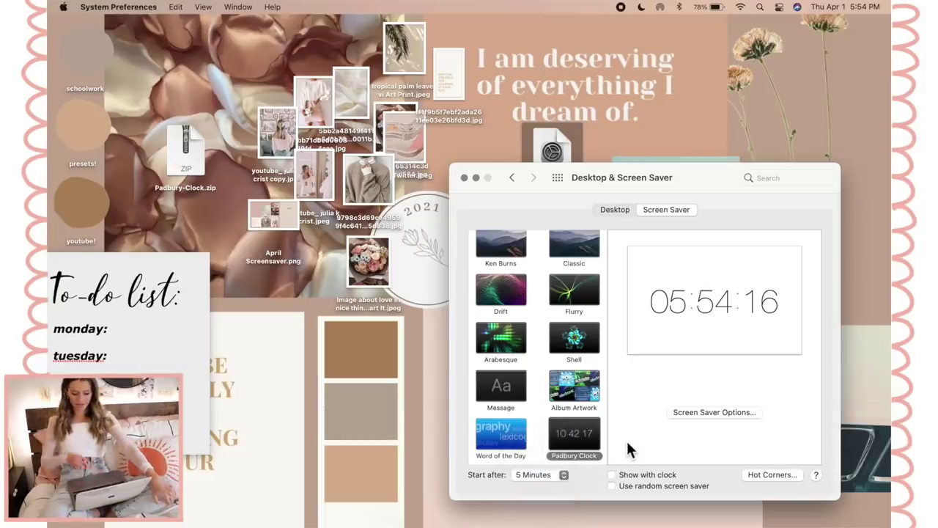
click(464, 177)
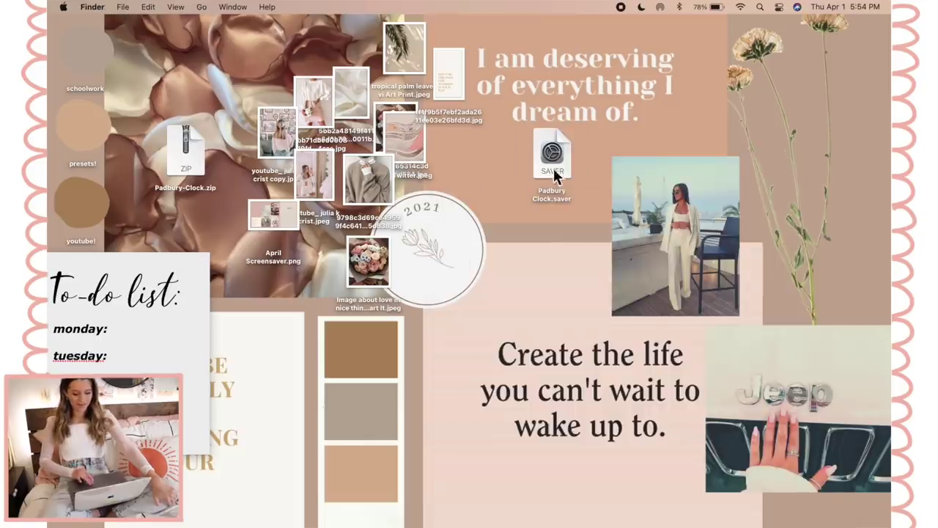
- Move Padbury Clock.saver and Padbury-Clock.zip from the desktop to the Trash
drag(554, 177, 542, 300)
right_click(543, 301)
click(566, 310)
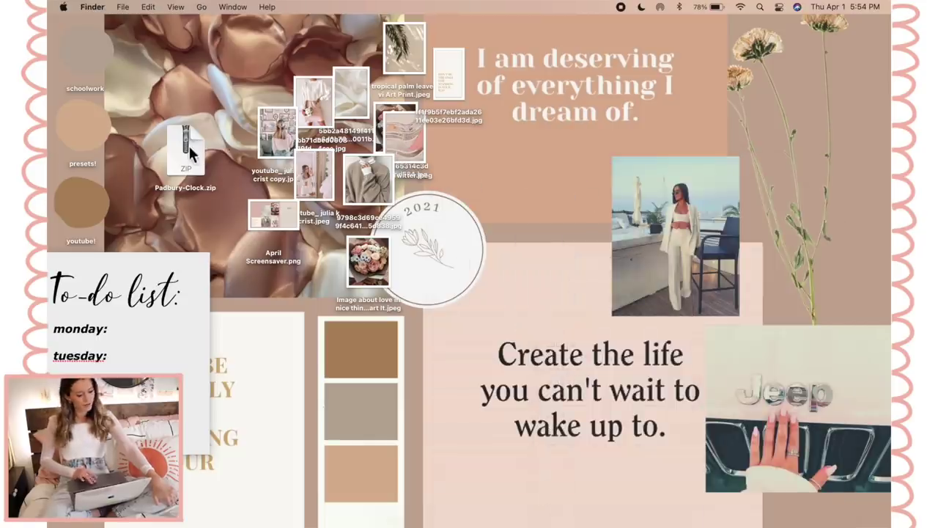
right_click(188, 145)
click(208, 179)
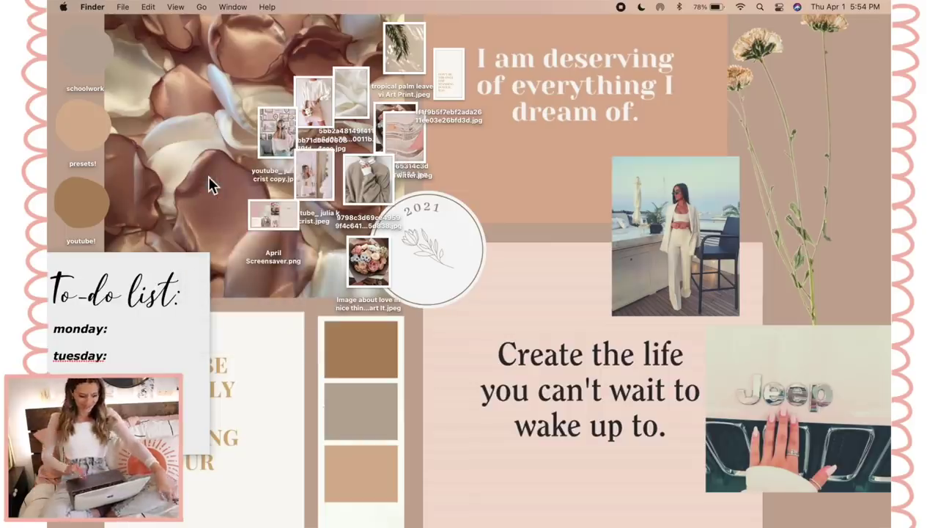
mouse_move(47, 1)
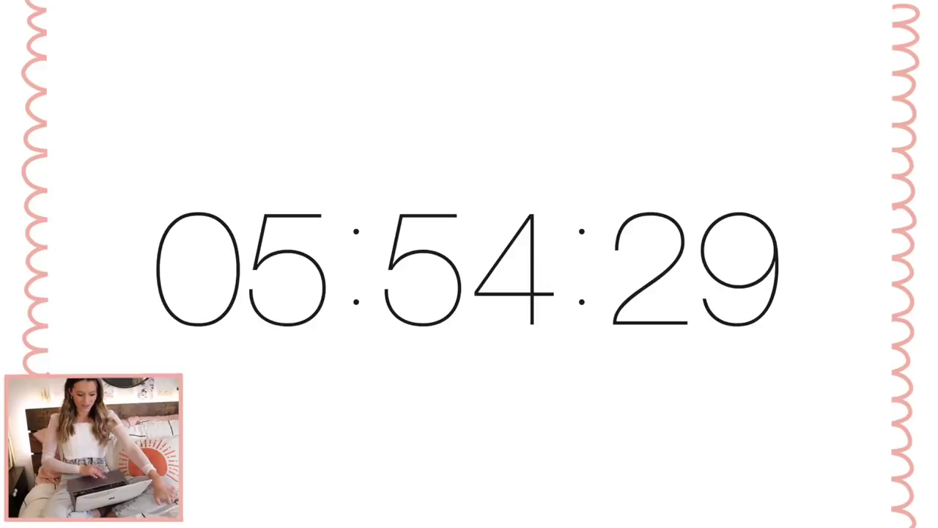
mouse_move(423, 99)
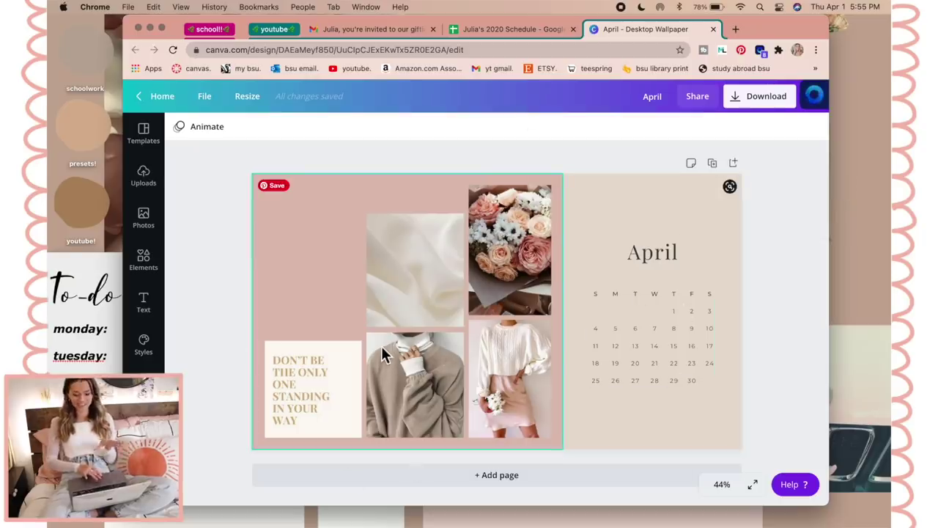
- Load canva.com in a new Chrome tab
click(736, 29)
text(canva.com)
key(Return)
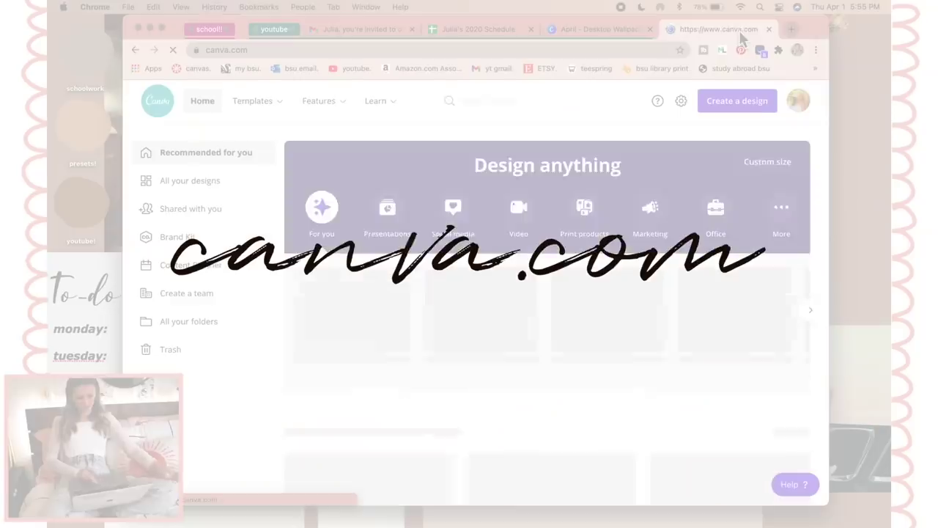
- Search Canva for Desktop Wallpaper templates and create a blank Desktop Wallpaper design
click(499, 106)
text(dek)
key(BackSpace)
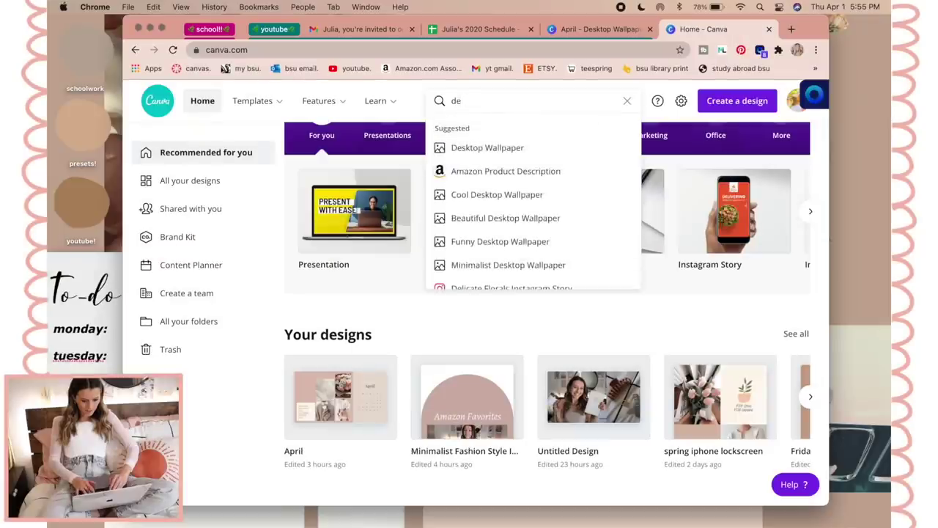
text(s)
click(503, 180)
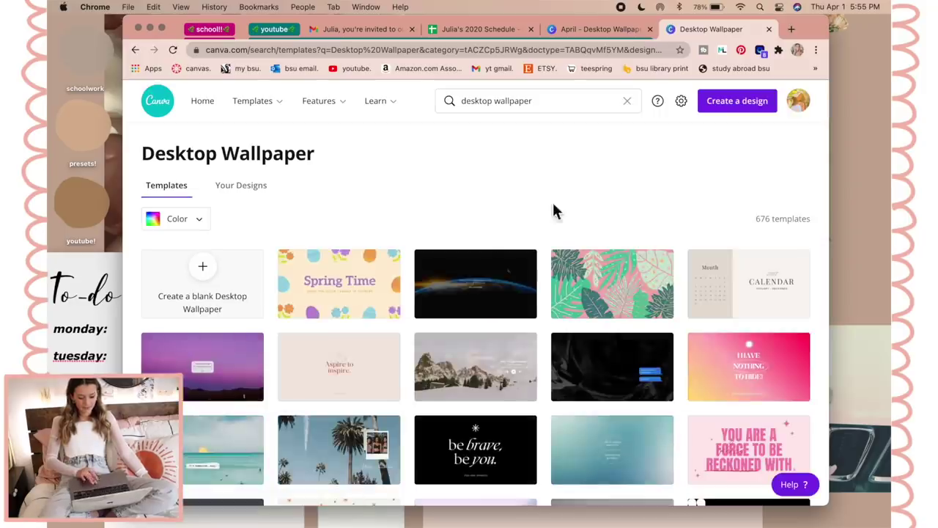
scroll(557, 205, down, 5)
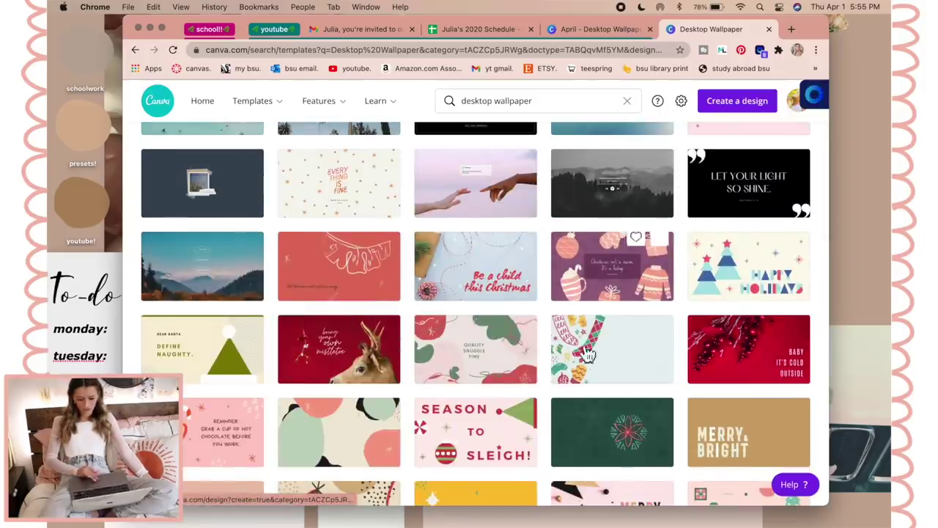
scroll(572, 363, down, 3)
scroll(569, 361, down, 3)
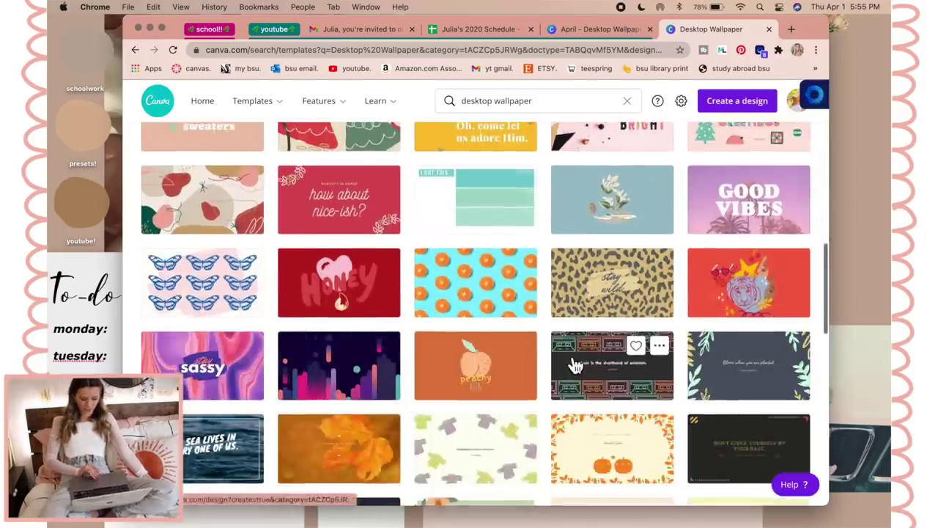
scroll(464, 356, up, 10)
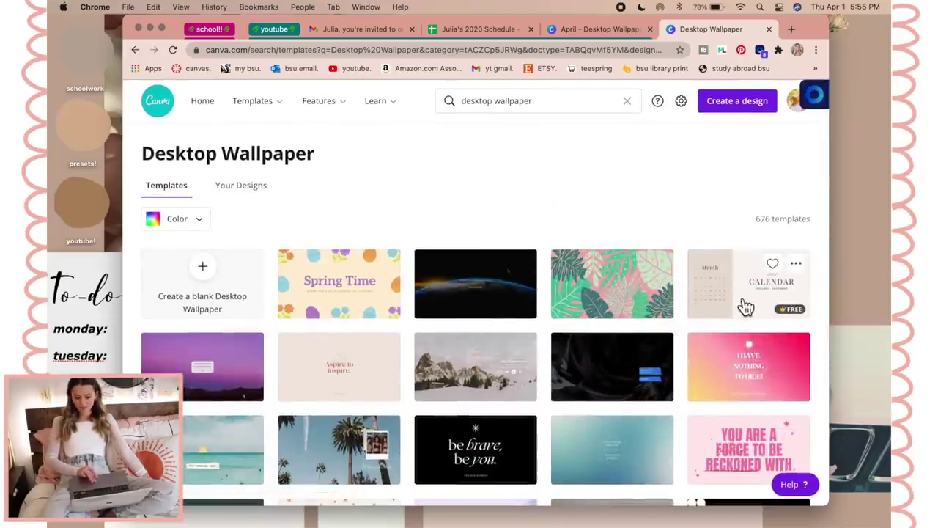
click(222, 311)
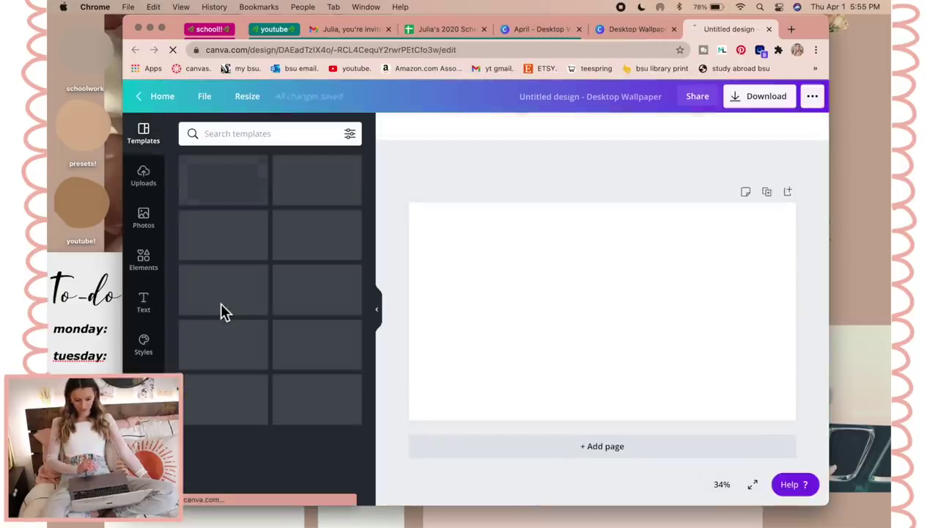
- Find the Ivory Beige calendar template and apply its April calendar page
click(252, 144)
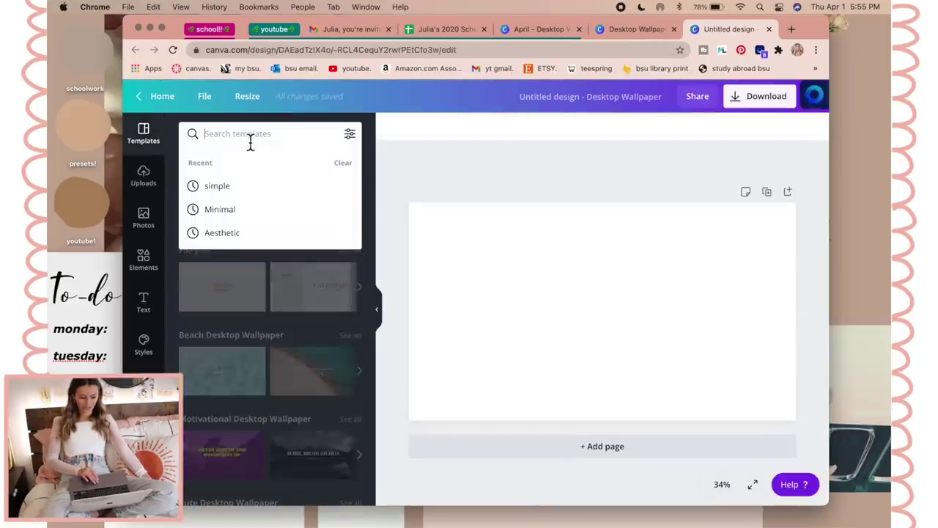
click(209, 224)
click(220, 221)
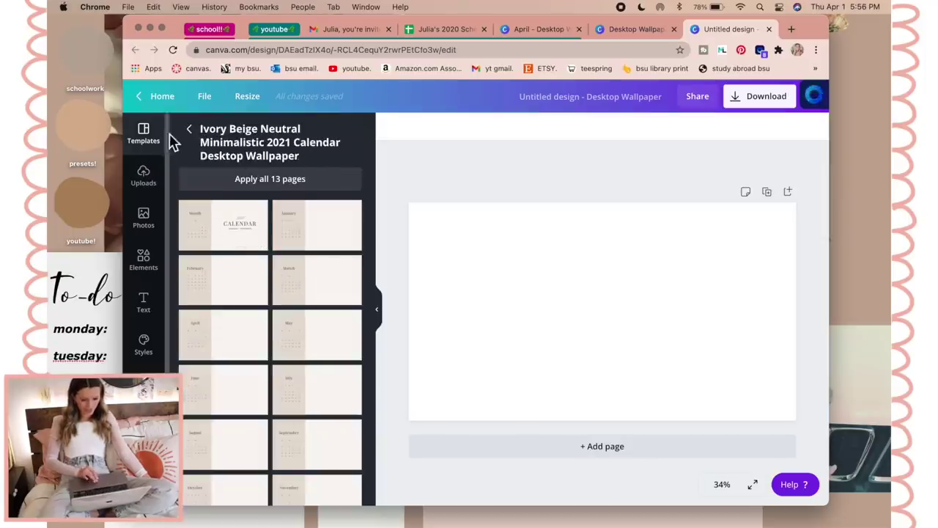
click(191, 132)
click(233, 144)
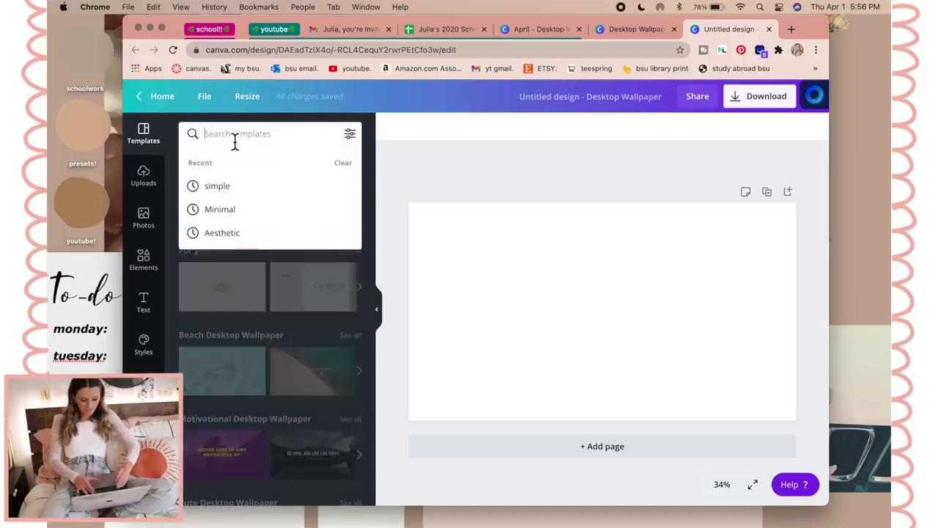
text(ivory bein)
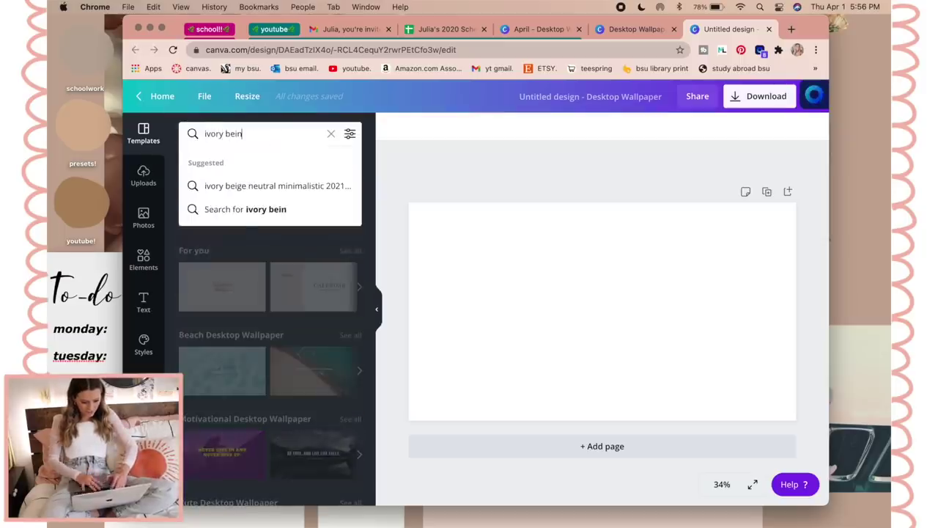
click(278, 187)
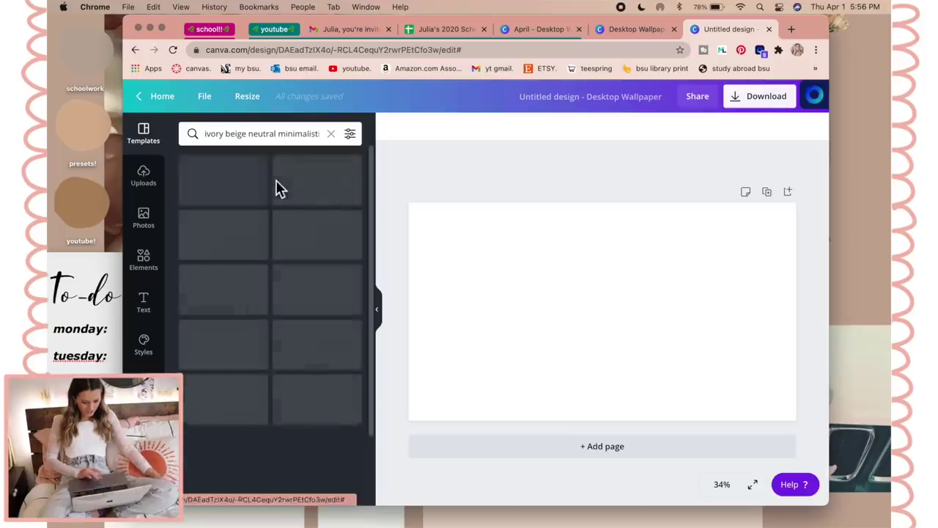
click(242, 197)
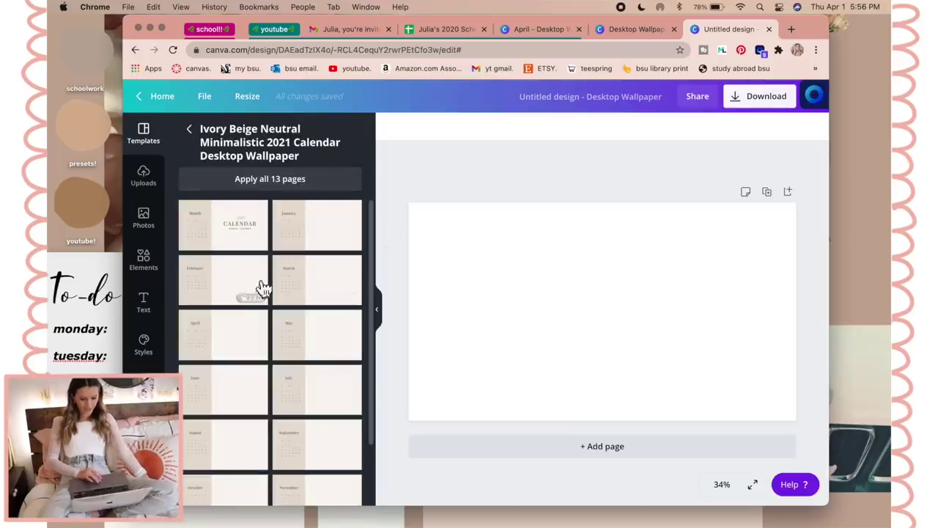
scroll(213, 366, down, 1)
click(257, 339)
- Select the April heading, calendar and beige panel on the template page
click(467, 357)
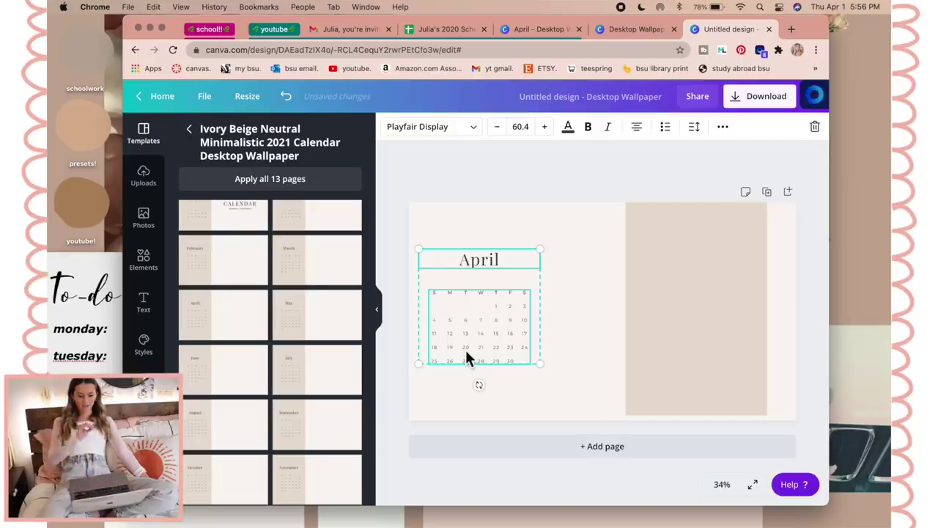
click(713, 320)
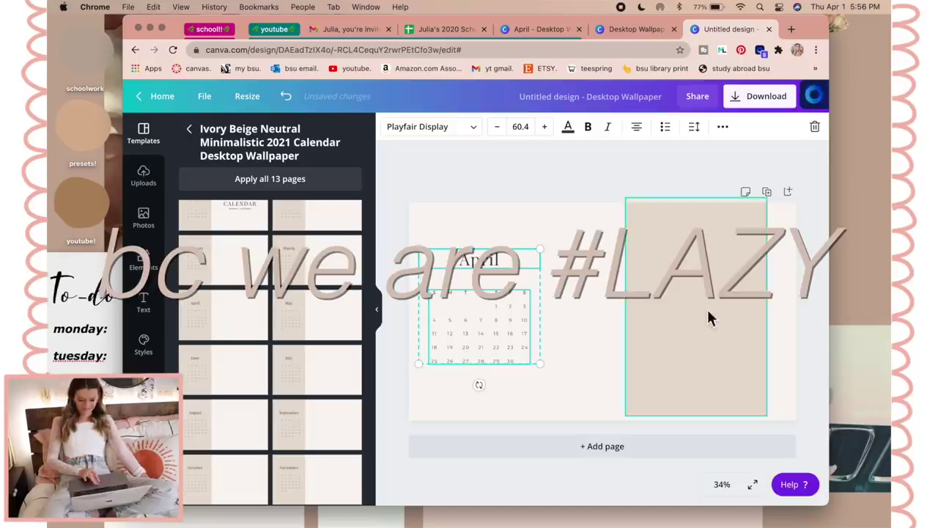
key(super+z)
key(super+z)
key(super+space)
key(Escape)
click(467, 326)
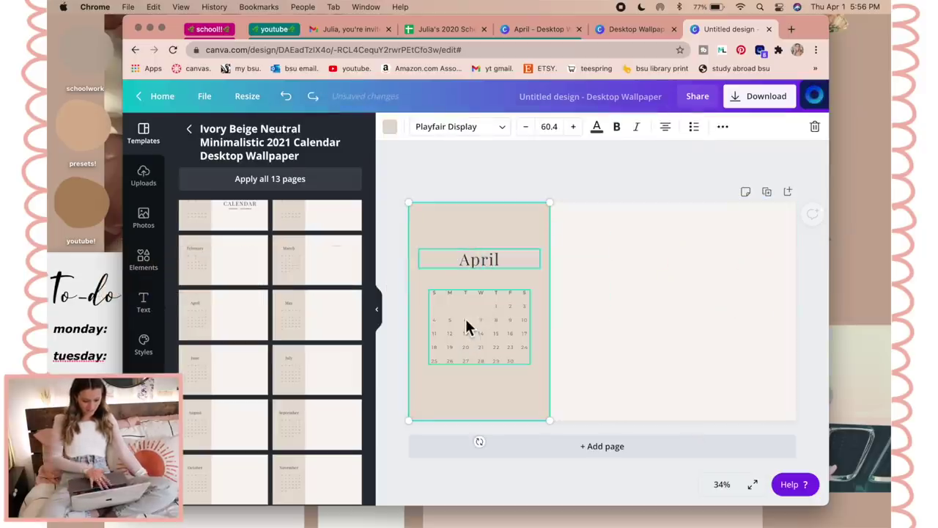
click(578, 282)
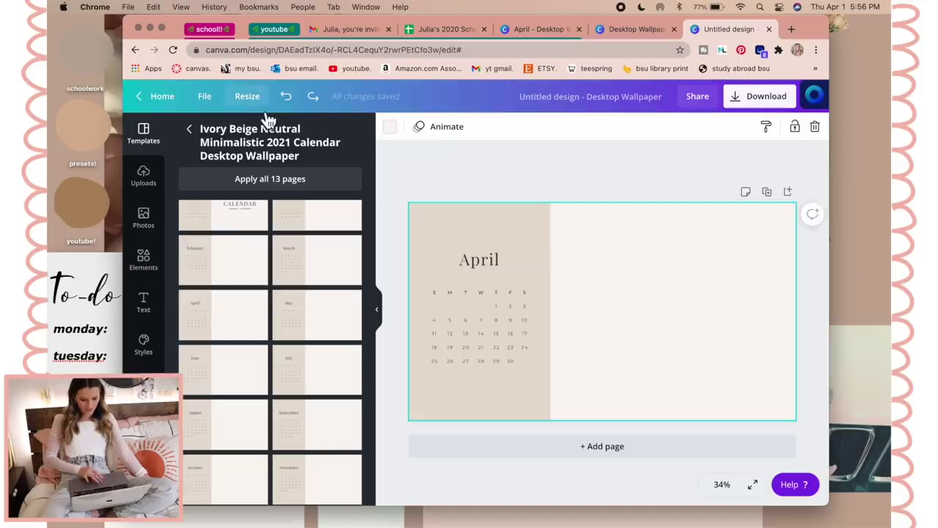
- Start another blank Desktop Wallpaper design and paste the April calendar onto it
click(769, 29)
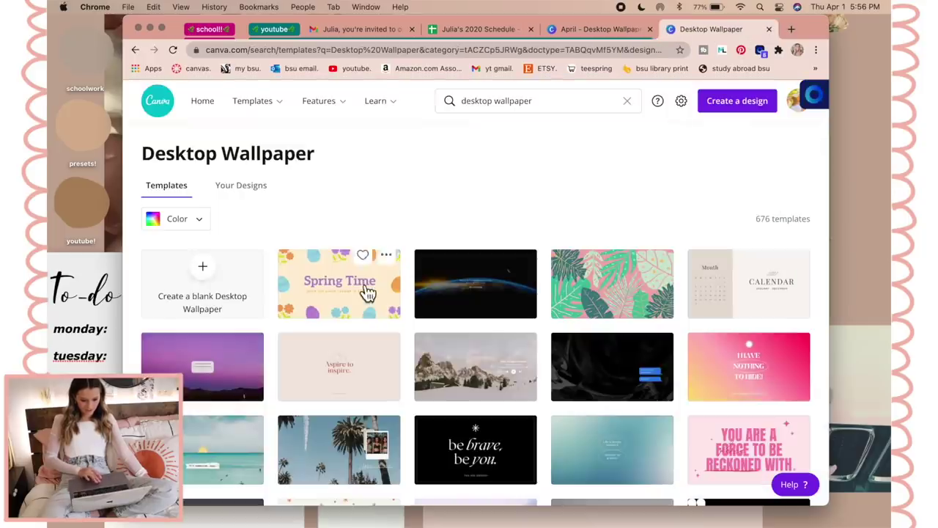
click(247, 279)
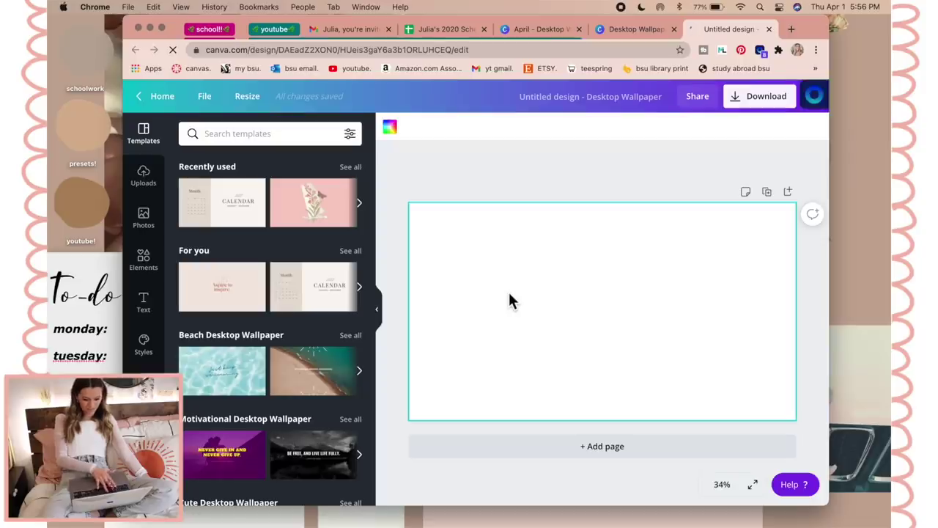
key(ctrl+v)
click(625, 253)
- Marquee-select the whole calendar panel and drag it to the page's right edge
drag(475, 229, 498, 222)
key(ctrl+z)
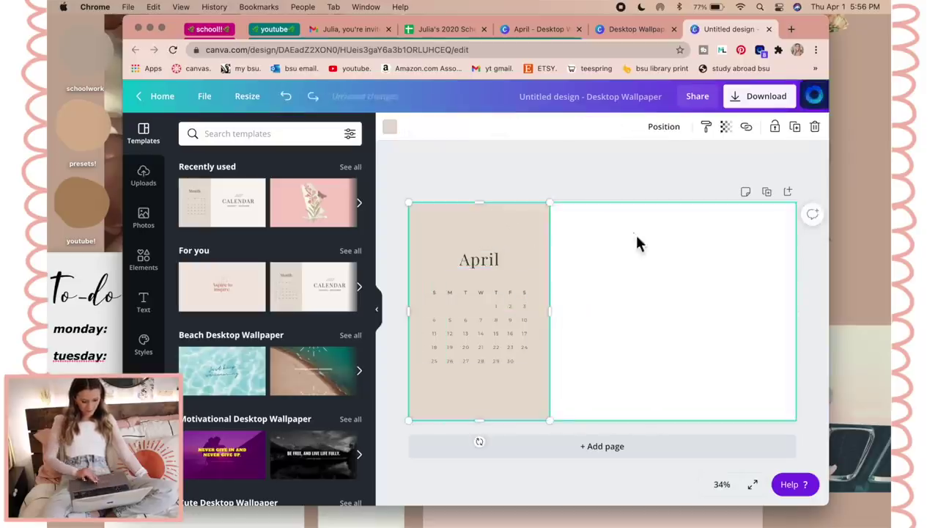
click(636, 238)
drag(611, 227, 432, 396)
drag(460, 233, 708, 233)
click(590, 296)
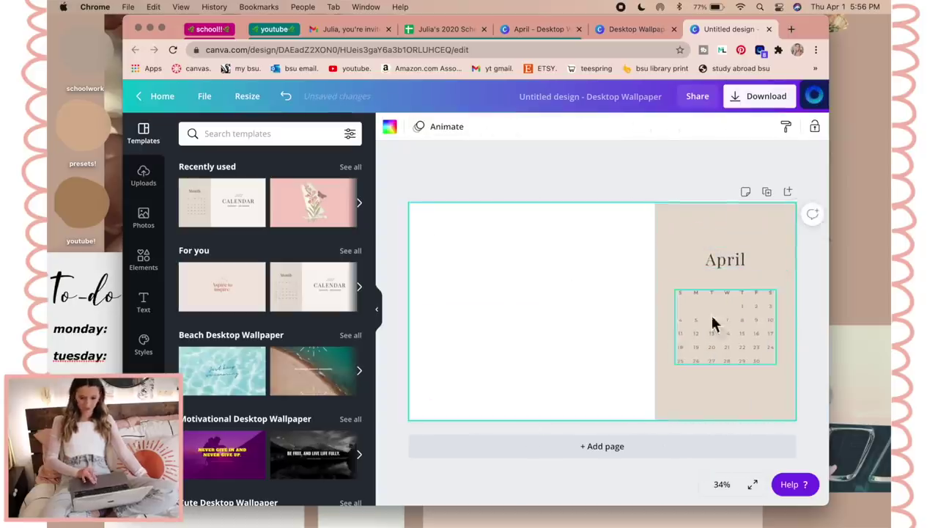
click(725, 264)
- Set the April title to the Moontime script font at size 120
click(481, 135)
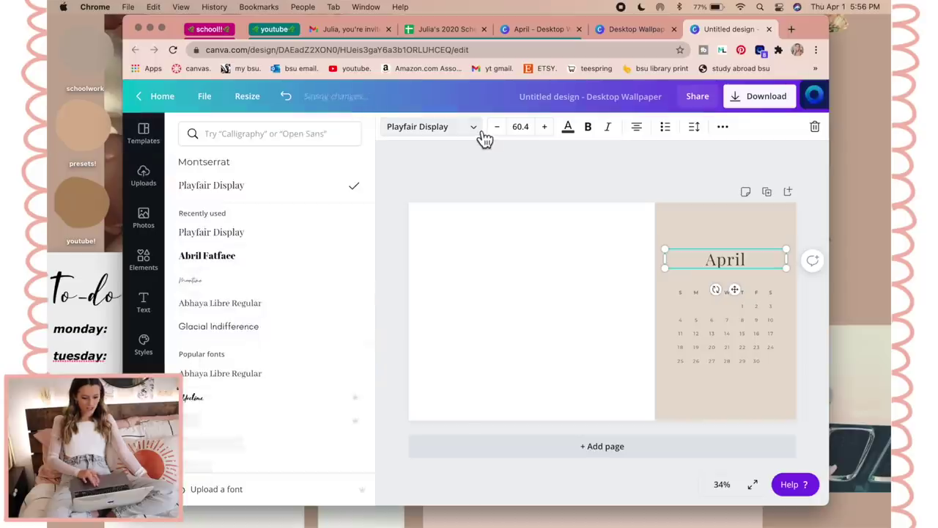
click(242, 256)
click(242, 285)
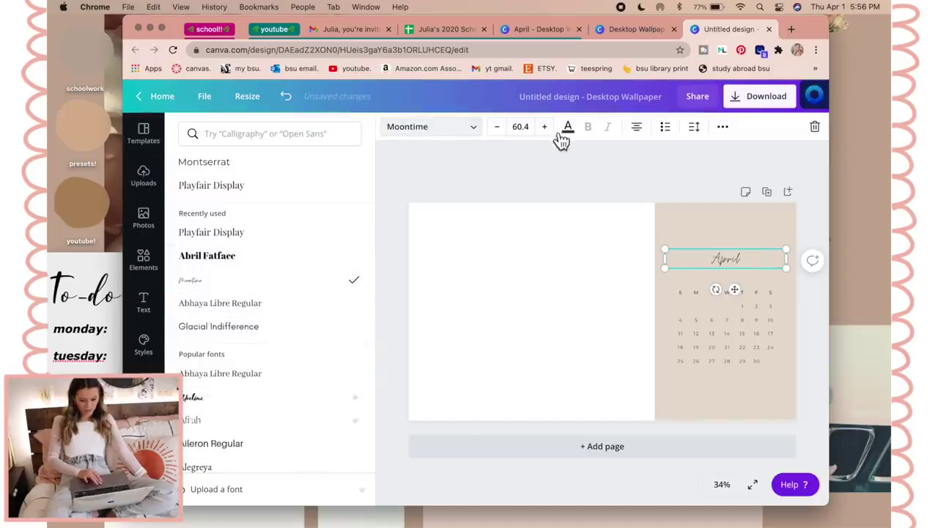
click(520, 126)
scroll(538, 337, down, 5)
click(538, 392)
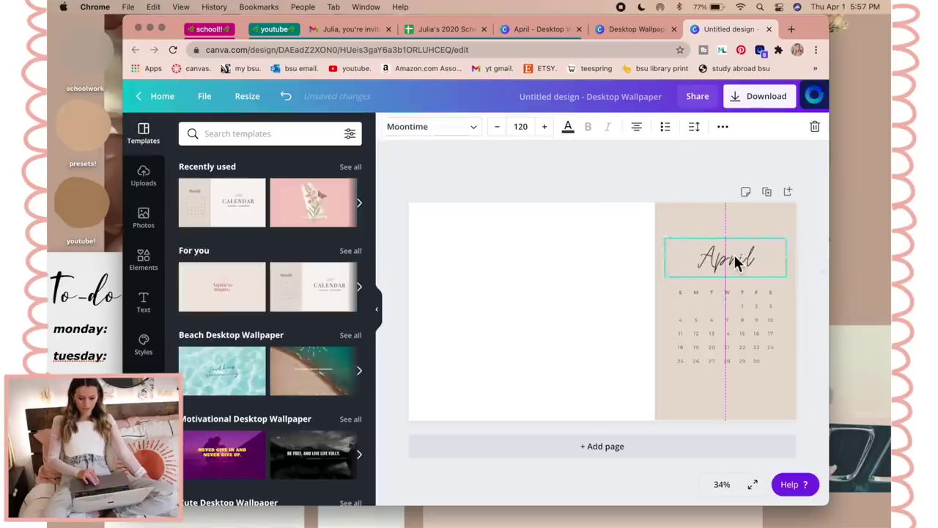
click(541, 366)
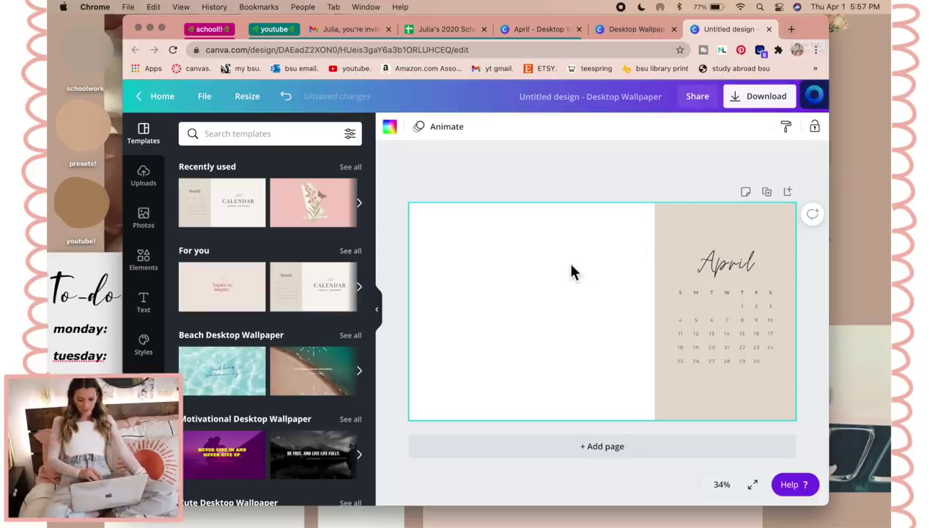
click(378, 308)
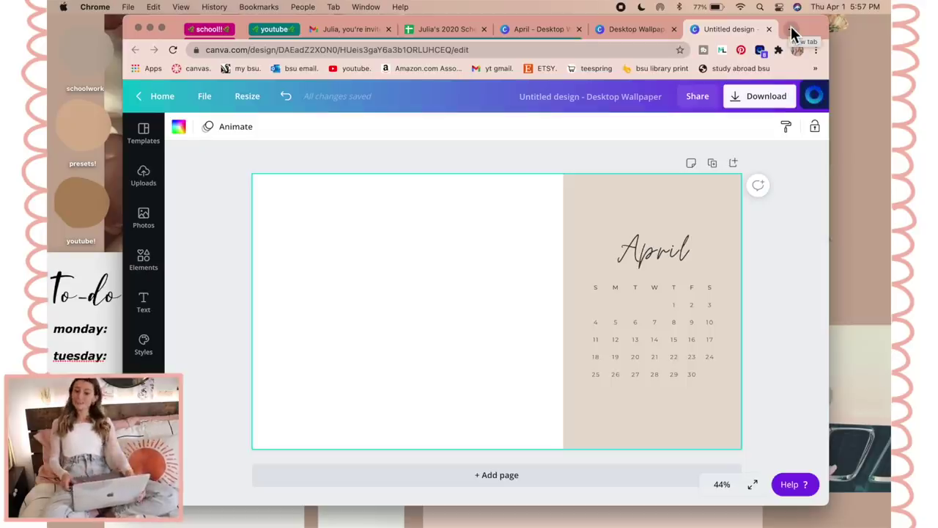
- Shrink Chrome to reveal the desktop and drag an image file into Canva's uploads
drag(817, 33, 896, 33)
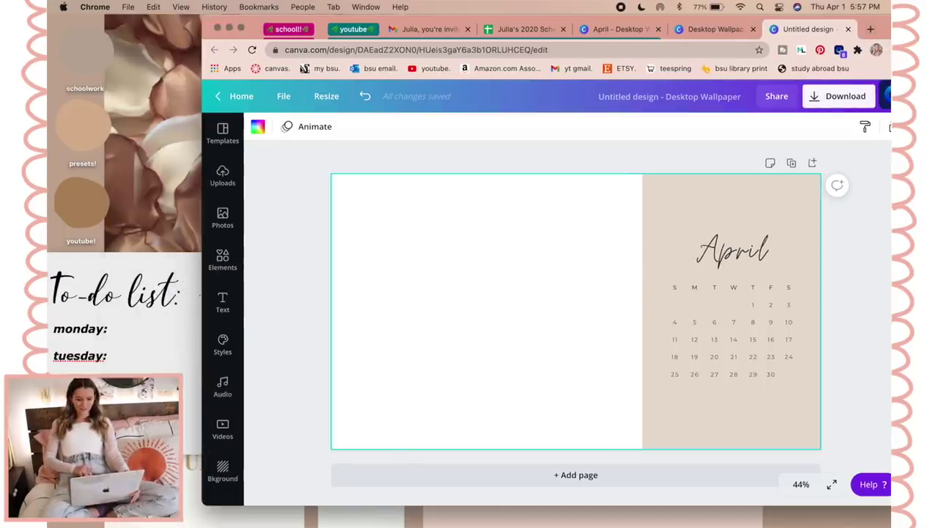
drag(205, 92, 386, 92)
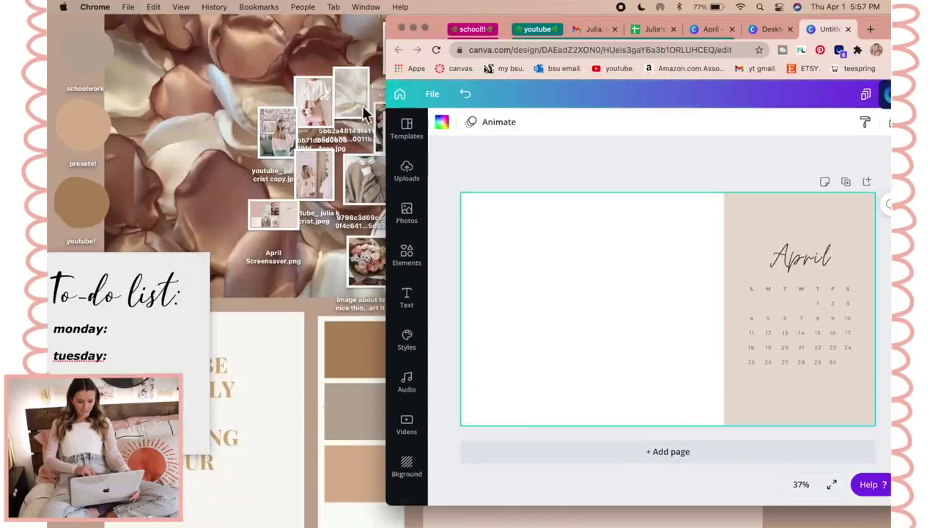
click(261, 78)
click(425, 29)
click(217, 34)
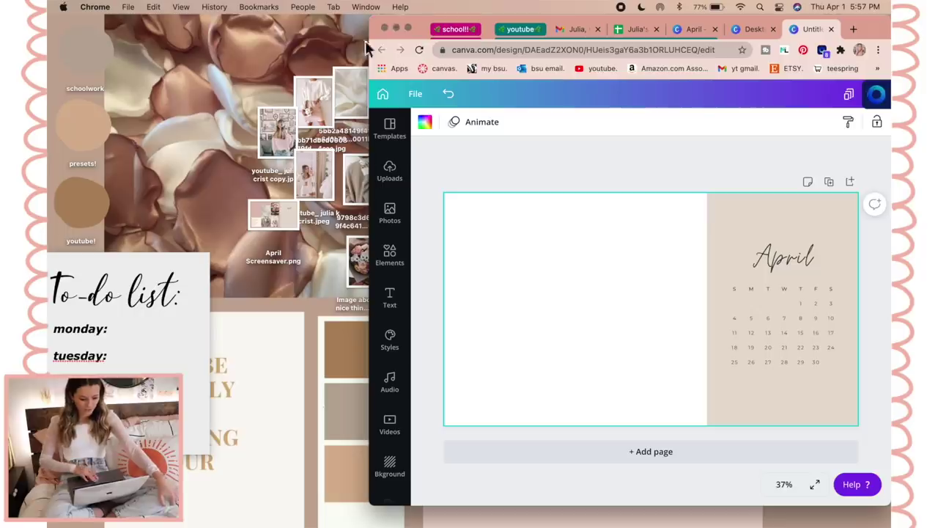
mouse_move(429, 24)
mouse_down()
mouse_move(369, 22)
mouse_move(434, 24)
mouse_up()
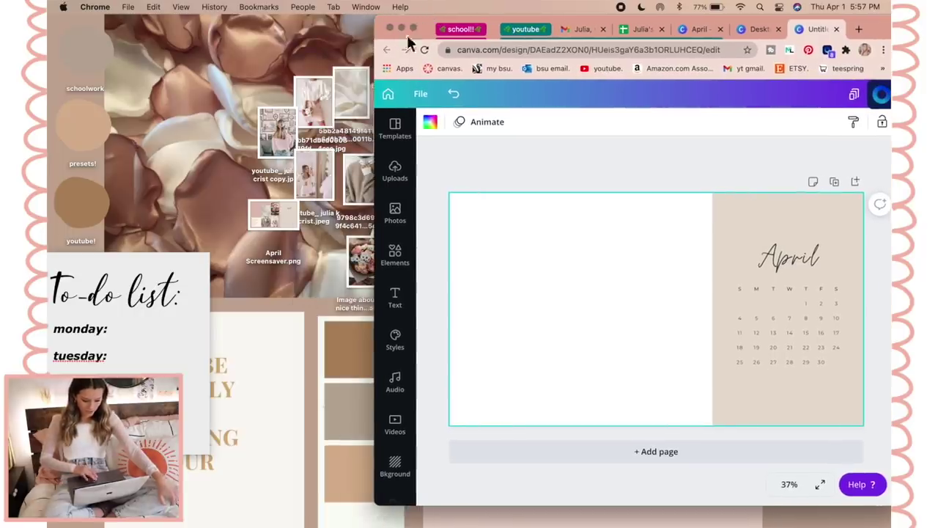
click(262, 328)
drag(362, 273, 746, 239)
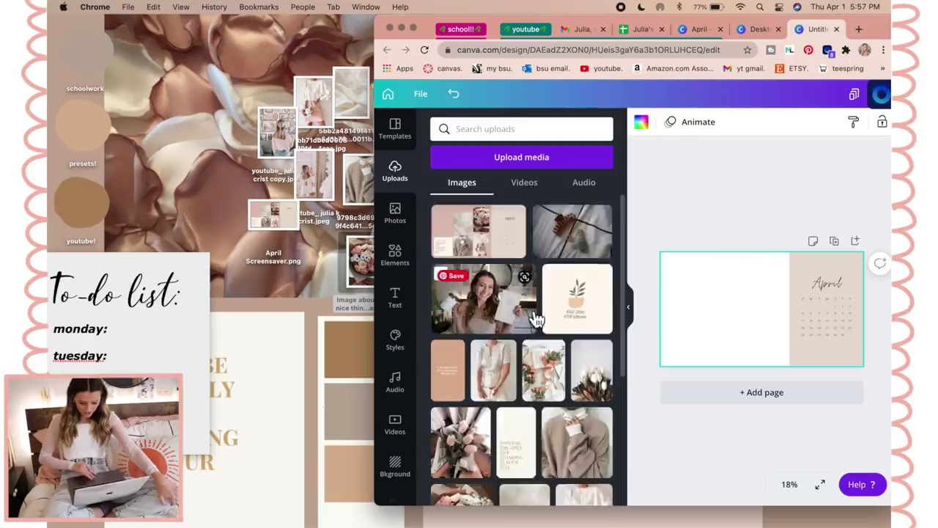
click(413, 28)
- Reposition the flower and sweatshirt photos and shrink the white sweater photo
click(531, 153)
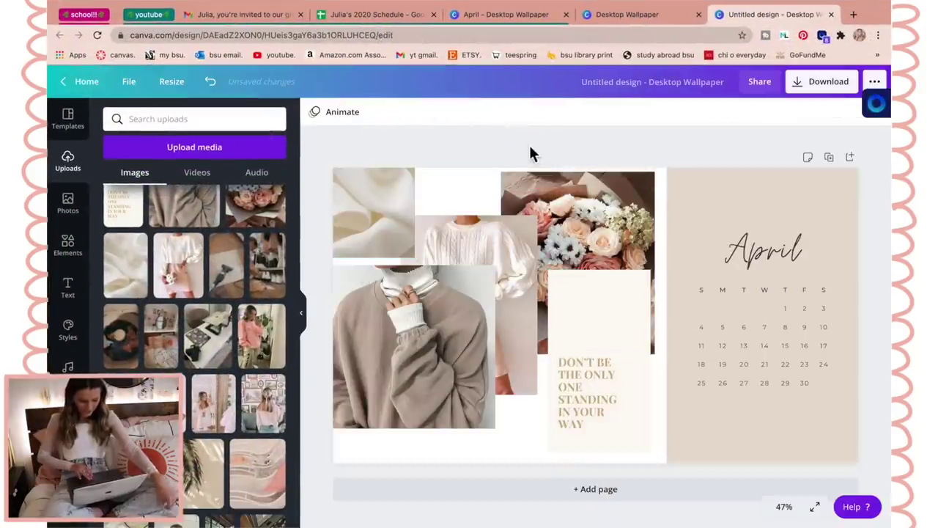
drag(576, 209, 593, 205)
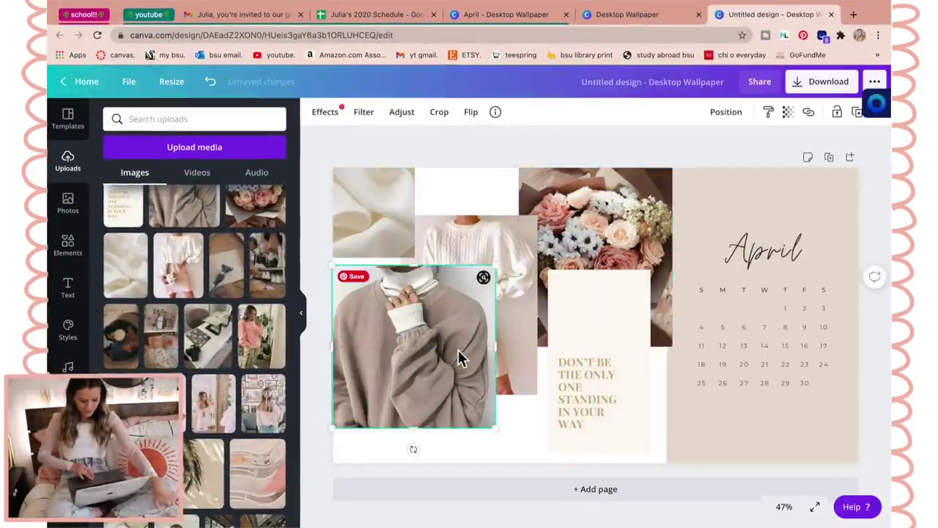
drag(459, 359, 458, 407)
drag(419, 241, 459, 220)
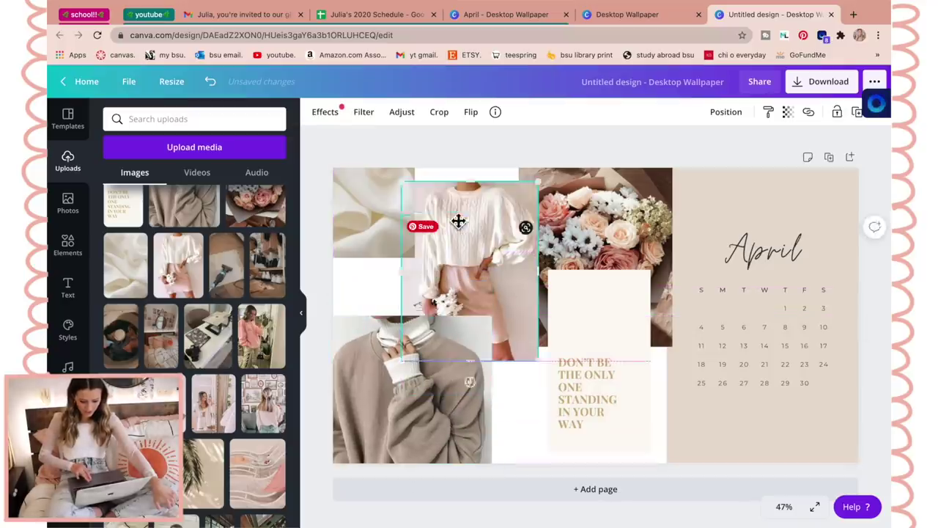
drag(539, 363, 523, 336)
- Move and resize the quote card and the flowers photo into a tidy grid
click(611, 344)
drag(612, 345, 674, 374)
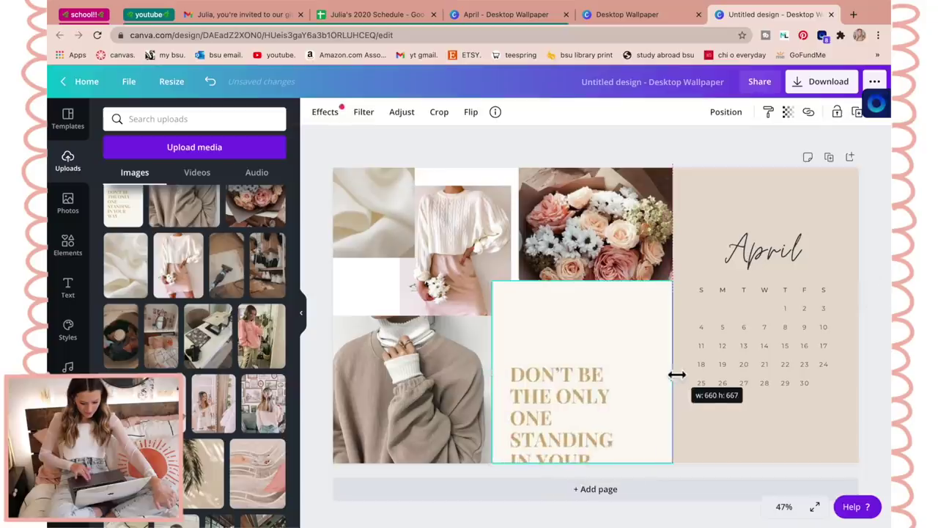
click(630, 271)
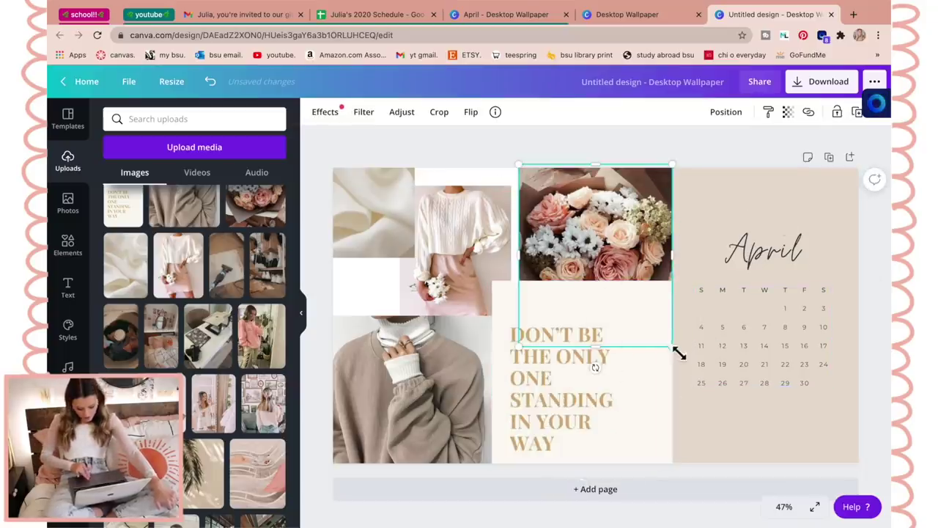
drag(672, 346, 637, 314)
drag(609, 236, 623, 244)
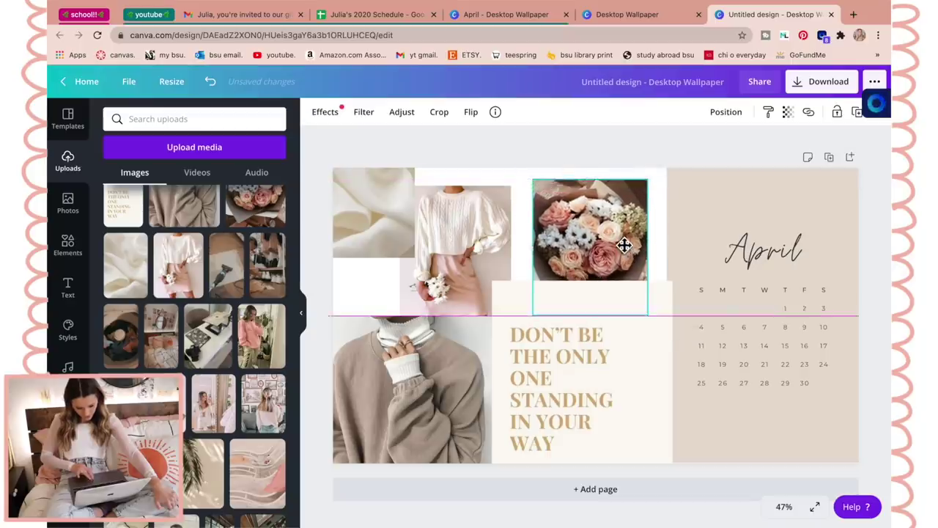
click(606, 359)
drag(682, 286, 634, 317)
drag(590, 280, 623, 309)
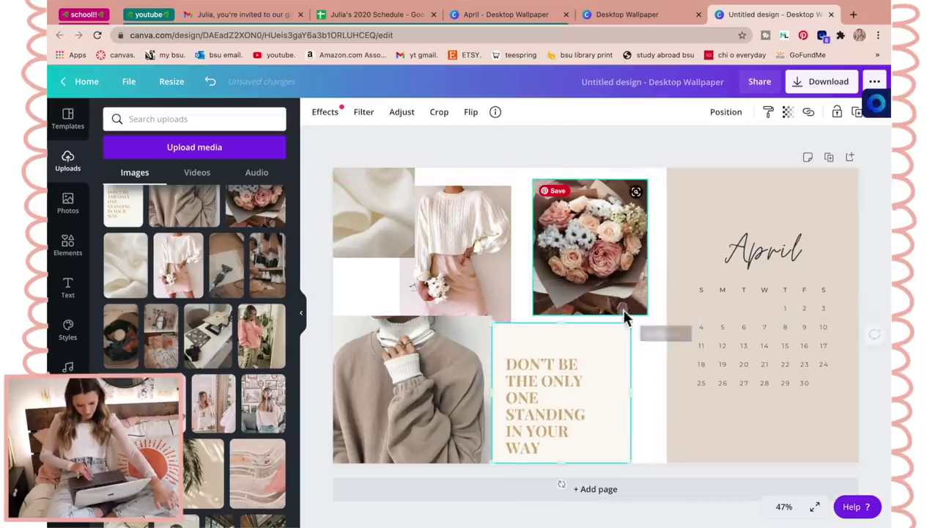
drag(603, 375, 623, 379)
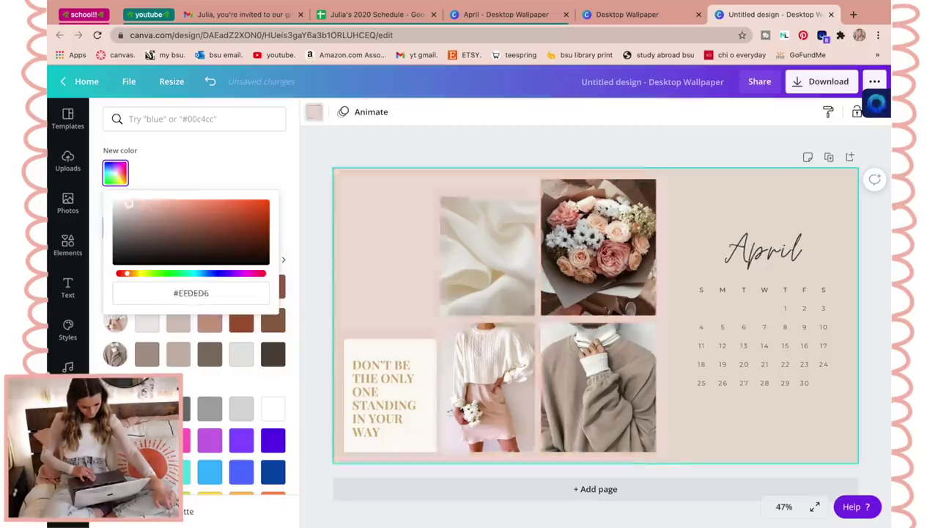
- Change the page background to a lighter pink
click(443, 168)
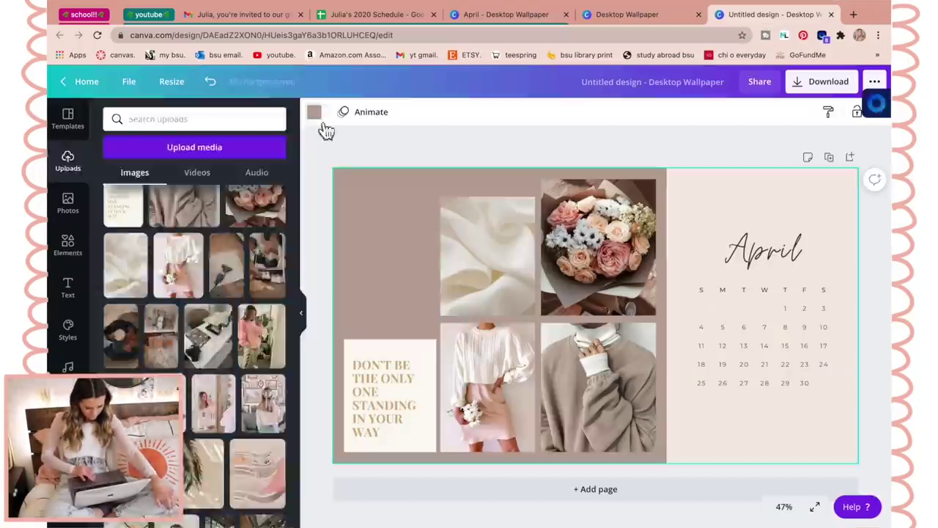
click(313, 112)
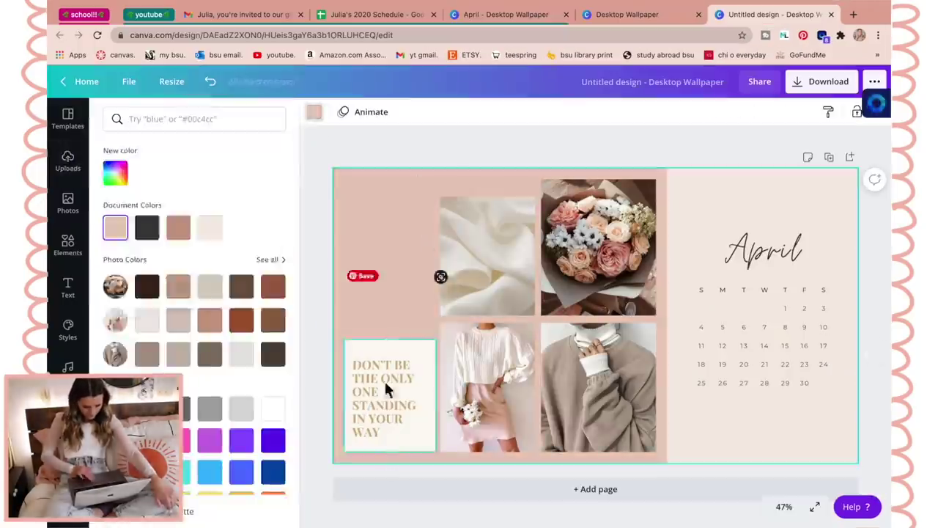
click(484, 378)
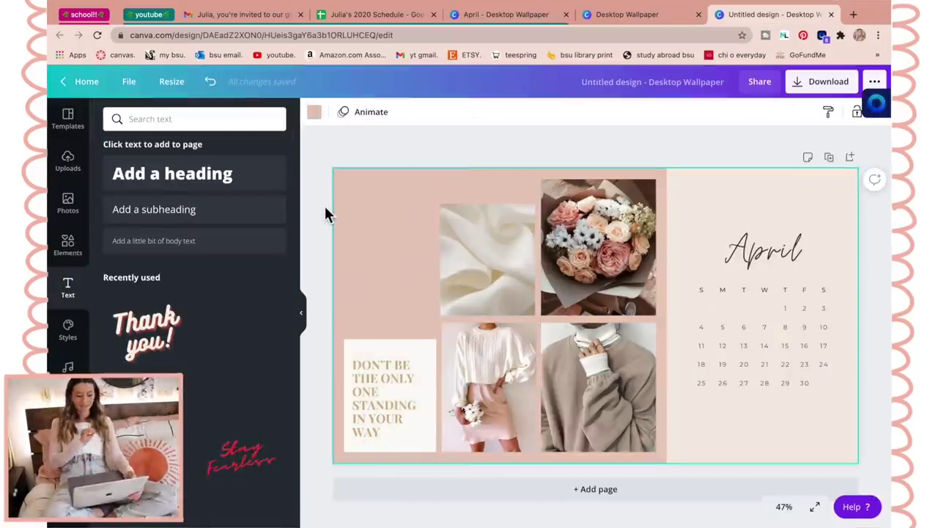
- Add a GOALS subheading in Playfair Display above the quote card and widen it
click(239, 220)
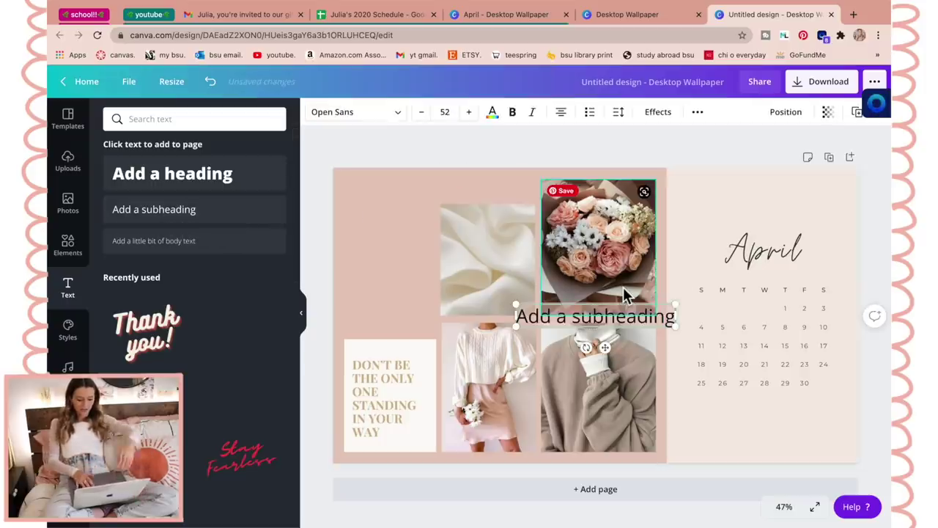
double_click(595, 315)
key(BackSpace)
text(GOALS:)
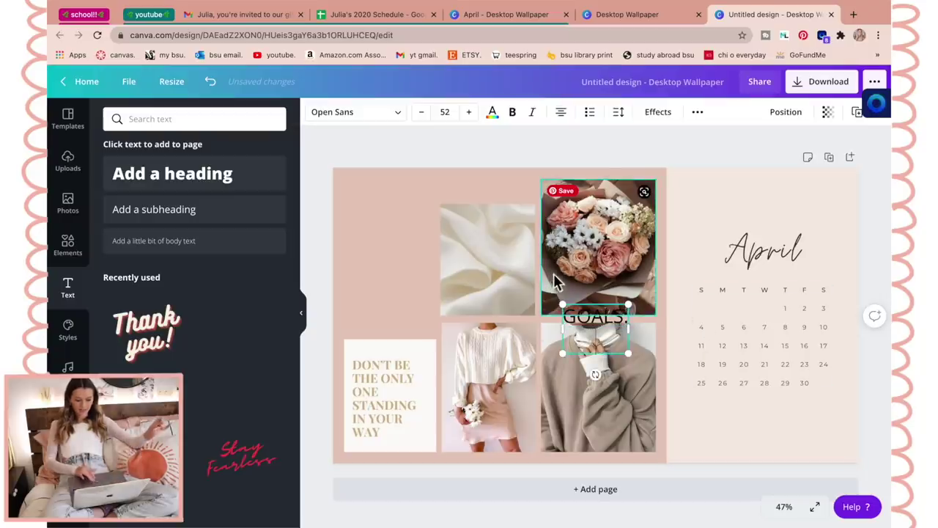
click(396, 113)
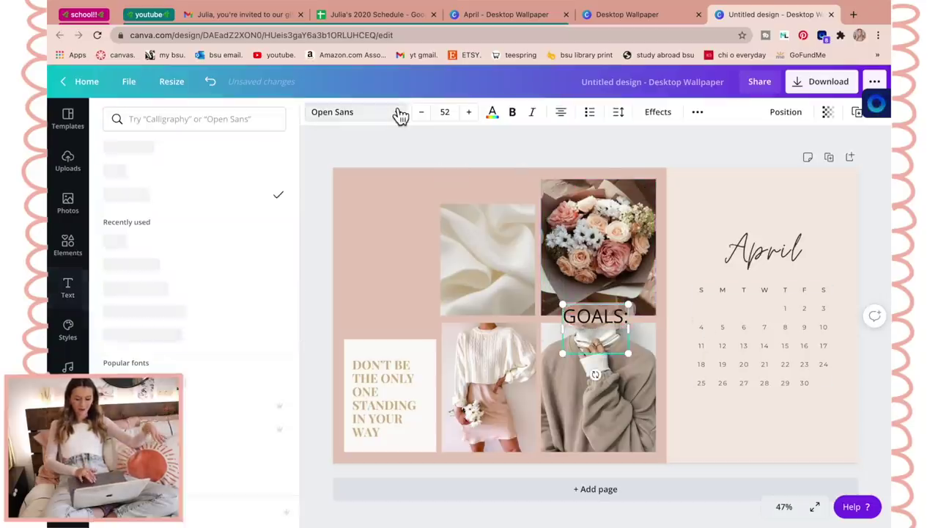
click(136, 287)
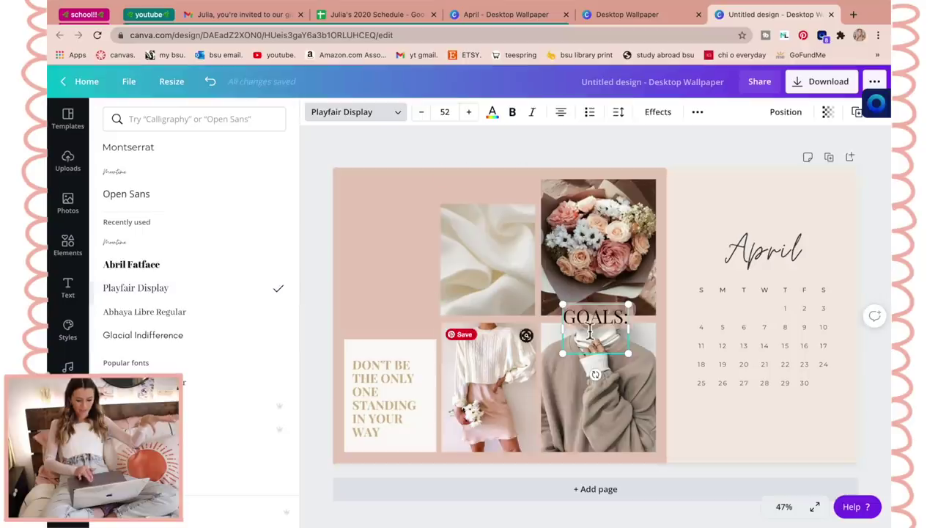
drag(629, 359, 409, 326)
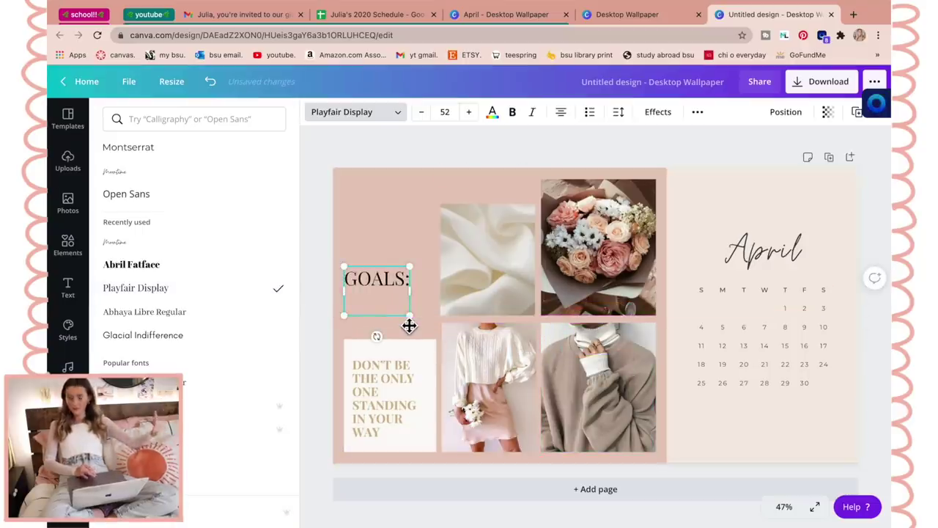
drag(418, 304, 438, 298)
- List three goals: -335k subscribers, -Post 2+ times a week, -Finish my book!
key(Return)
text(-335k subscribers)
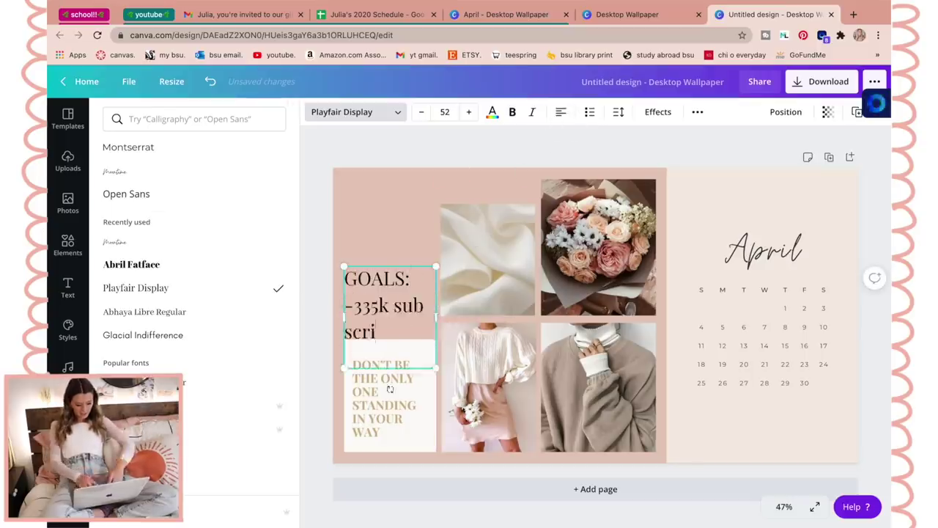
key(Return)
text(-Post 2+ times a week)
key(Return)
text(-Finish my)
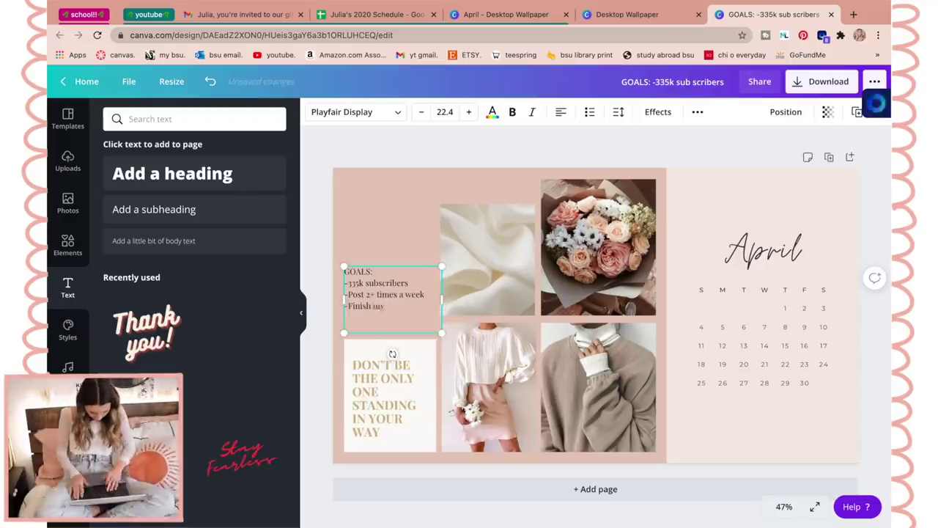
key(BackSpace)
key(BackSpace)
text($$ book!)
click(415, 212)
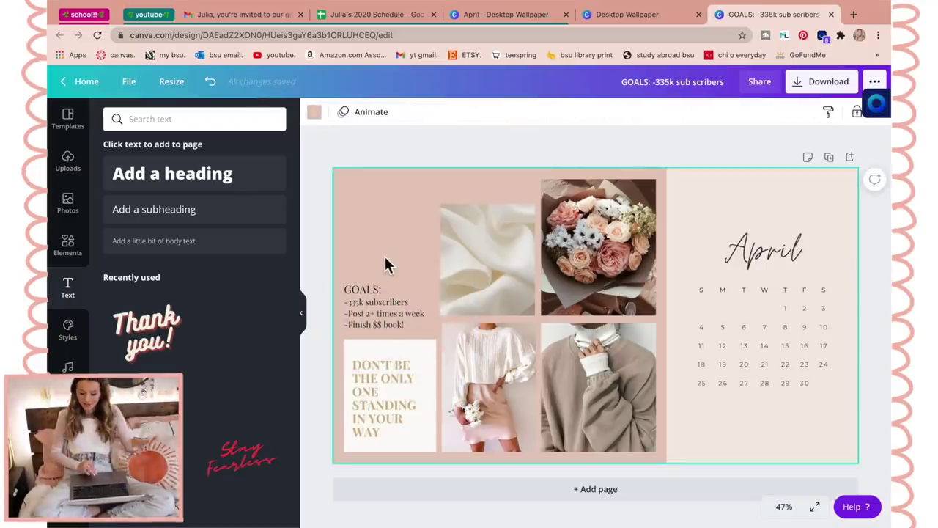
- Download the wallpaper as a PNG and drag the GOALS image onto the desktop
click(300, 315)
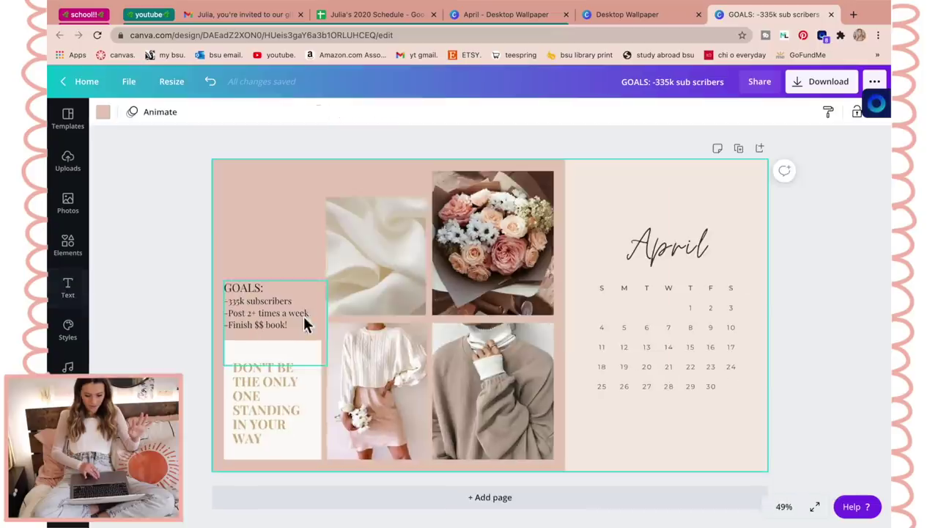
click(820, 95)
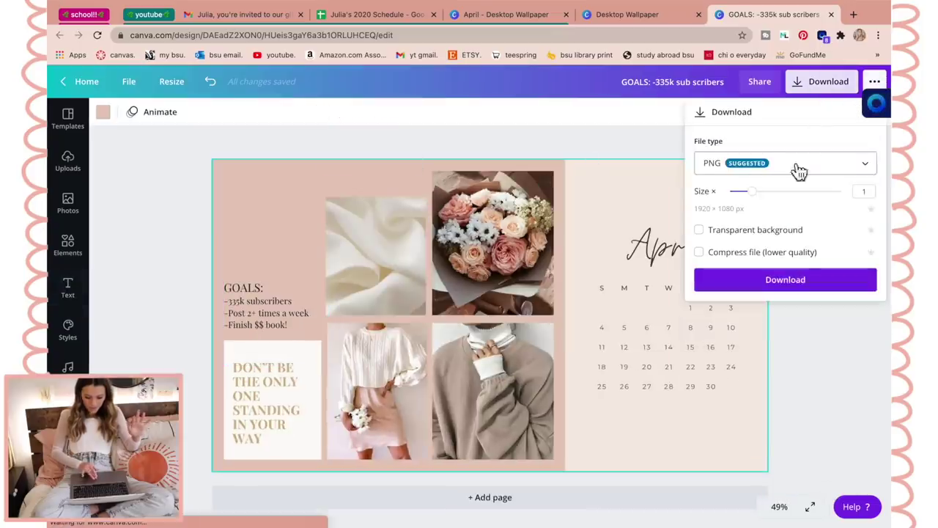
click(798, 282)
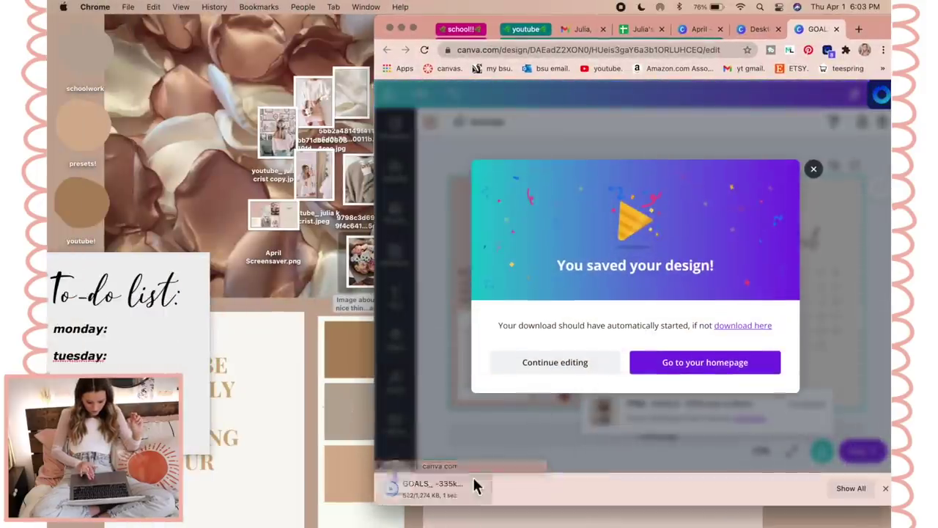
drag(454, 493, 287, 367)
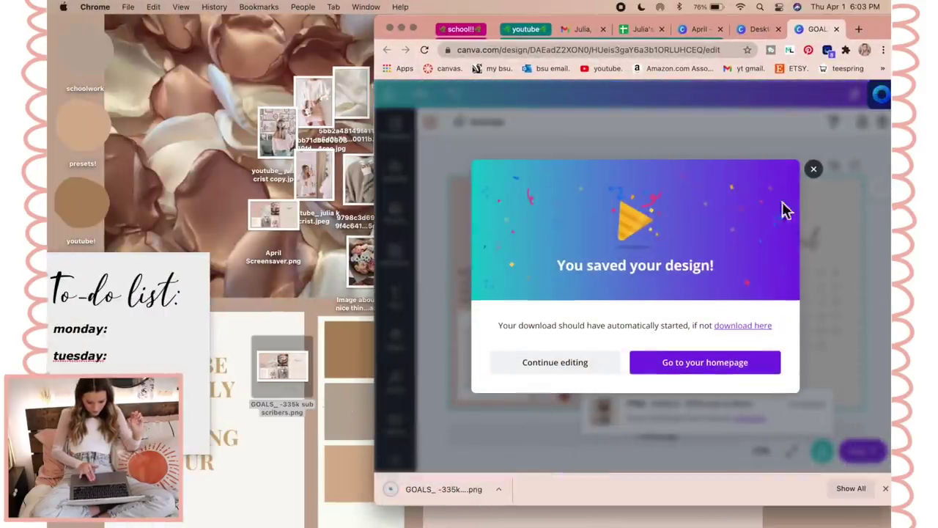
key(super+h)
click(505, 372)
click(618, 290)
- Set GOALS_ -335k sub scribers.png as the desktop picture and restore the Canva window
right_click(505, 376)
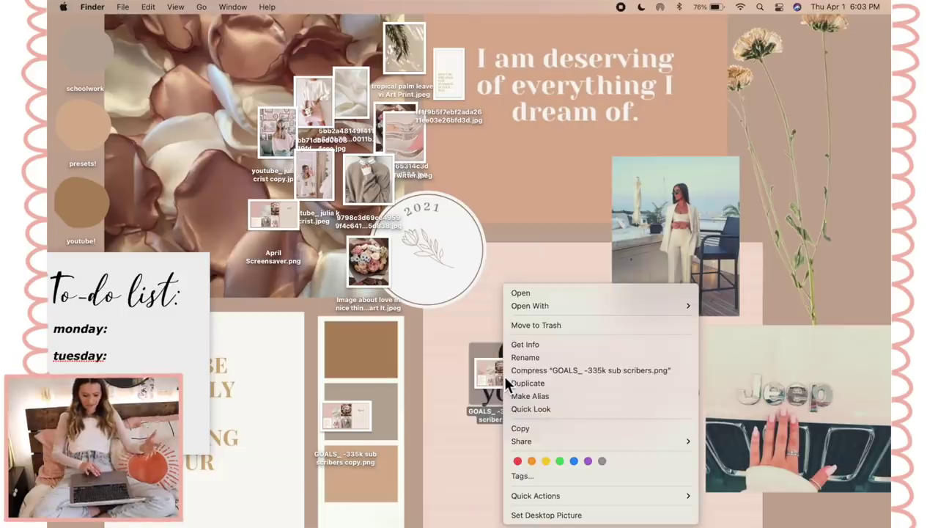
click(546, 515)
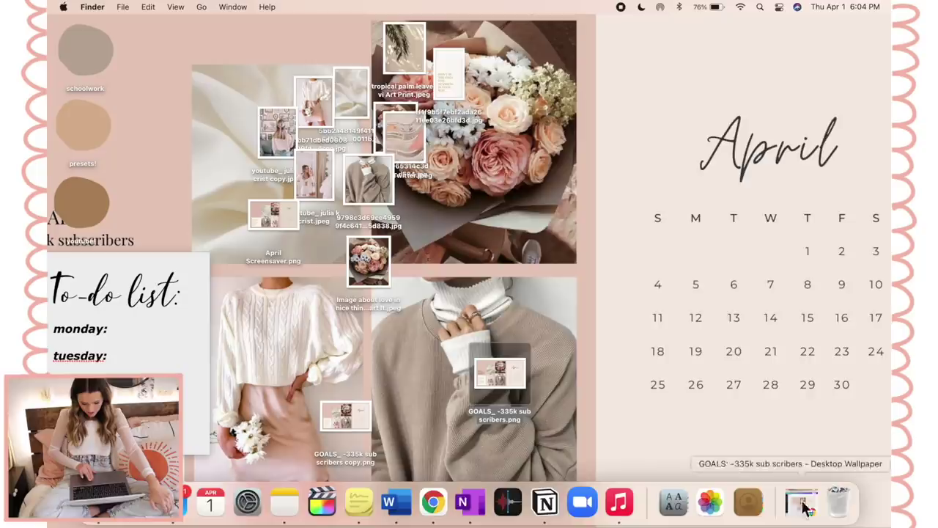
click(801, 502)
drag(827, 288, 404, 413)
- Select all wallpaper elements and shrink and re-centre them so the GOALS list fits
click(365, 391)
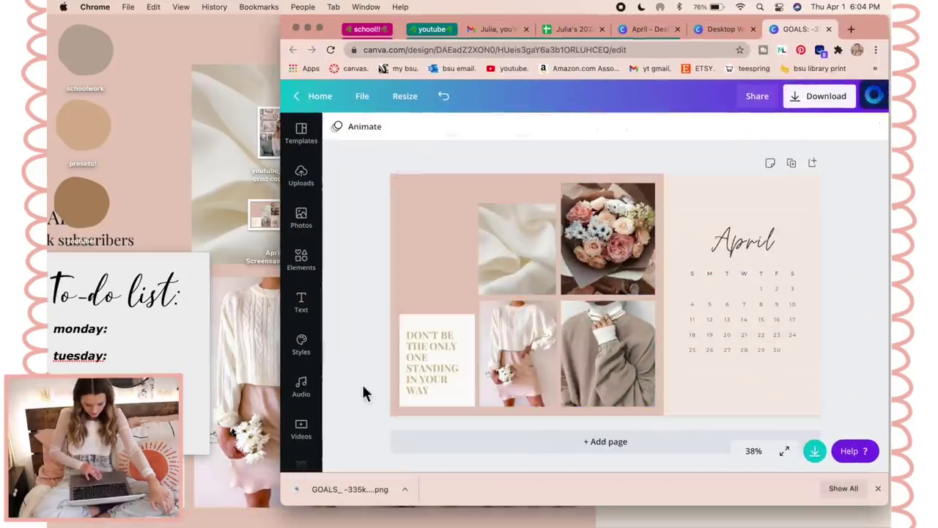
key(super+a)
drag(821, 415, 755, 383)
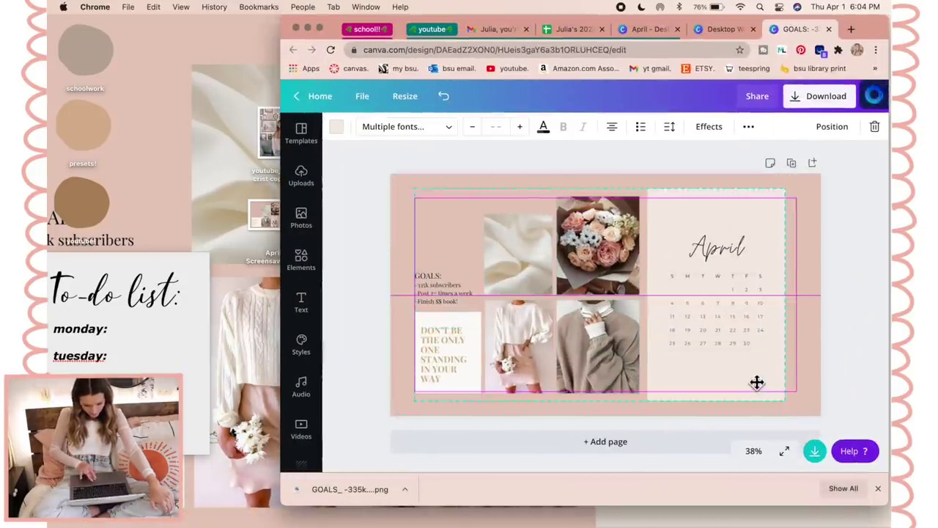
key(Escape)
click(770, 233)
- Download the resized design as a PNG onto the desktop, keeping both files
click(818, 96)
click(783, 294)
drag(322, 22, 432, 22)
drag(450, 489, 281, 353)
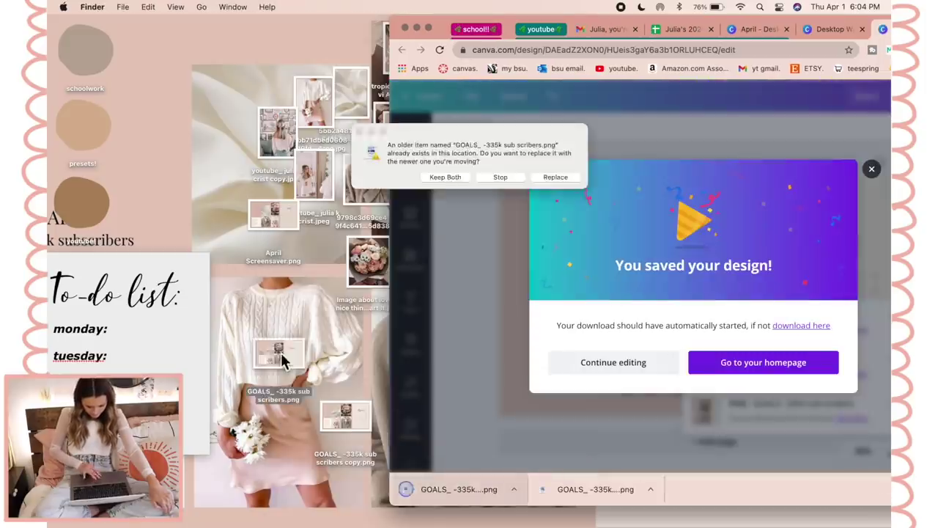
click(446, 176)
- Set the new 'copy 2' image as the desktop picture
click(419, 29)
right_click(847, 52)
right_click(276, 353)
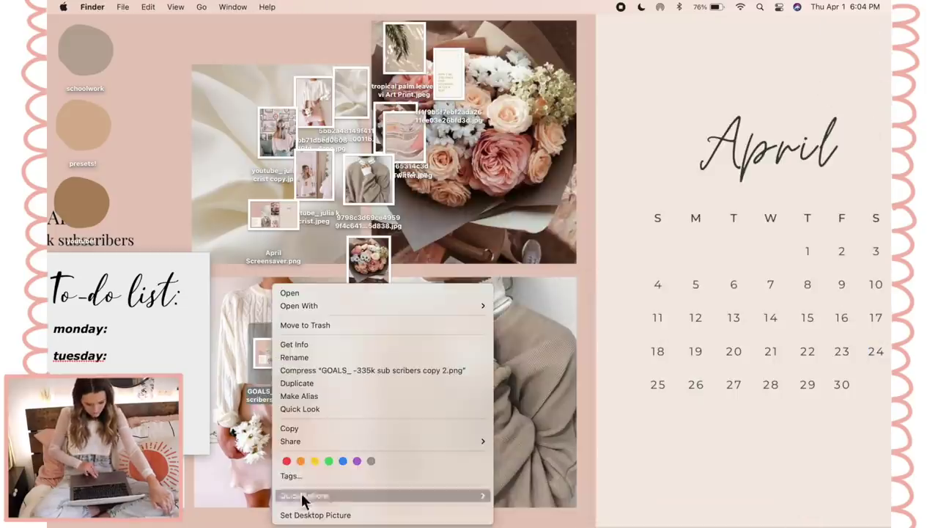
click(298, 515)
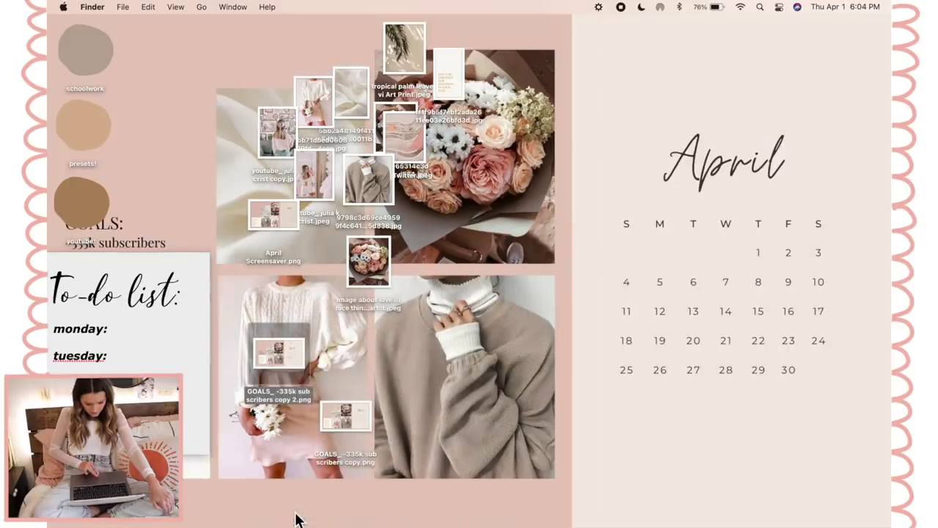
click(487, 326)
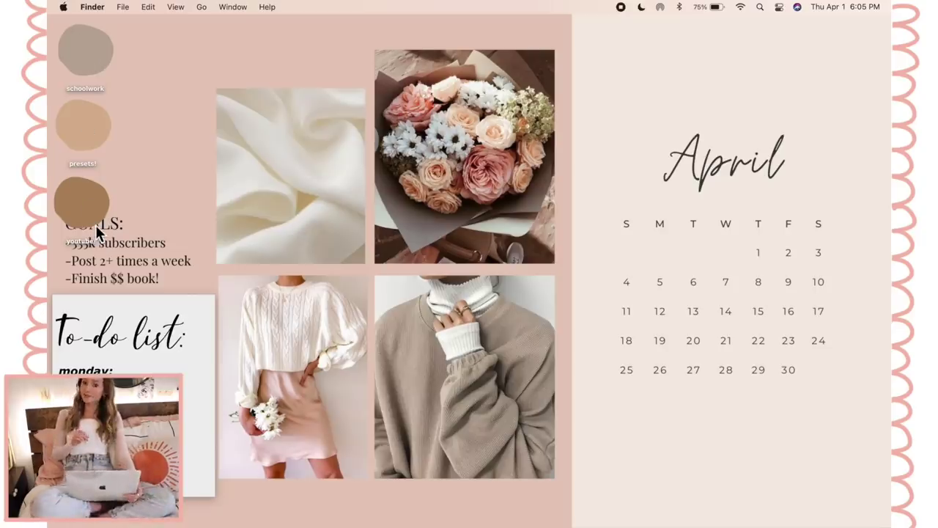
- Open the grid image IMG_0751.PNG from the pngs folder in Preview
double_click(98, 192)
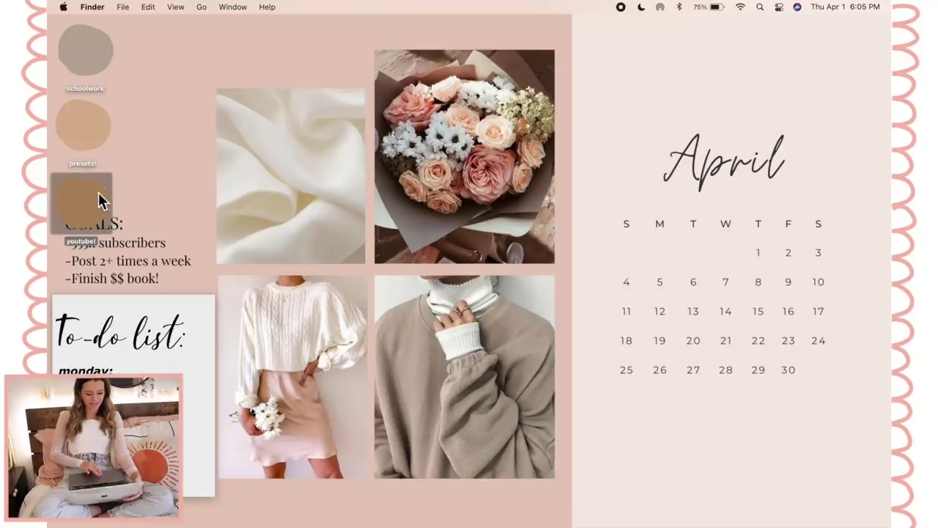
click(480, 469)
double_click(481, 475)
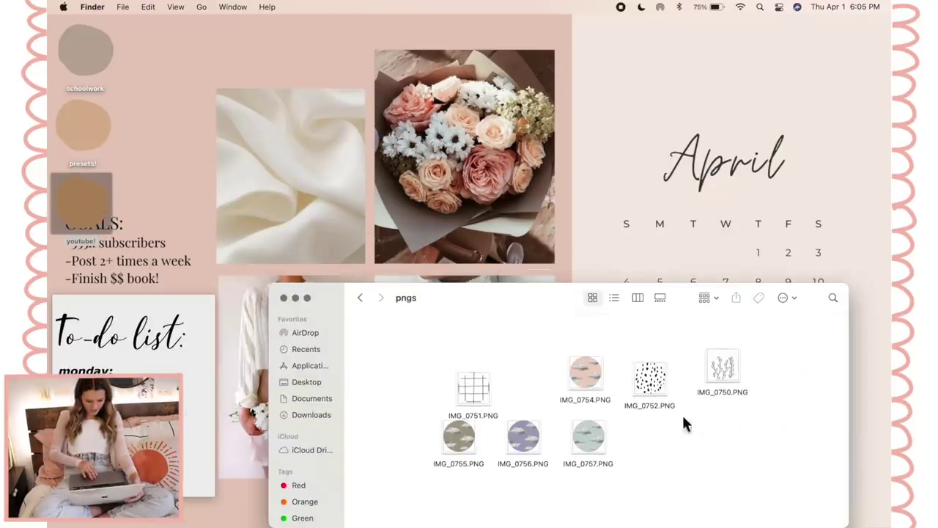
click(478, 392)
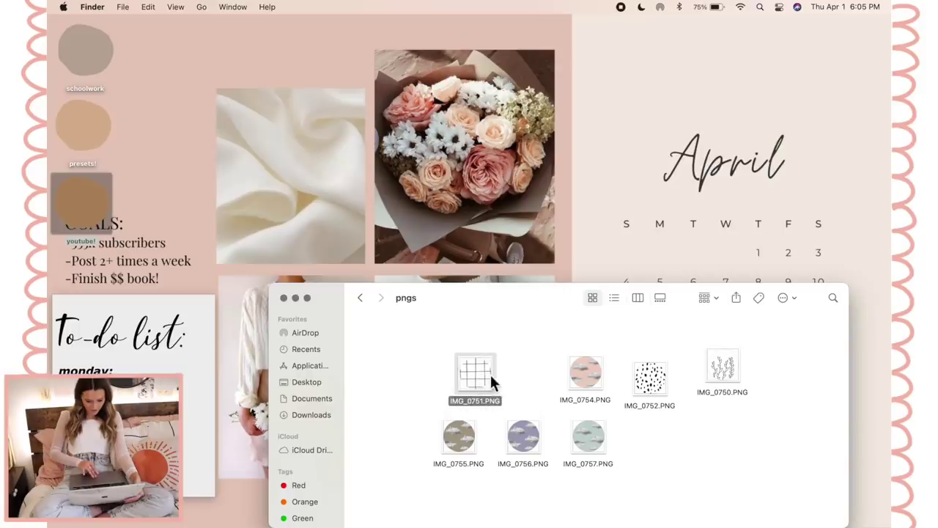
double_click(475, 371)
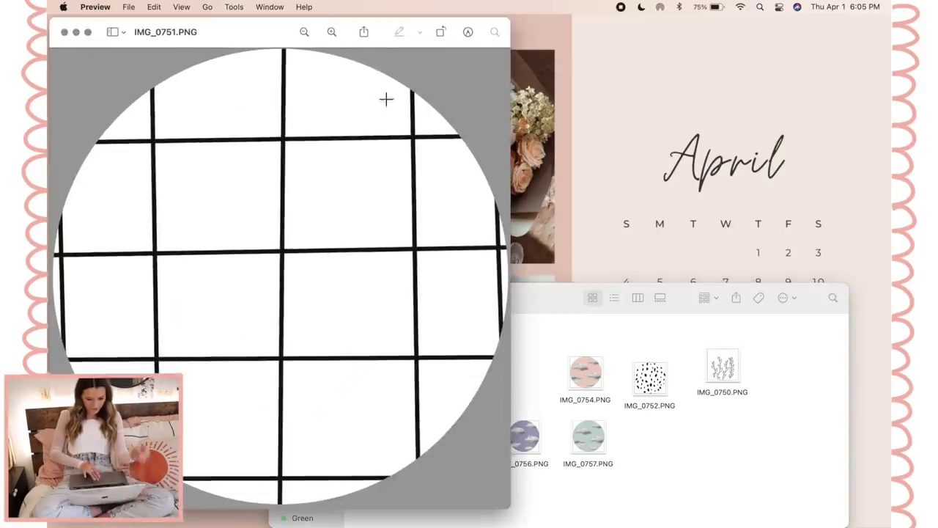
drag(278, 46, 577, 43)
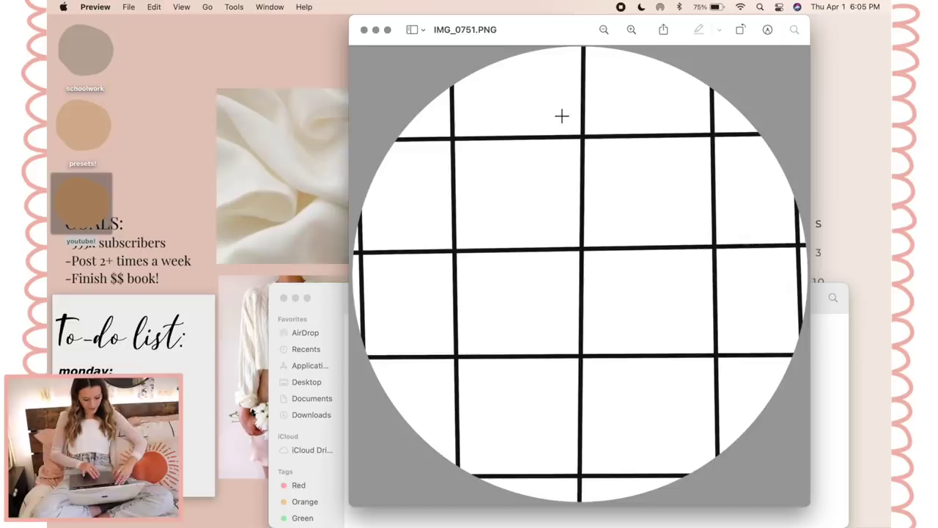
- Paste the grid image as the schoolwork folder's icon via Get Info
click(203, 32)
right_click(81, 47)
click(107, 96)
key(super+v)
click(61, 28)
- Copy the dots image IMG_0752.PNG and paste it as the presets! folder's icon
double_click(650, 379)
key(super+a)
key(super+c)
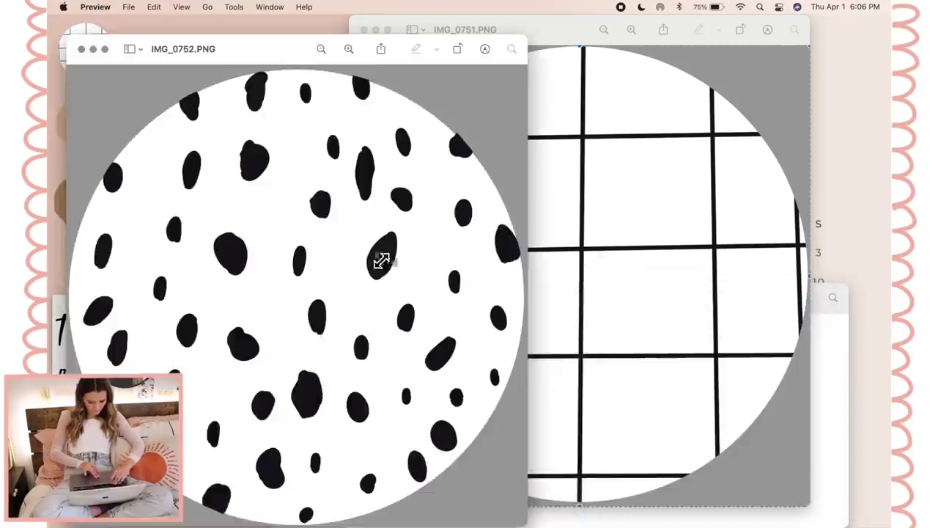
right_click(83, 126)
click(110, 175)
key(super+v)
click(61, 28)
click(494, 192)
- Paste the grid image as the youtube! folder's icon and line up the three folders
key(super+c)
right_click(81, 202)
click(110, 249)
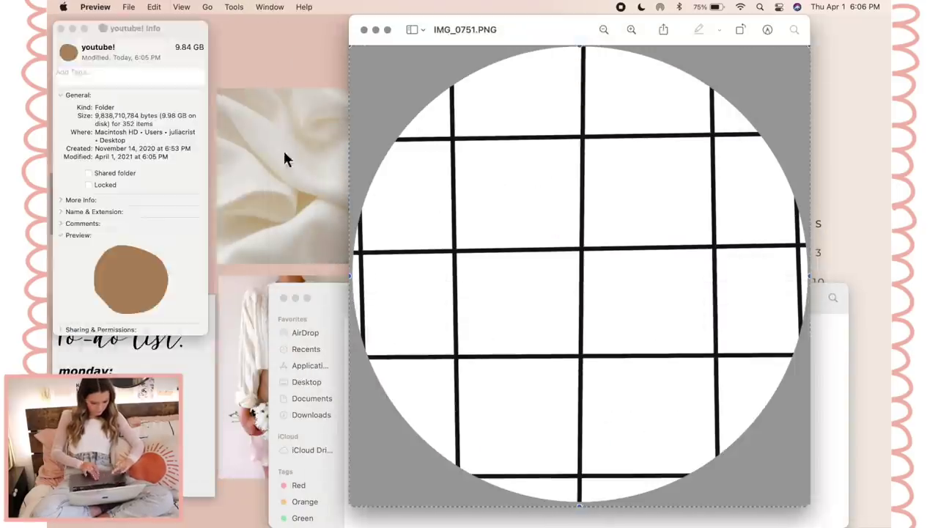
key(super+v)
click(61, 28)
click(283, 297)
drag(84, 70, 221, 51)
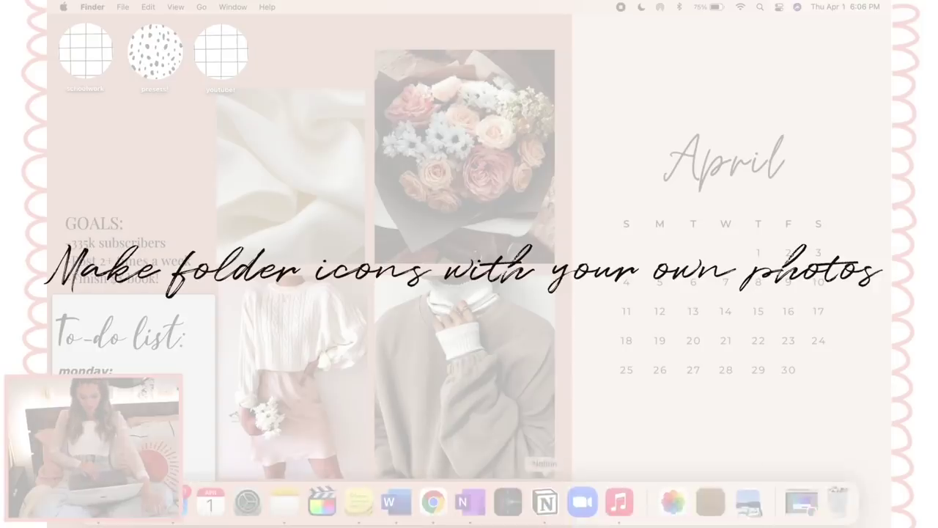
- Close the finished GOALS design in Canva and start a new Logo-sized design
click(799, 505)
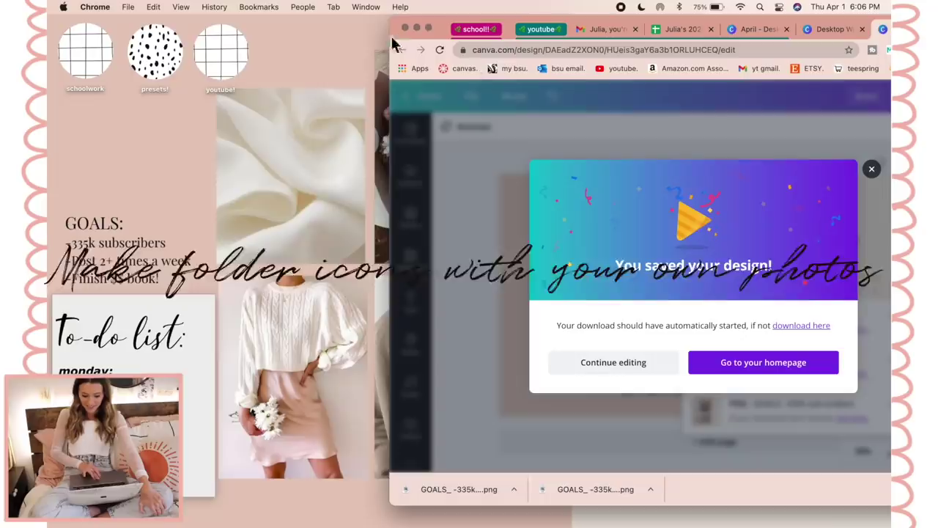
click(429, 27)
click(707, 29)
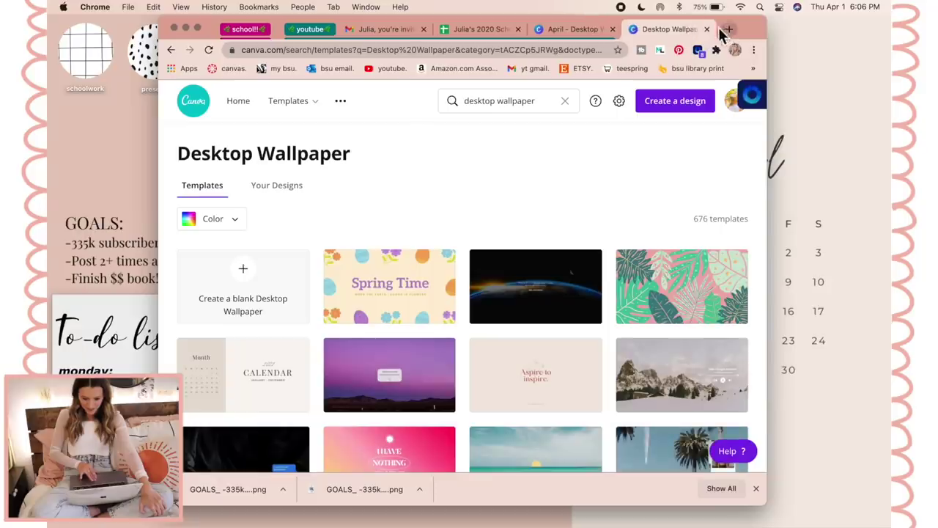
double_click(719, 27)
click(782, 100)
click(697, 236)
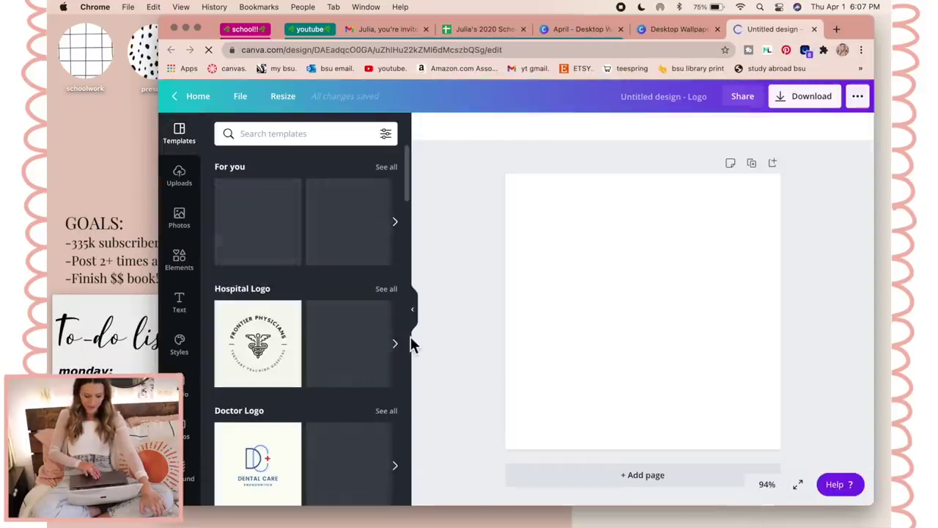
- Add a landscape photo frame from the Elements Frames collection to the page
click(182, 266)
click(259, 136)
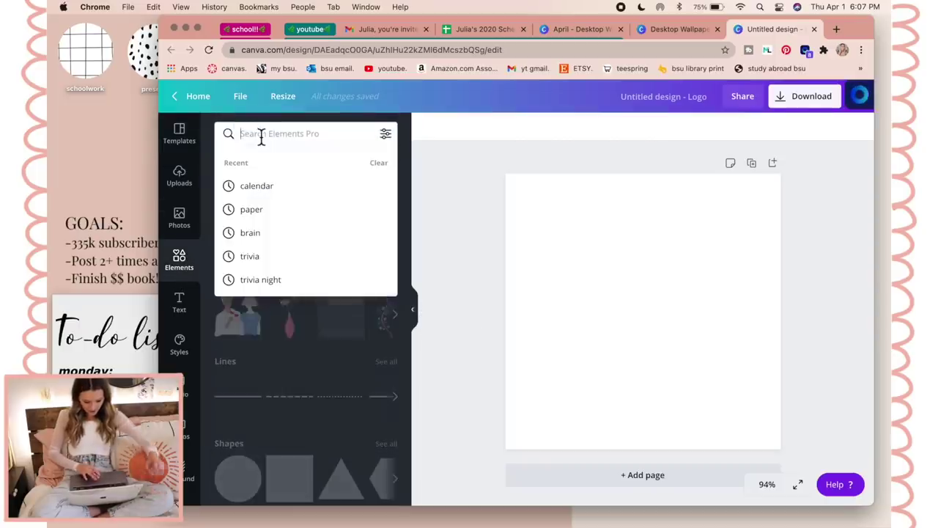
click(272, 377)
scroll(274, 377, down, 5)
scroll(277, 376, down, 1)
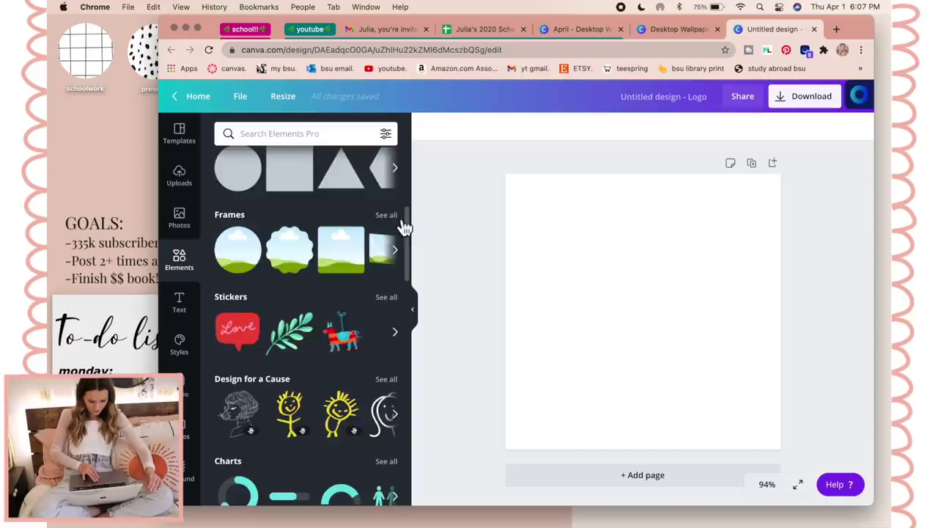
click(387, 214)
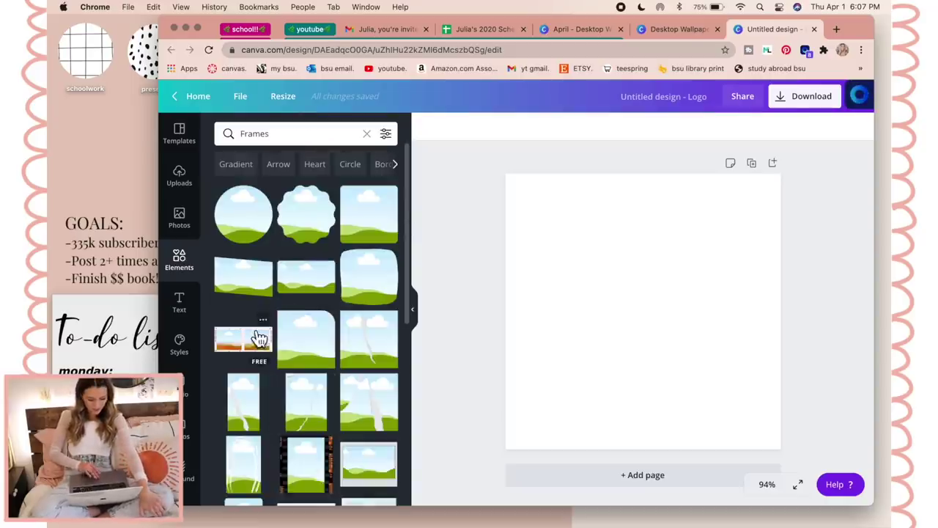
scroll(257, 335, down, 5)
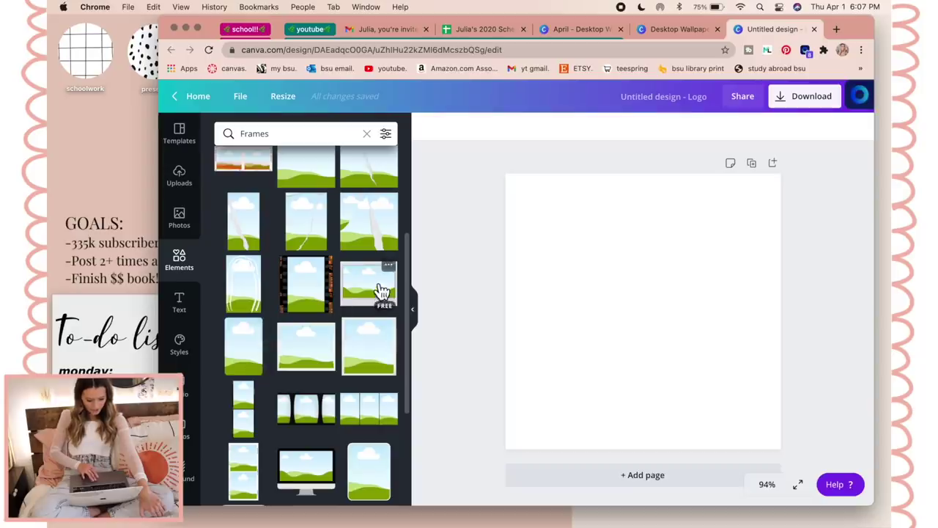
scroll(335, 383, down, 6)
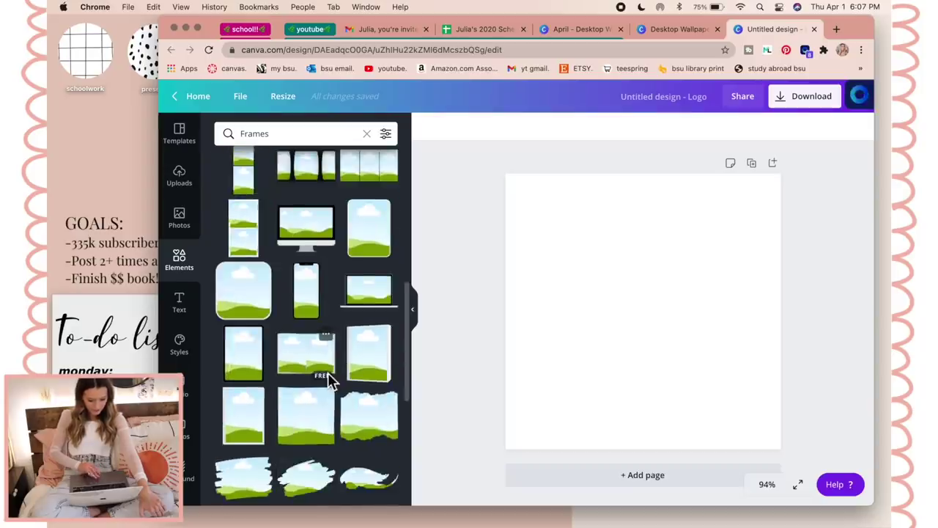
scroll(329, 380, down, 3)
scroll(335, 383, up, 8)
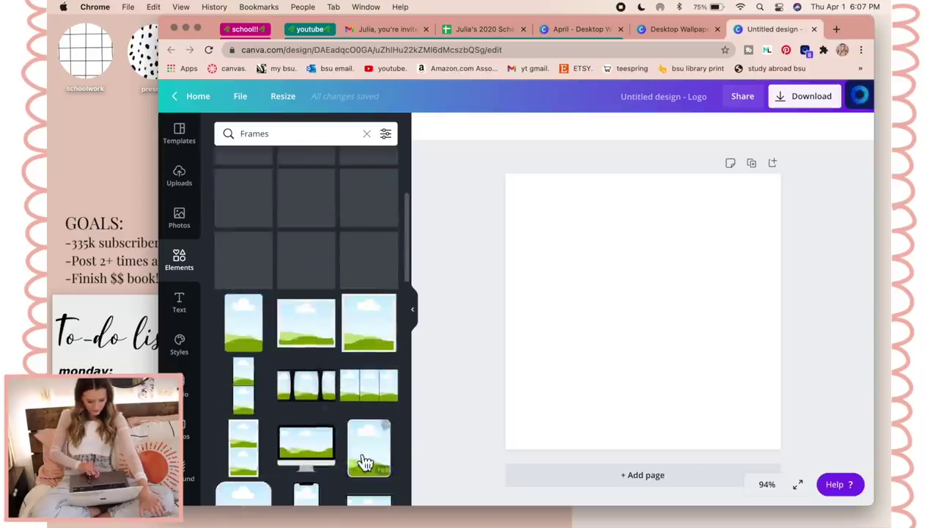
scroll(366, 461, up, 2)
click(369, 327)
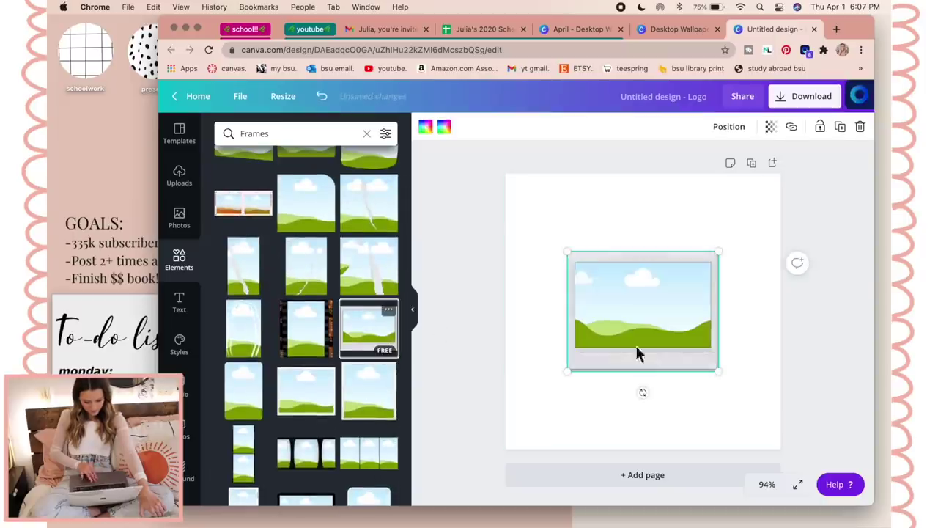
- Stretch the frame to the page width and fill it with an uploaded photo
drag(549, 260, 493, 228)
drag(724, 375, 794, 412)
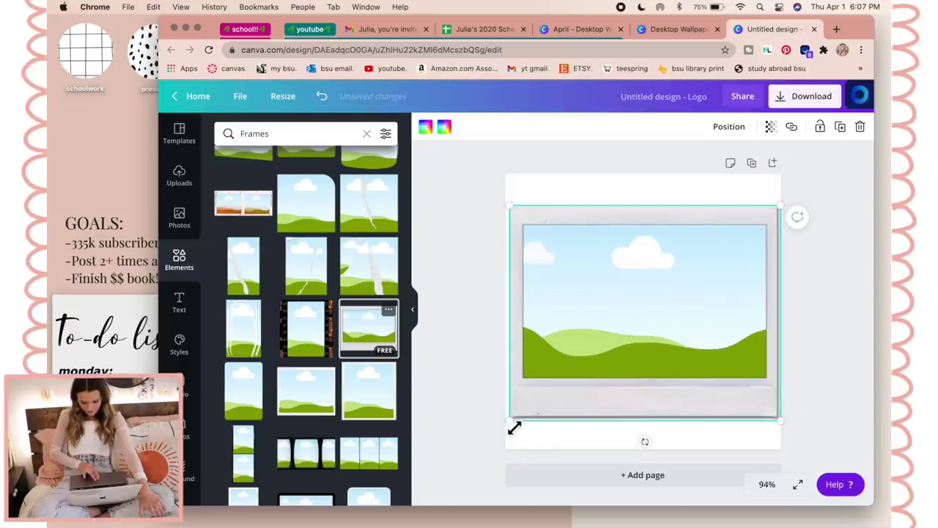
drag(511, 428, 505, 427)
click(809, 326)
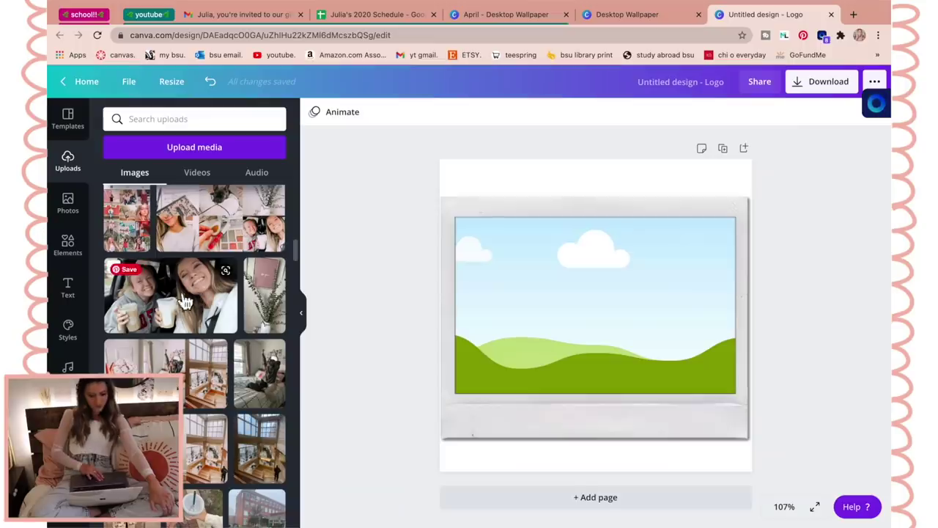
drag(186, 302, 608, 308)
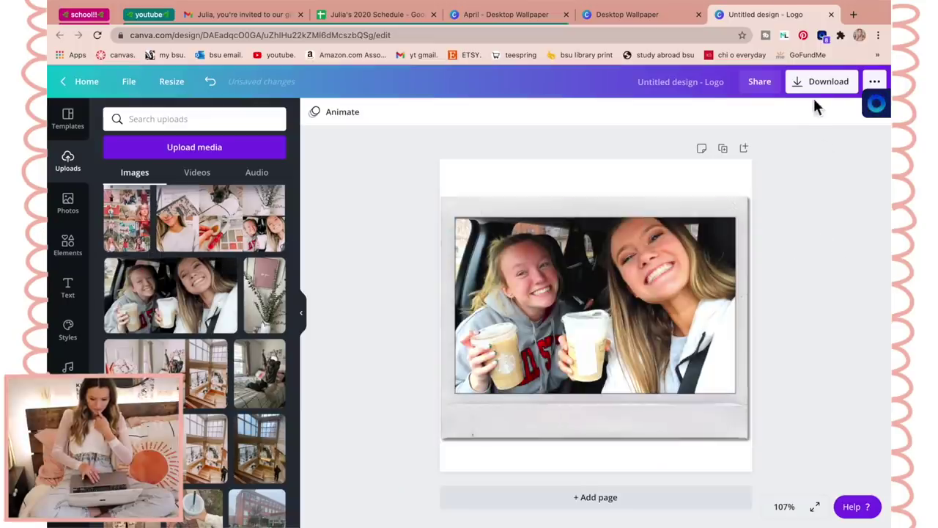
- Download the framed photo as a PNG, minimise Chrome, and place the file on the desktop
click(819, 87)
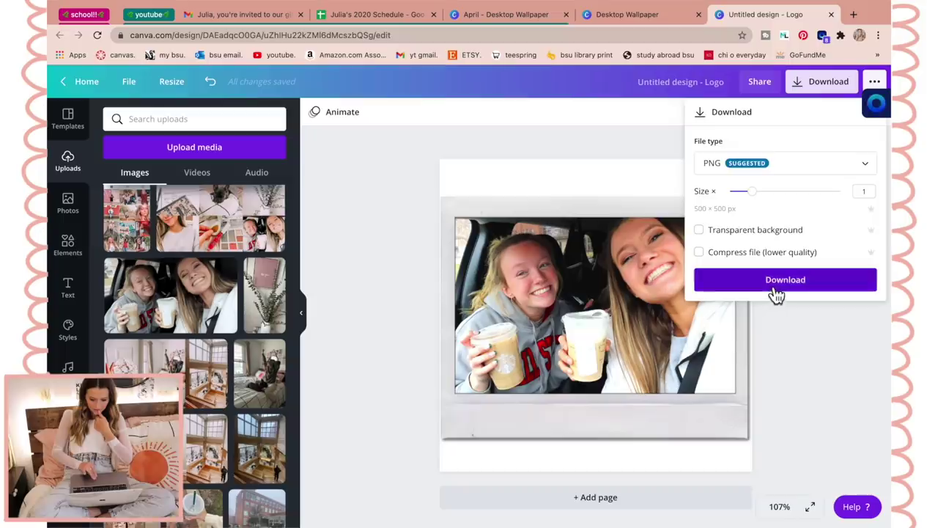
click(771, 287)
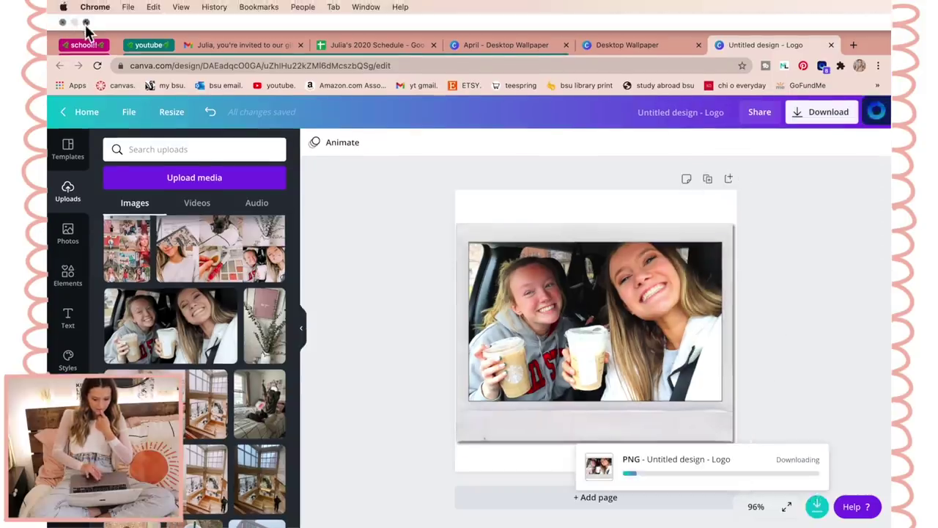
click(85, 27)
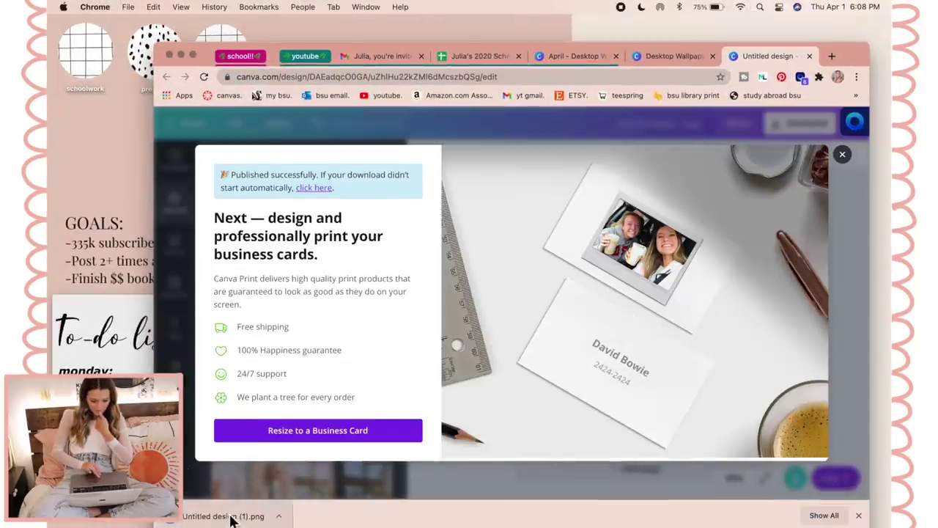
click(113, 172)
click(181, 55)
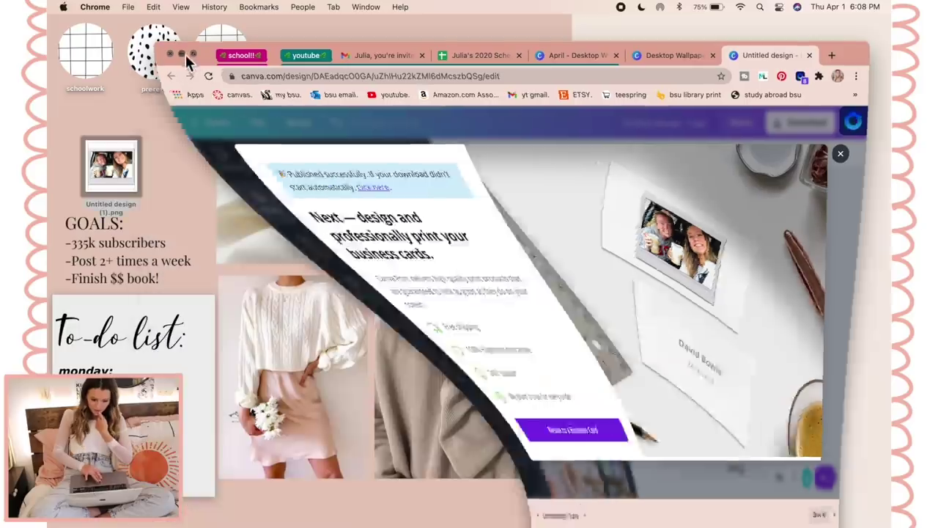
drag(137, 167, 388, 163)
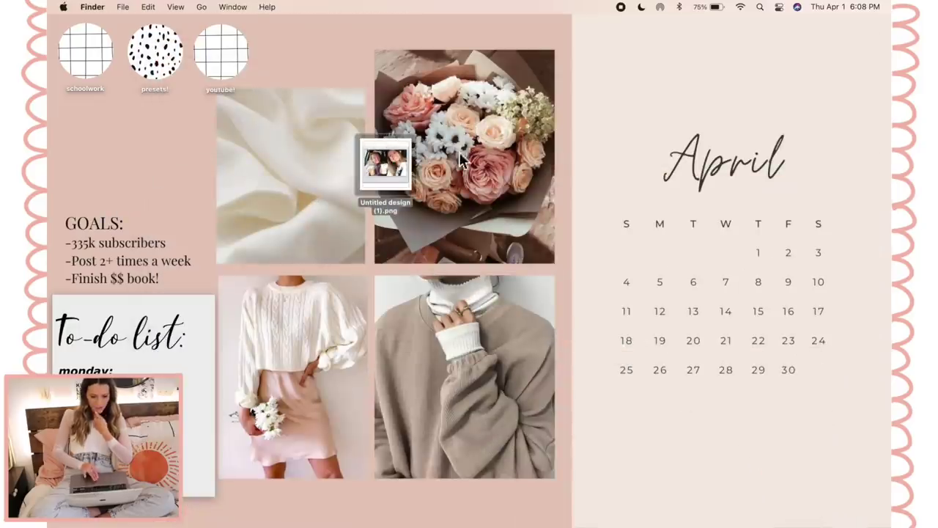
- Open Untitled design (1).png in Preview and delete its white background with Instant Alpha
double_click(383, 167)
drag(322, 33, 649, 33)
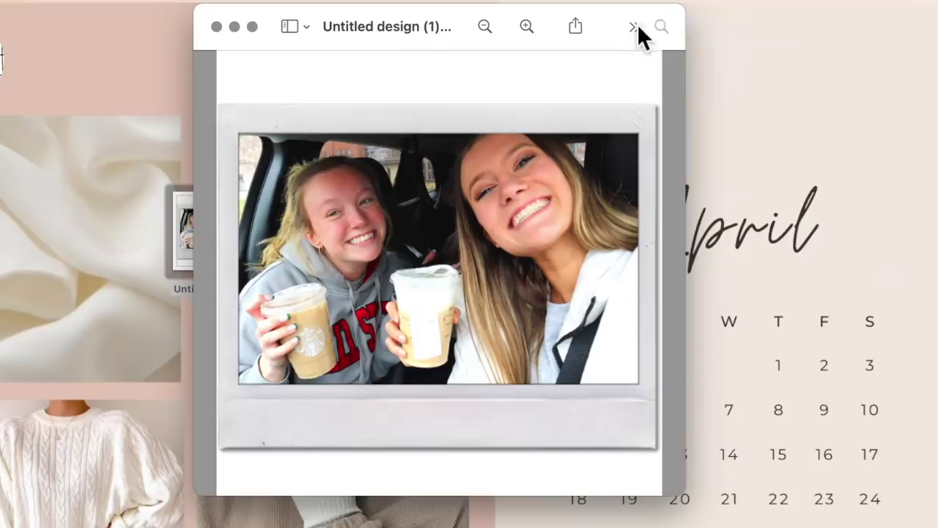
click(662, 29)
click(673, 72)
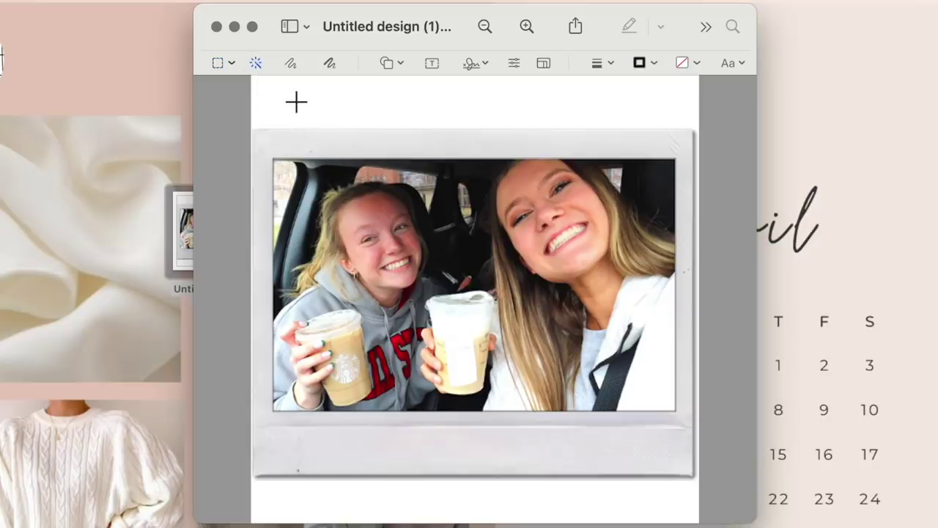
mouse_move(292, 102)
mouse_down()
mouse_move(304, 100)
mouse_move(289, 86)
mouse_up()
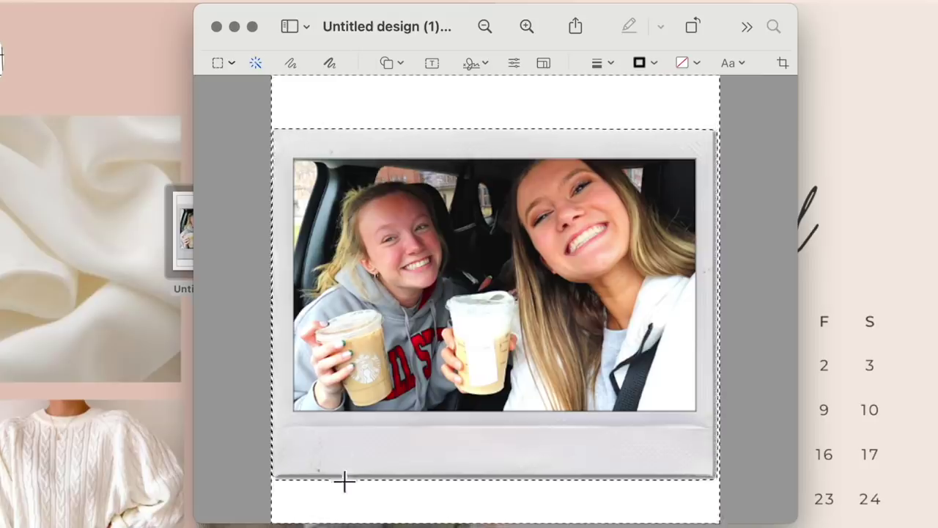
key(Delete)
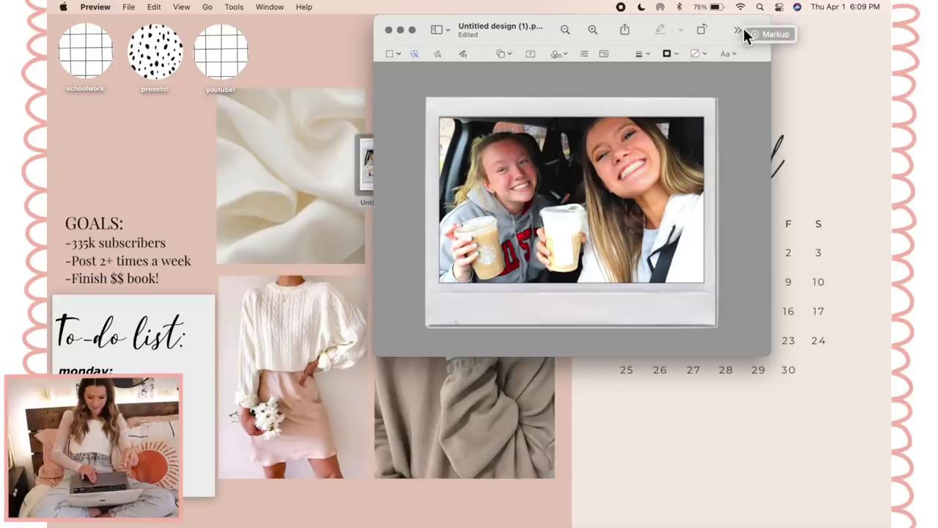
- Hide the Markup toolbar and copy the entire edited image
click(660, 30)
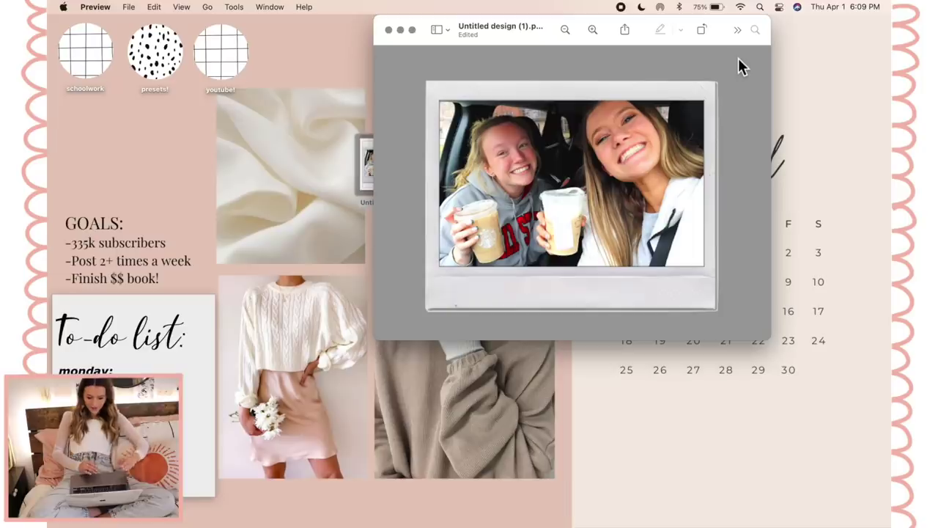
key(super+a)
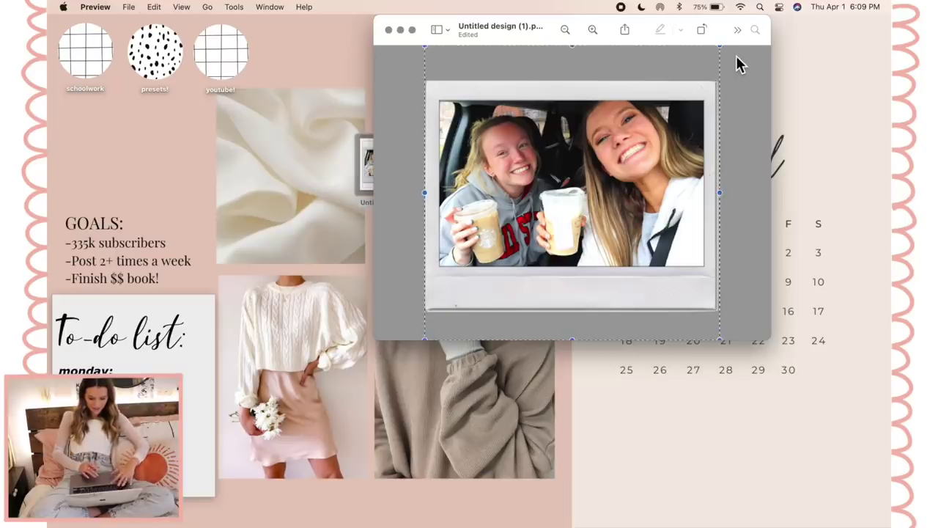
key(super+c)
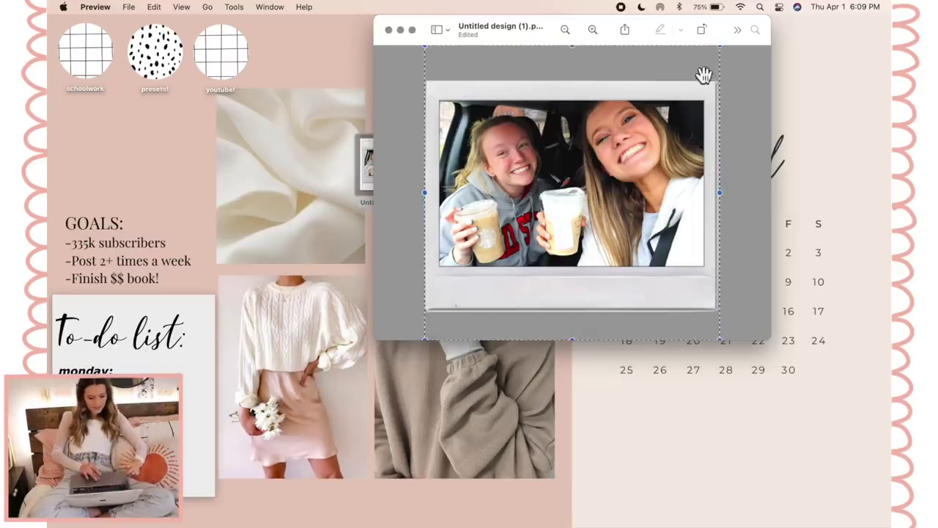
- Paste the polaroid image as the youtube! folder's icon via Get Info
right_click(216, 61)
click(236, 107)
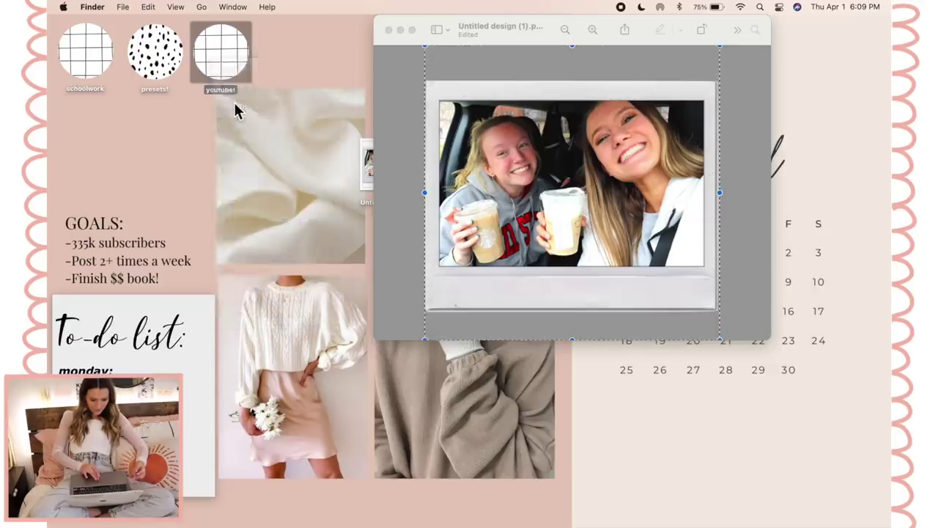
click(67, 51)
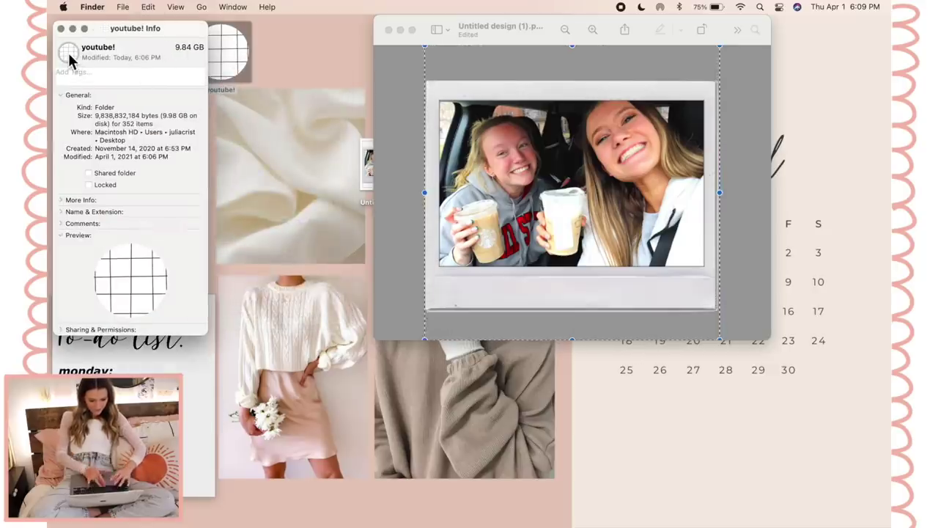
key(super+v)
click(61, 28)
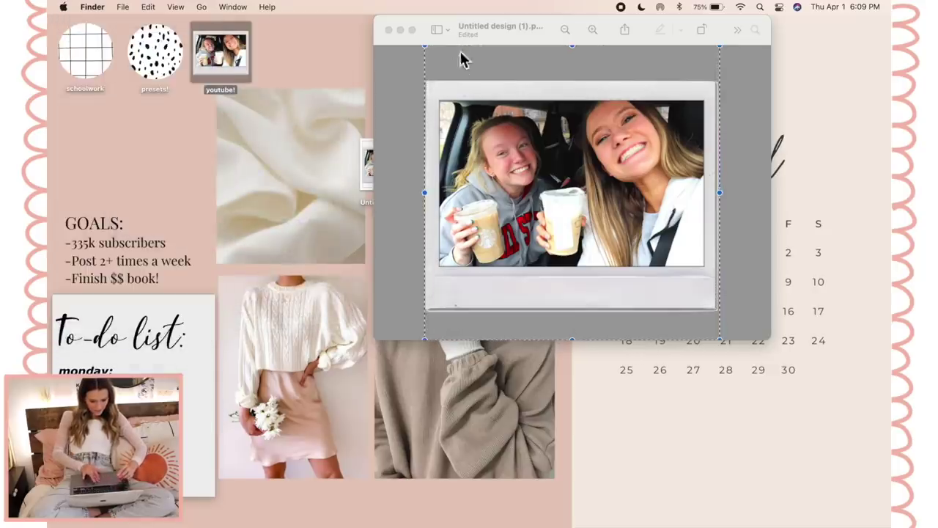
- Close Preview, move the leftover PNG to the Trash, and reposition the youtube! folder
click(389, 30)
drag(387, 136, 370, 156)
click(368, 145)
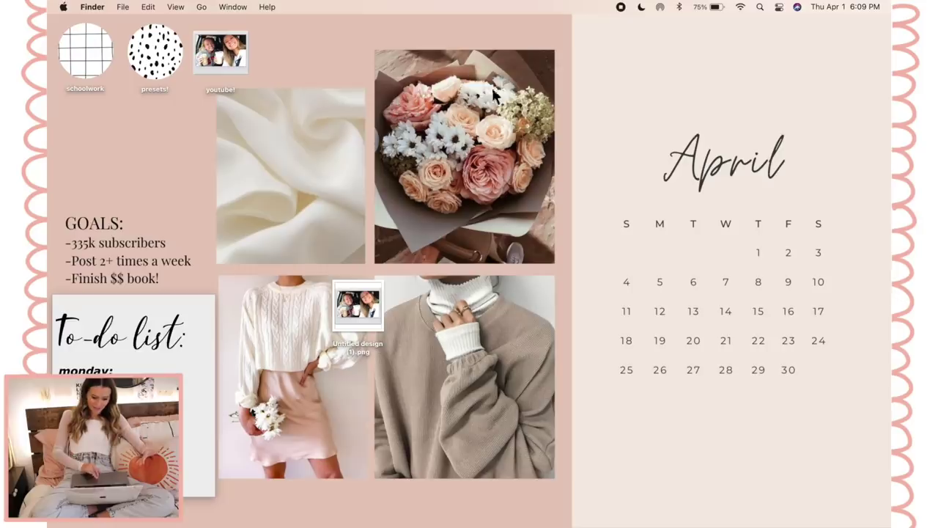
right_click(366, 288)
click(388, 324)
drag(266, 145, 232, 53)
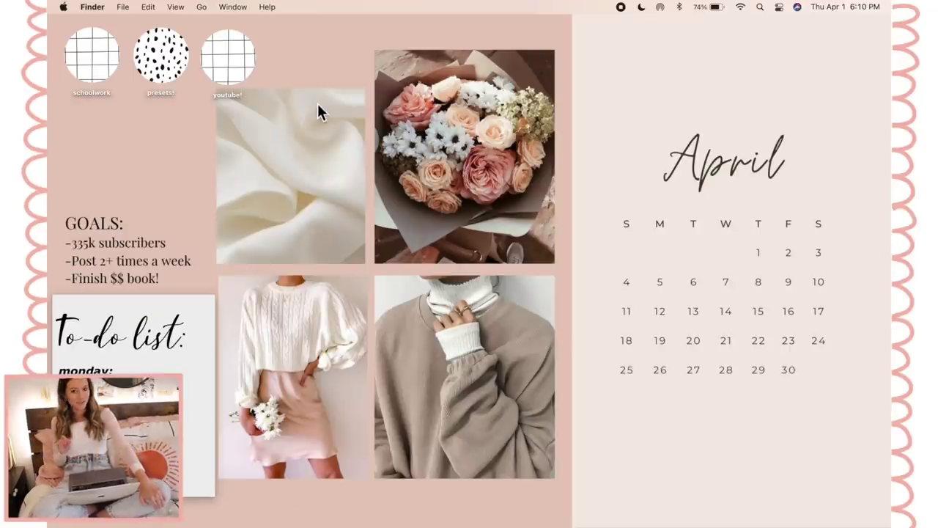
mouse_move(265, 523)
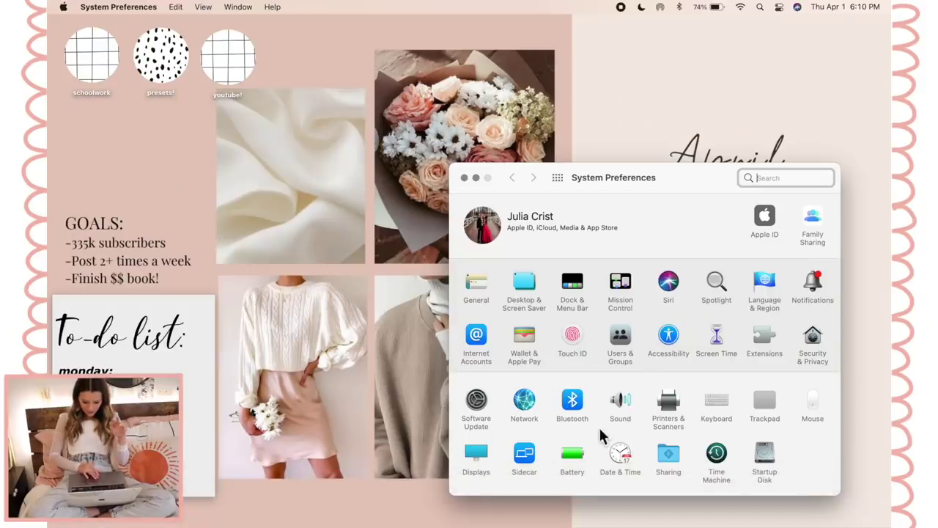
- In Security & Privacy General, unlock and enable showing a lock-screen message
click(814, 341)
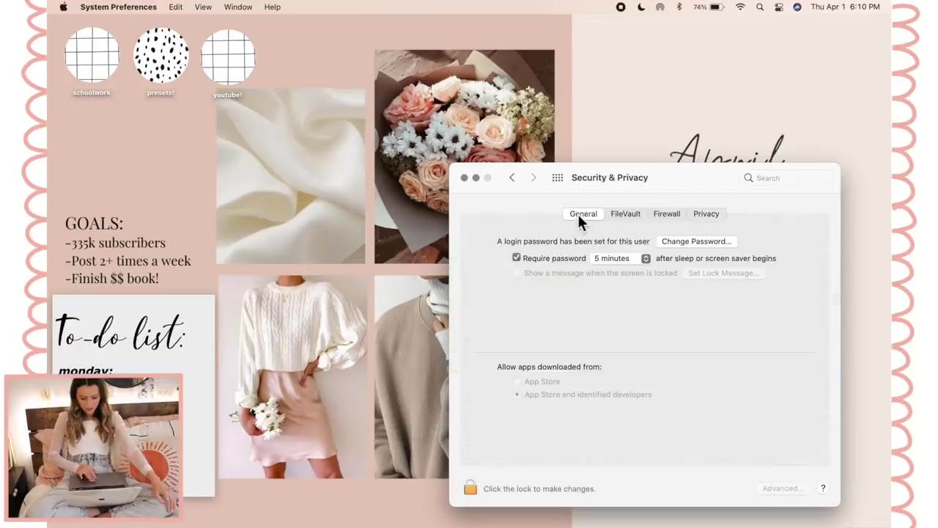
click(469, 489)
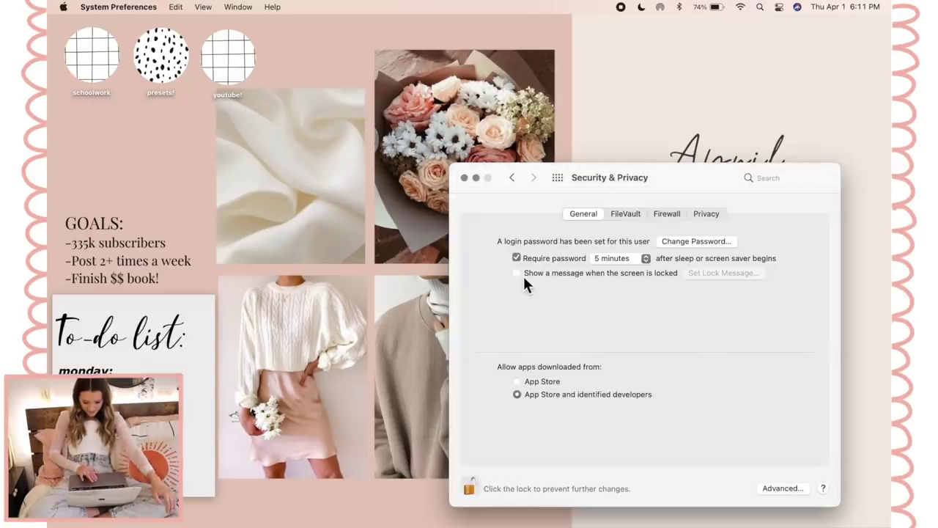
click(517, 273)
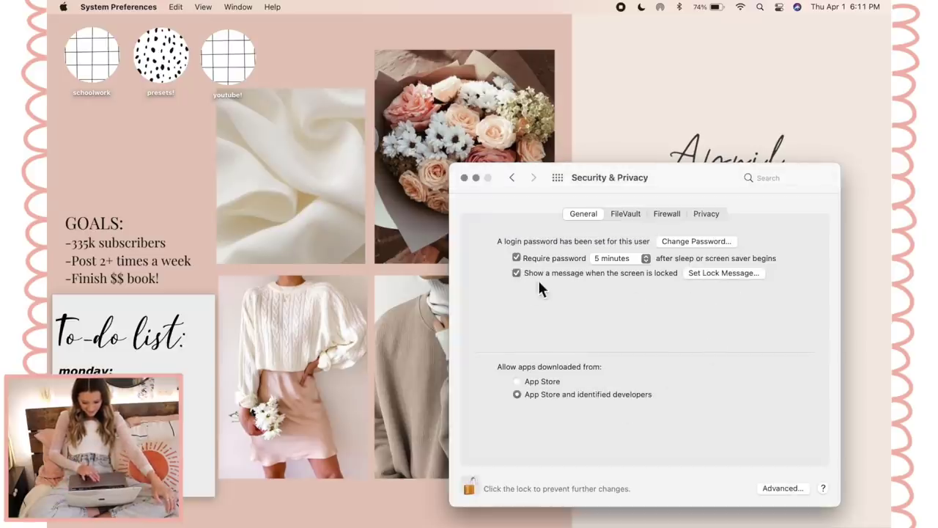
click(708, 274)
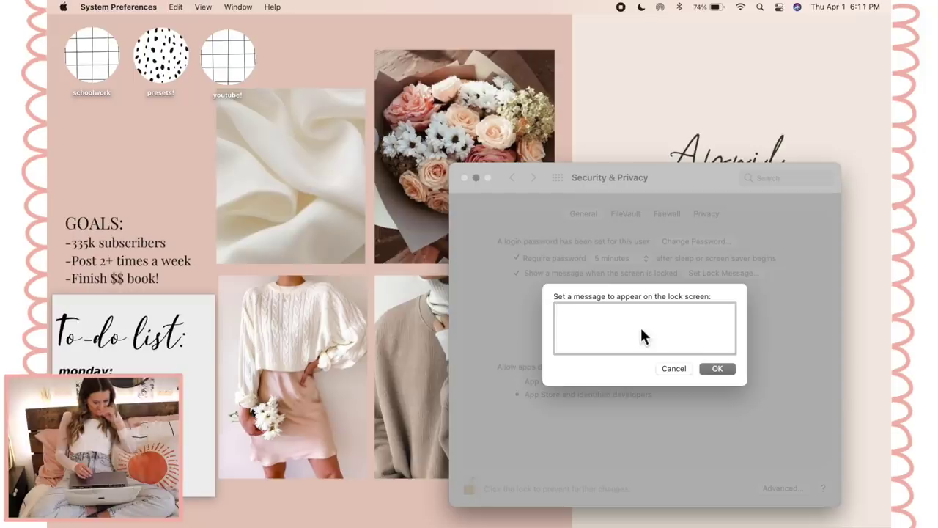
- Set the message to "DON'T BE THE ONLY ONE STANDING IN YOUR WAY <3", relock, and quit
drag(117, 297, 312, 189)
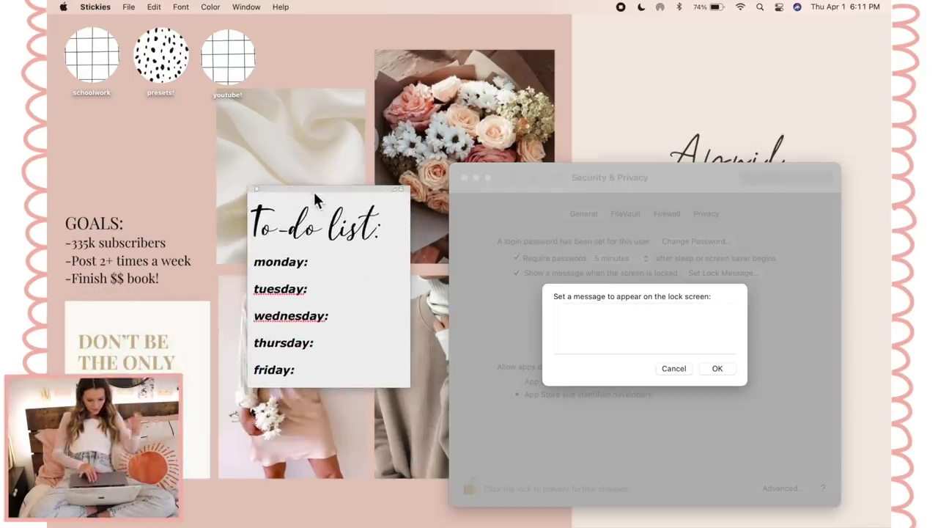
click(590, 301)
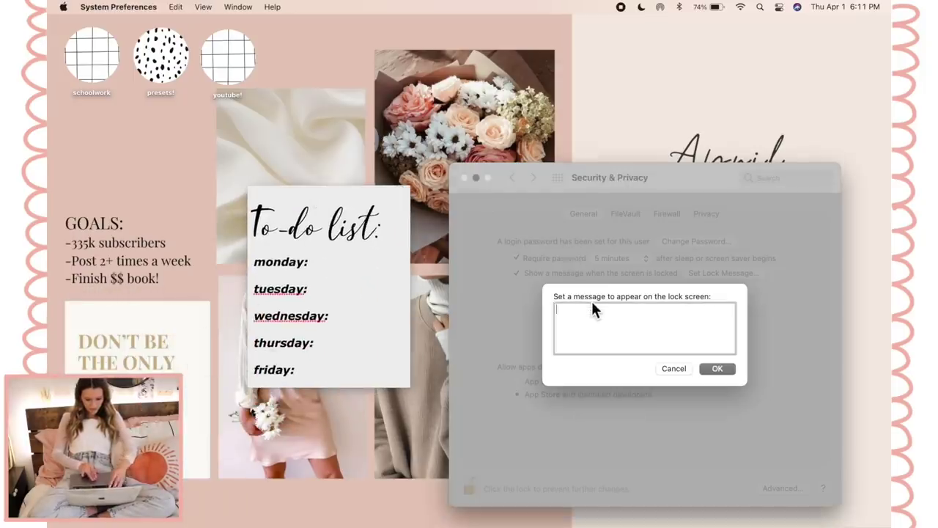
text(DON)
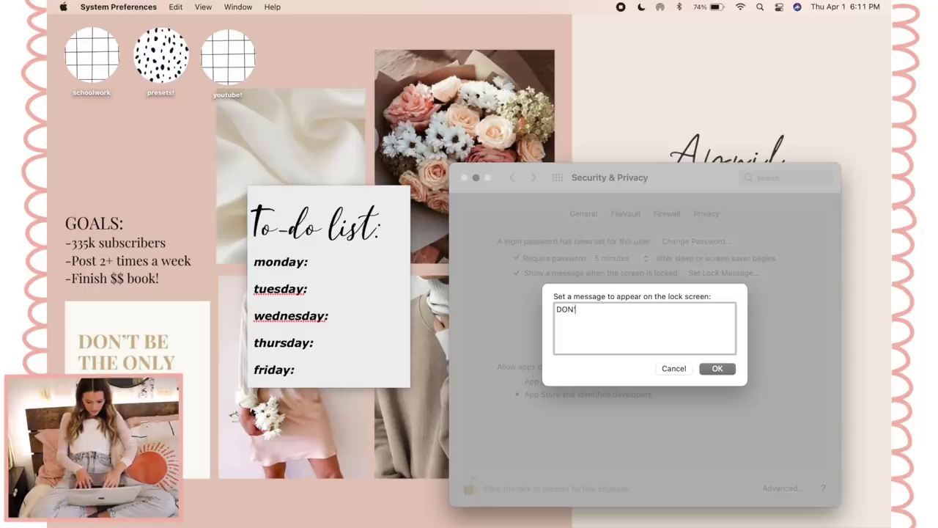
text('T BE THE ONLY ONE STANDING IN YOUR WAY <3)
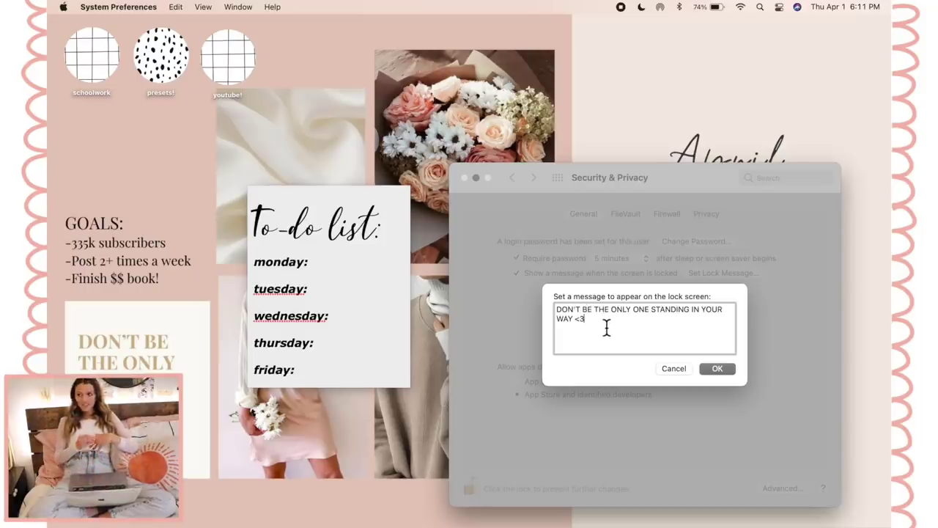
click(716, 368)
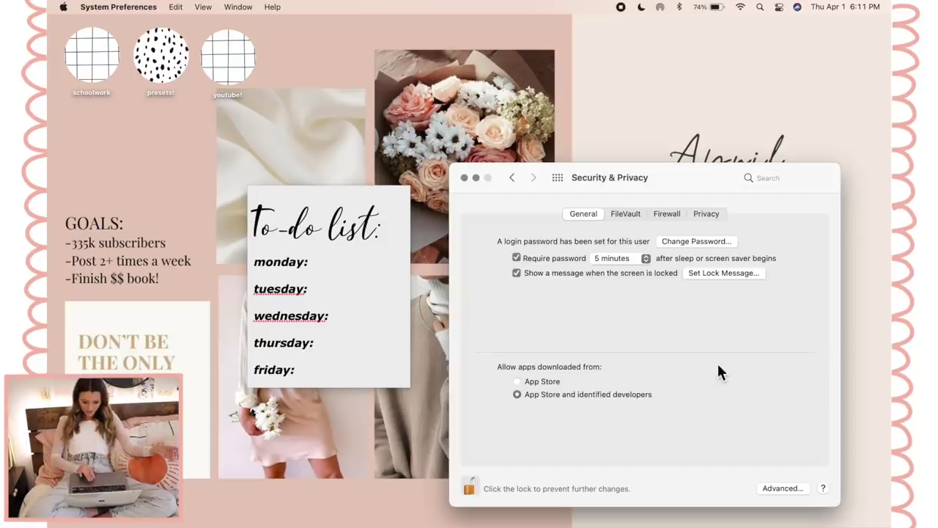
click(469, 490)
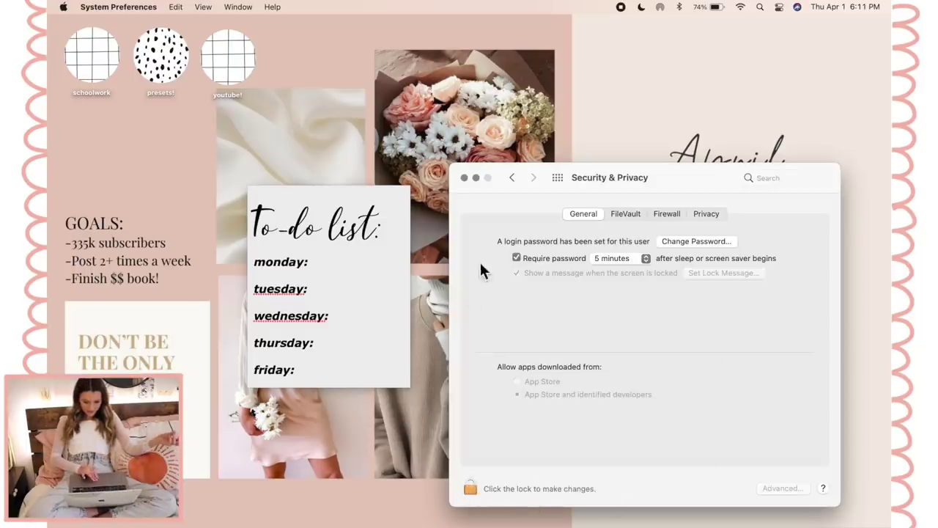
key(super+q)
mouse_move(140, 523)
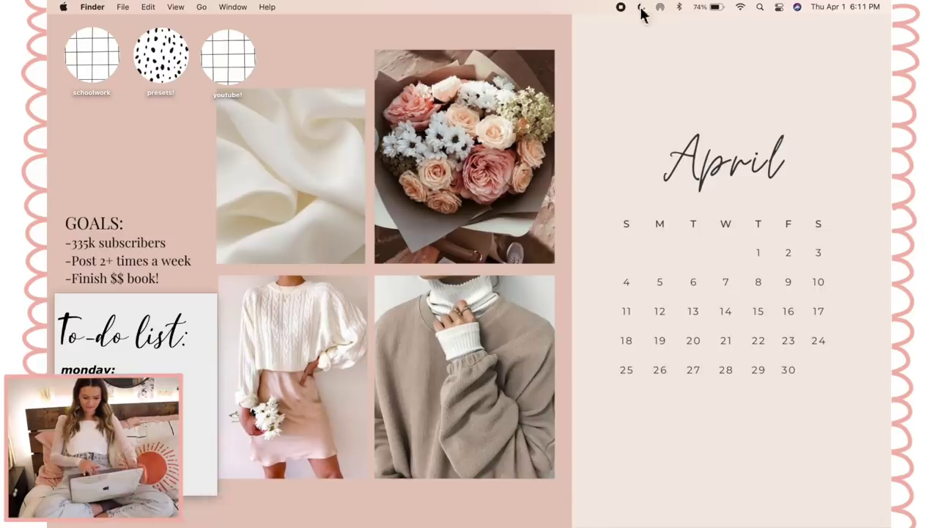